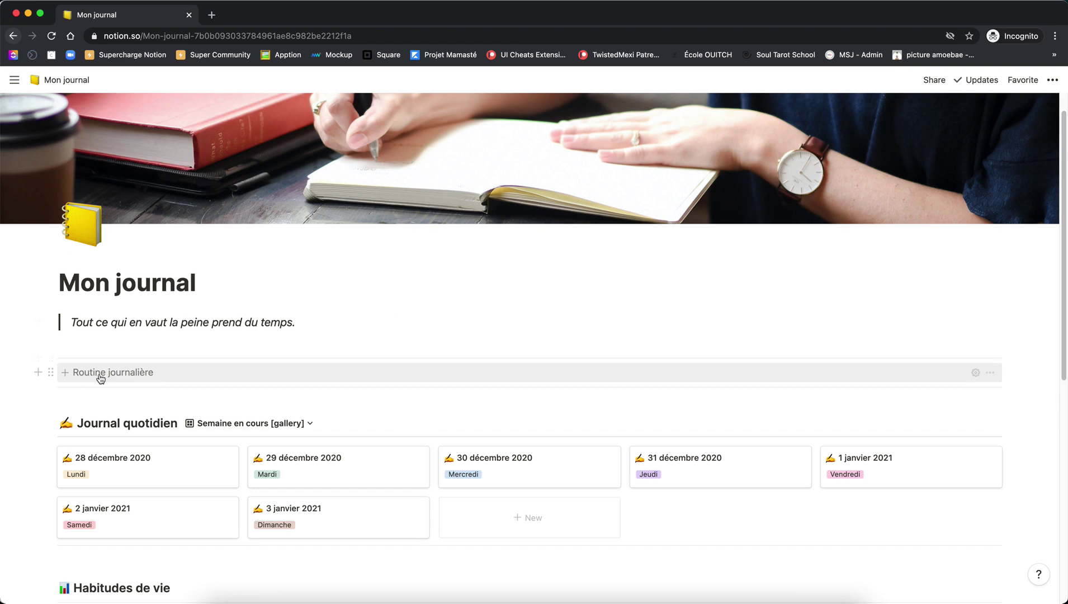
# - Edit the Routine journalière template button, naming the three morning to-dos "Prendre le thé", "Lire 20 min" and "Brosser mes"
pyautogui.click(977, 377)
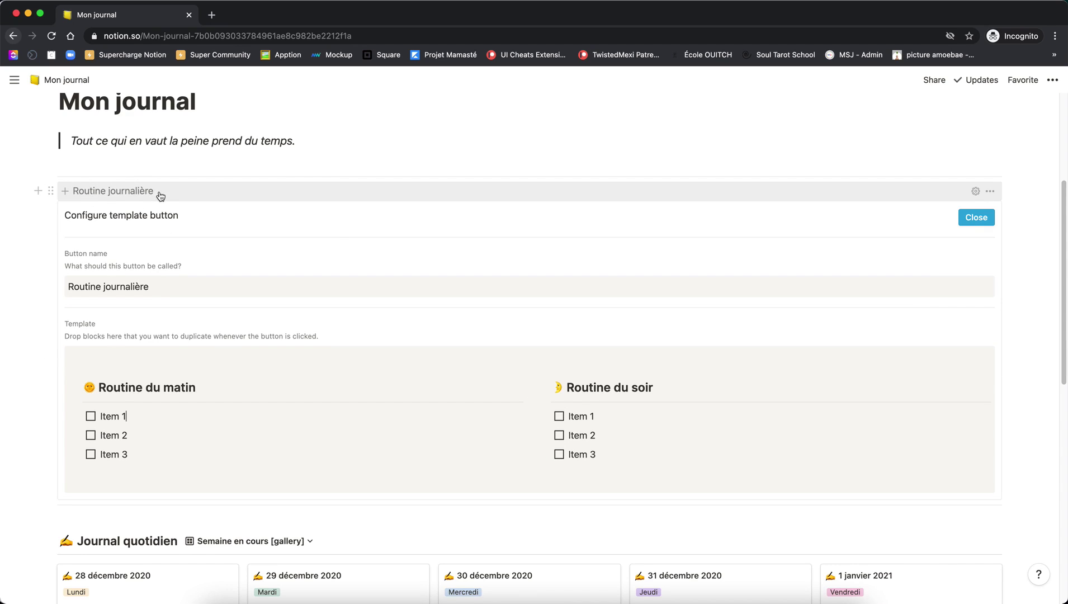
pyautogui.scroll(-3, 205, 241)
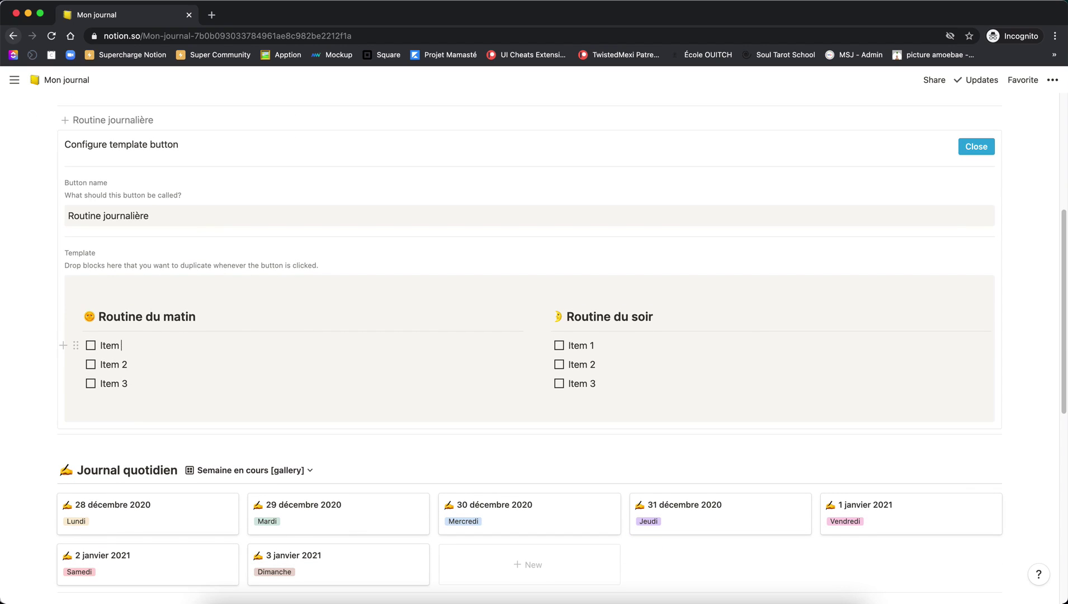
pyautogui.press('BackSpace')
pyautogui.press('BackSpace')
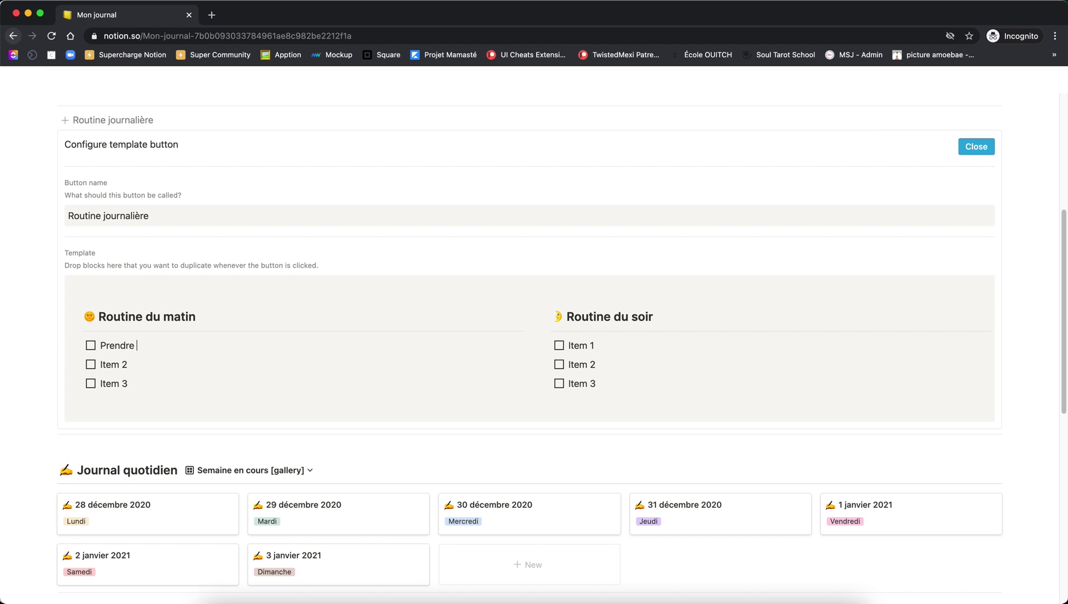
pyautogui.moveTo(144, 365); pyautogui.dragTo(96, 365)
pyautogui.write('Lire 2')
pyautogui.moveTo(129, 384); pyautogui.dragTo(96, 384)
pyautogui.write('Brosser')
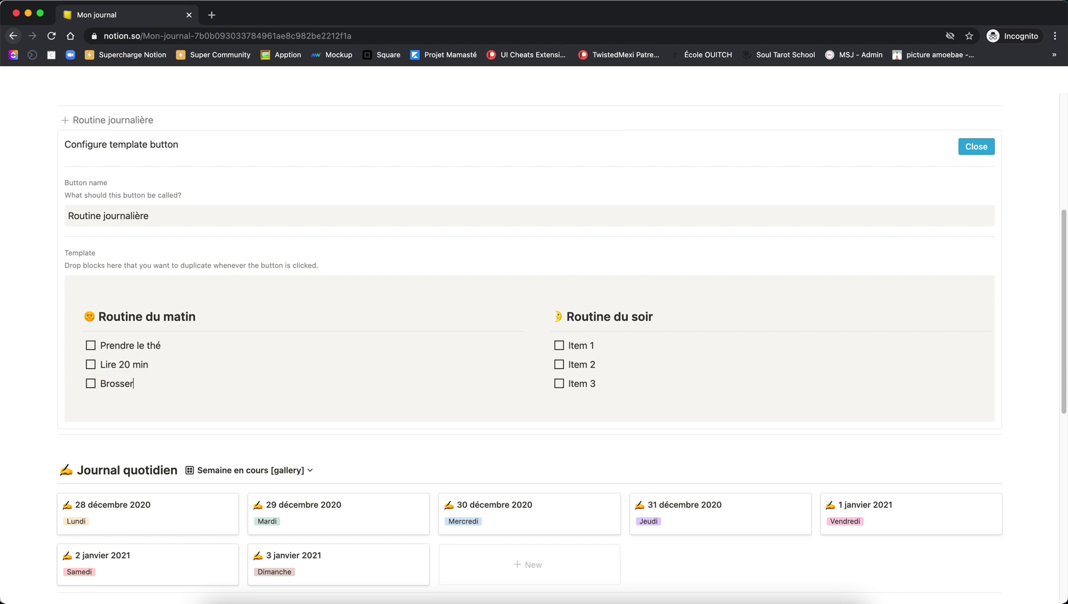
pyautogui.write(' mes')
# - Rename the three Routine du soir to-dos in the template as "Remplir mon journal", "Lâcher les écrans à 10h" and "Brosser mes dents"
pyautogui.moveTo(601, 346); pyautogui.dragTo(568, 345)
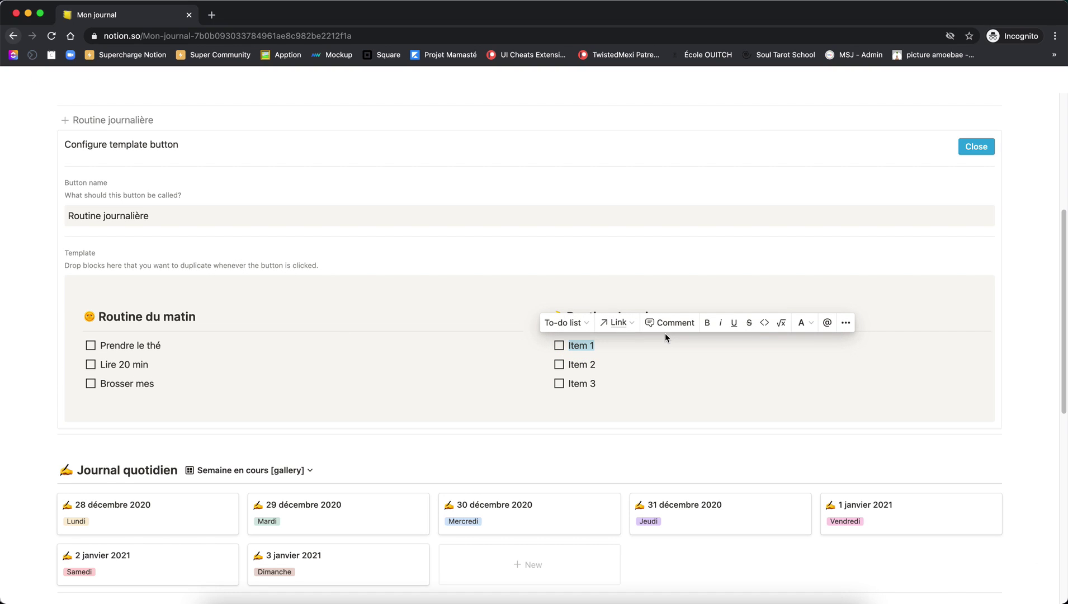
pyautogui.write('Rempur')
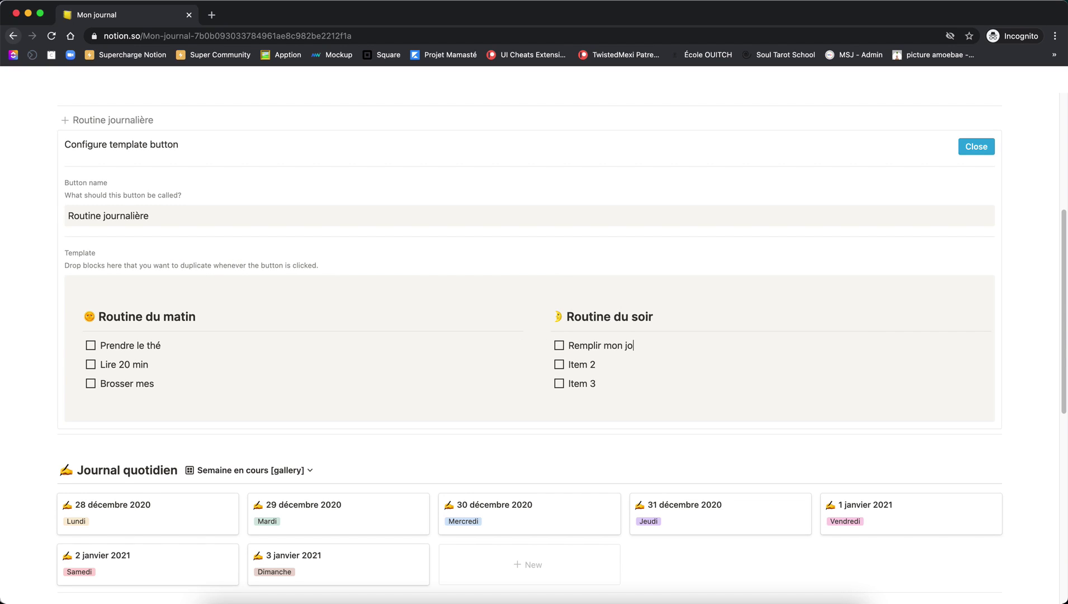
pyautogui.moveTo(568, 365); pyautogui.dragTo(614, 364)
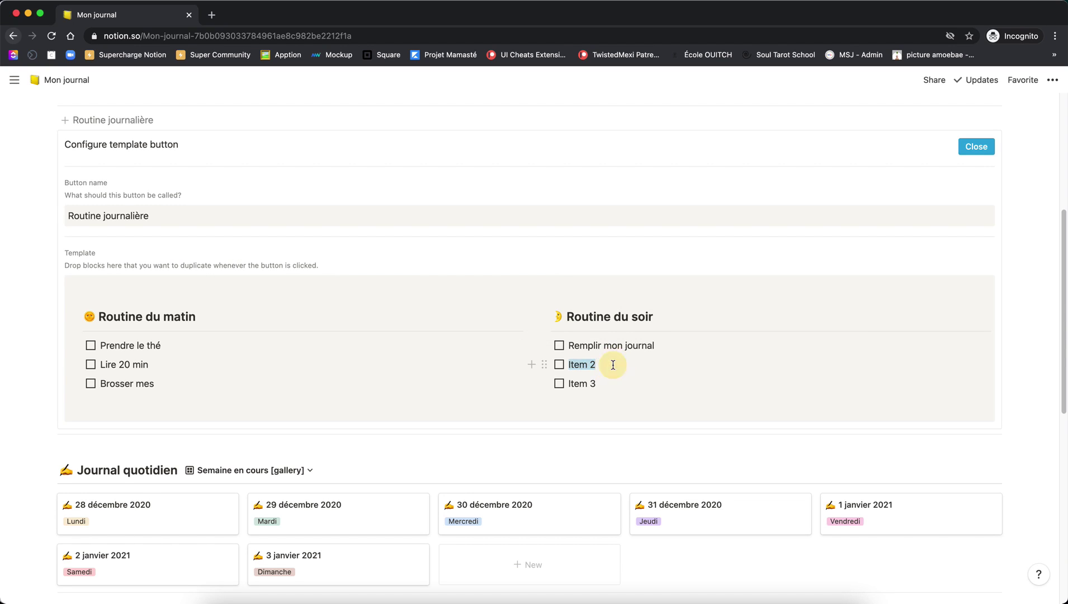
pyautogui.write('Lâcher les écrans à 10h')
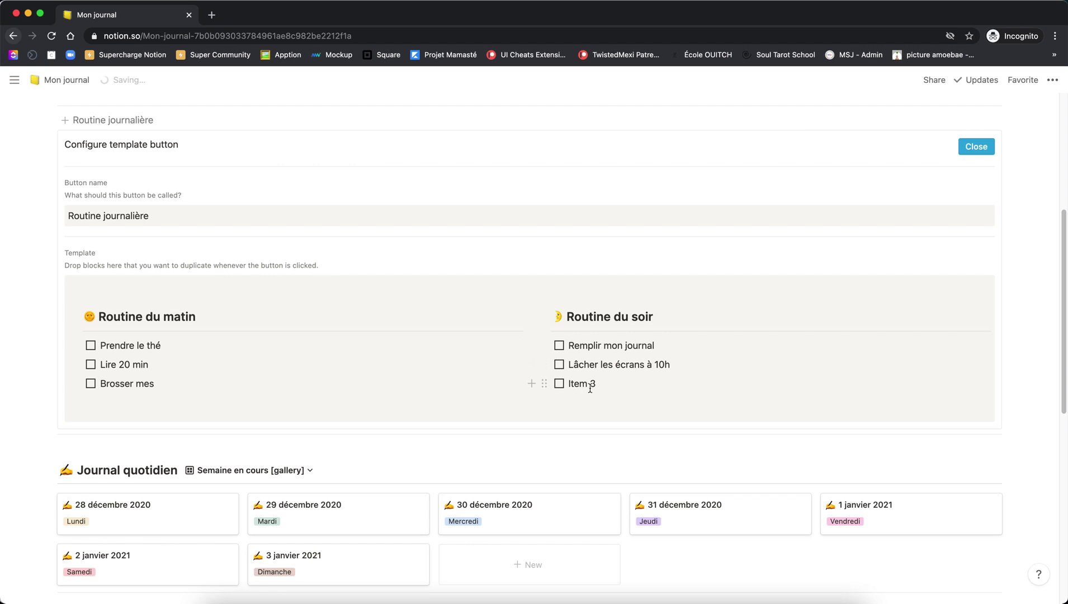
pyautogui.moveTo(597, 384); pyautogui.dragTo(569, 384)
pyautogui.write('Brosser mes dents')
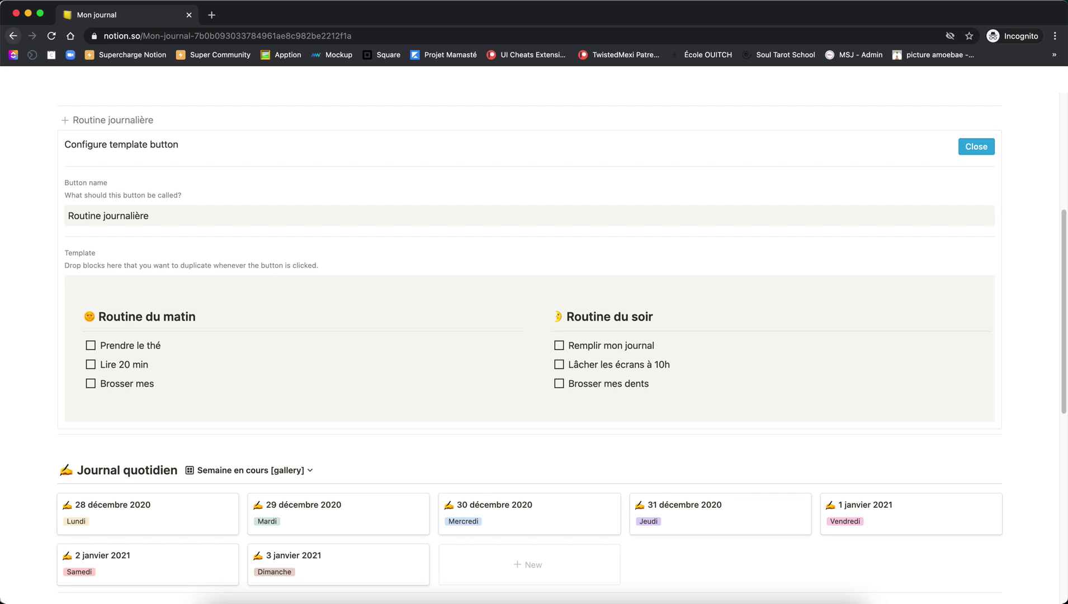
# - Add a fourth evening to-do "Passer la soie dentaire" to the template and delete it again
pyautogui.press('Return')
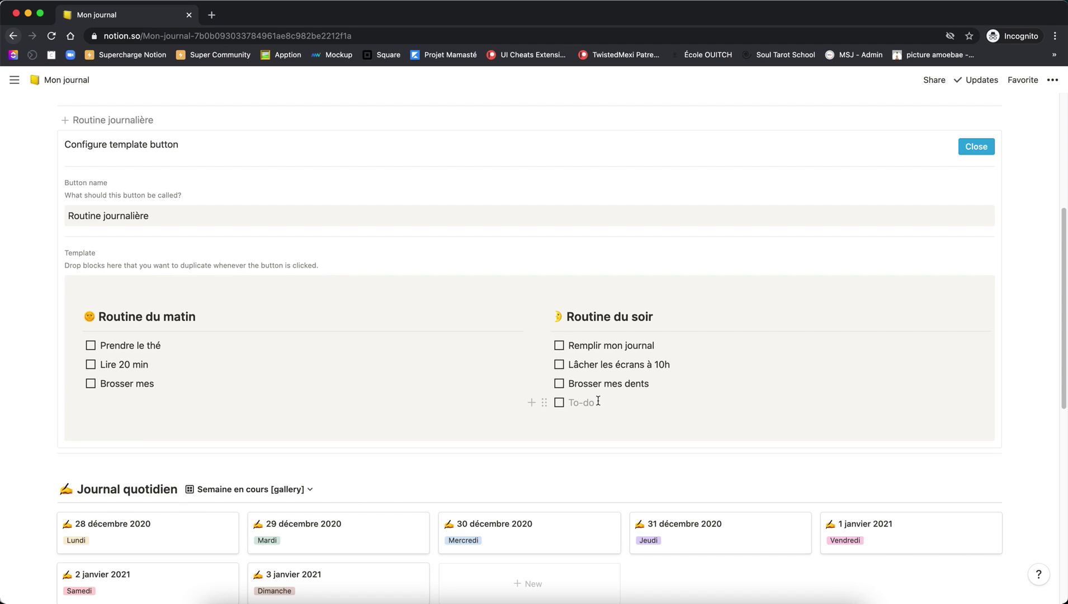
pyautogui.write('Passer la soie dentaire')
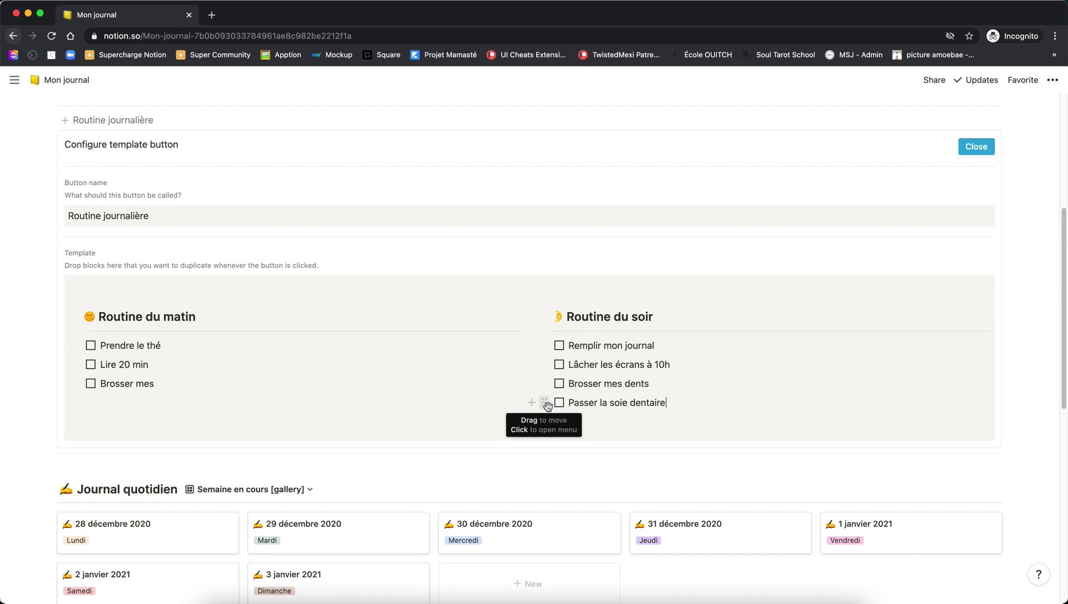
pyautogui.click(545, 403)
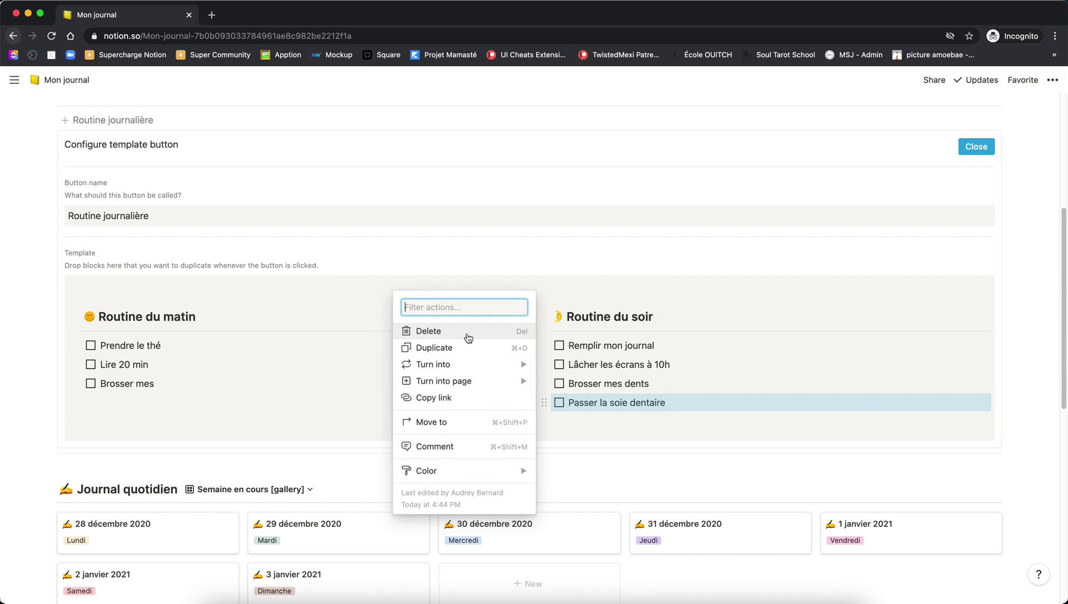
pyautogui.click(635, 401)
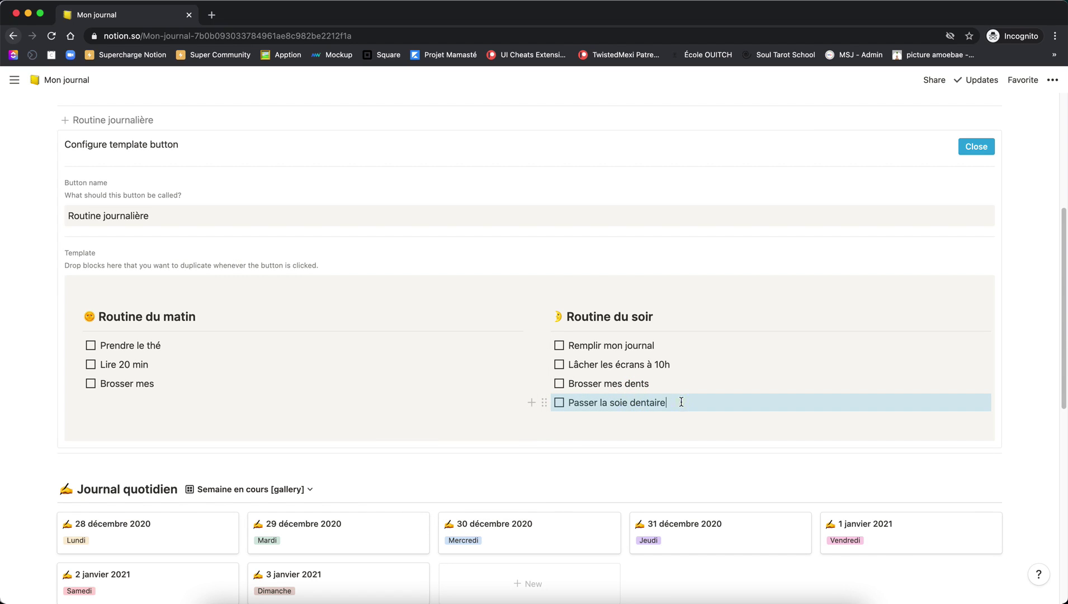
pyautogui.moveTo(683, 400); pyautogui.dragTo(546, 401)
pyautogui.press('BackSpace')
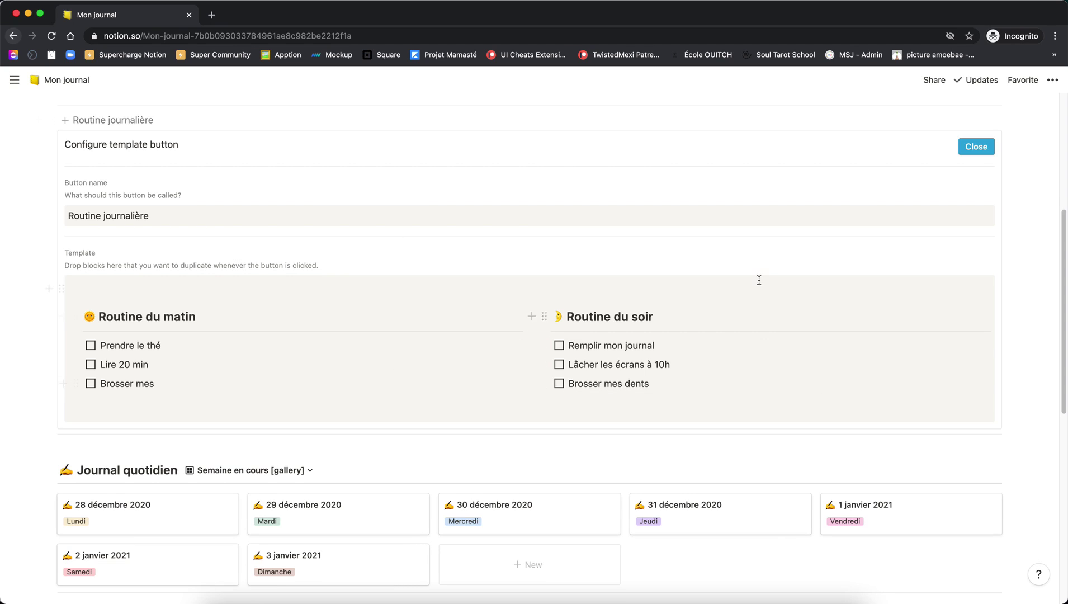
# - Close the template configuration and generate a routine checklist with the Routine journalière button
pyautogui.click(976, 147)
pyautogui.scroll(2, 148, 205)
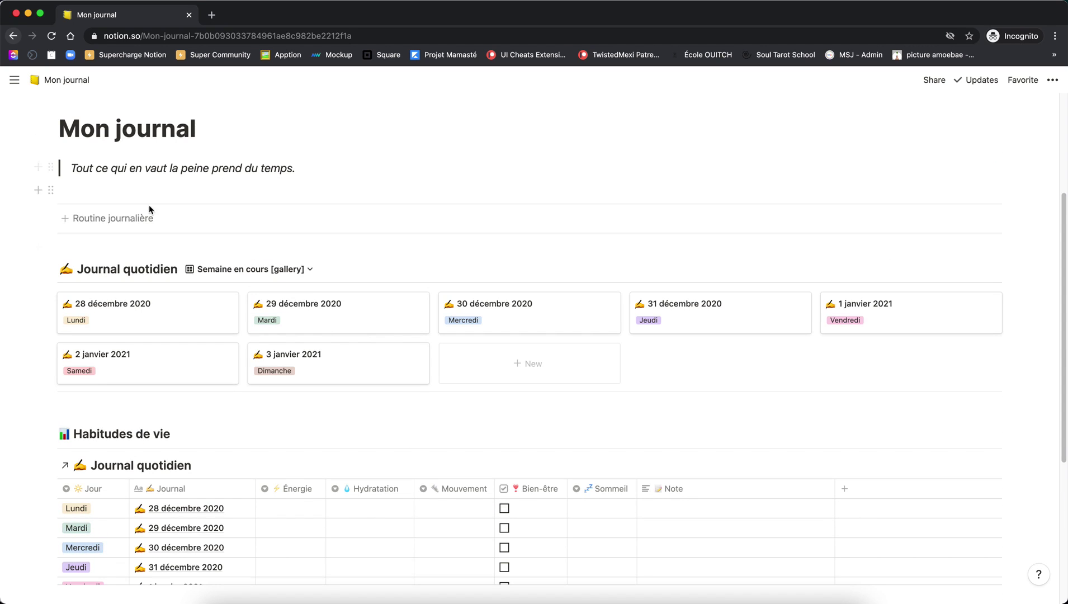
pyautogui.click(134, 218)
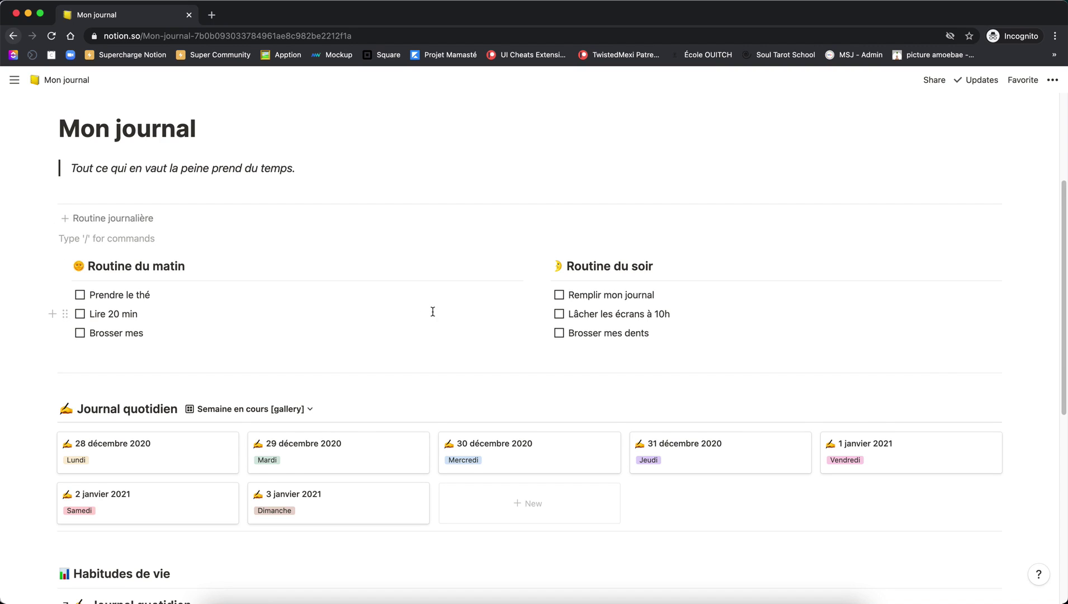
# - Mark all three to-dos of Routine du matin and all three of Routine du soir as done
pyautogui.scroll(-1, 433, 311)
pyautogui.click(80, 264)
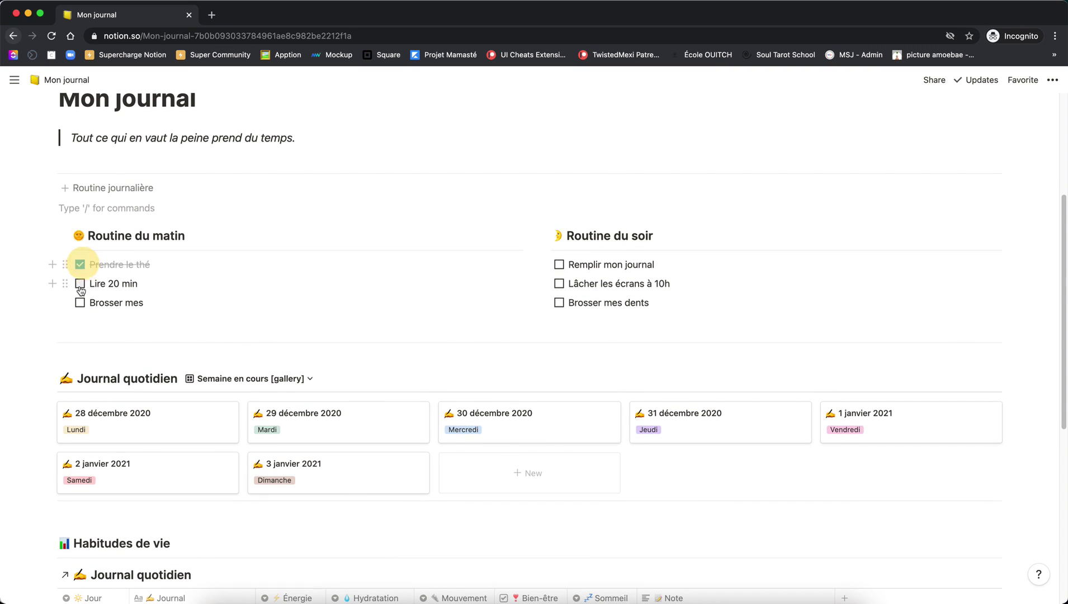
pyautogui.click(80, 283)
pyautogui.click(80, 303)
pyautogui.click(559, 265)
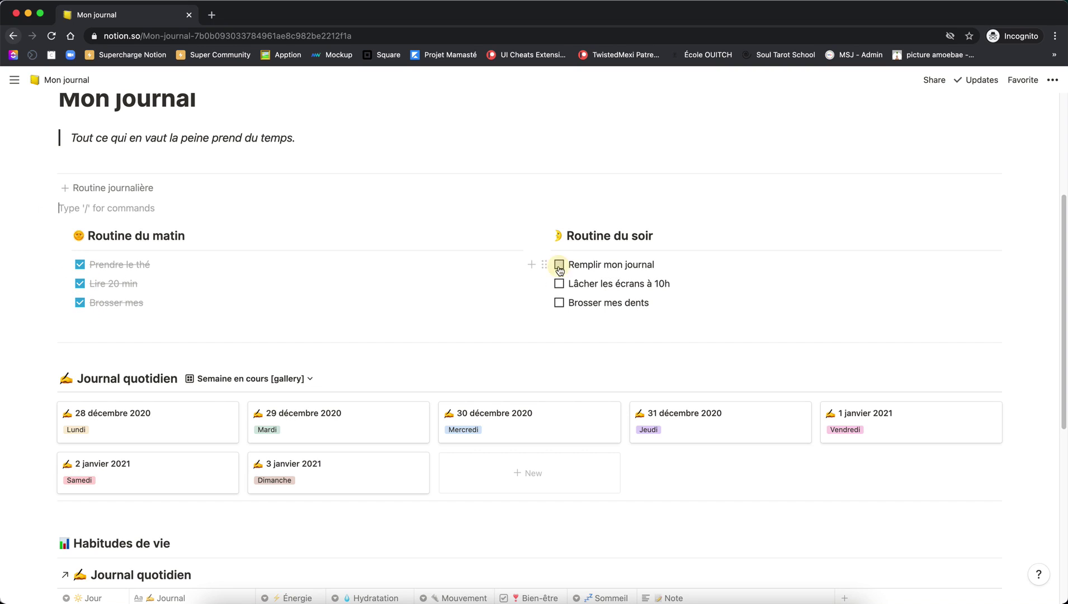
pyautogui.click(559, 283)
pyautogui.click(560, 303)
# - Delete the generated morning and evening routine checklists, including the empty line above them, from beneath the Routine journalière button
pyautogui.scroll(-2, 676, 271)
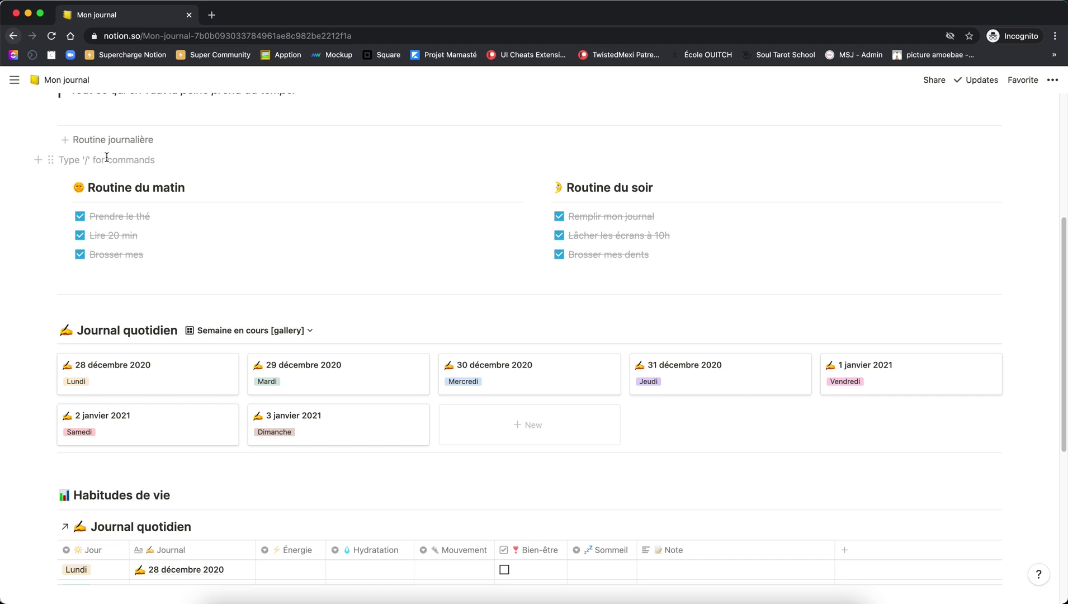
pyautogui.moveTo(50, 160); pyautogui.dragTo(162, 384)
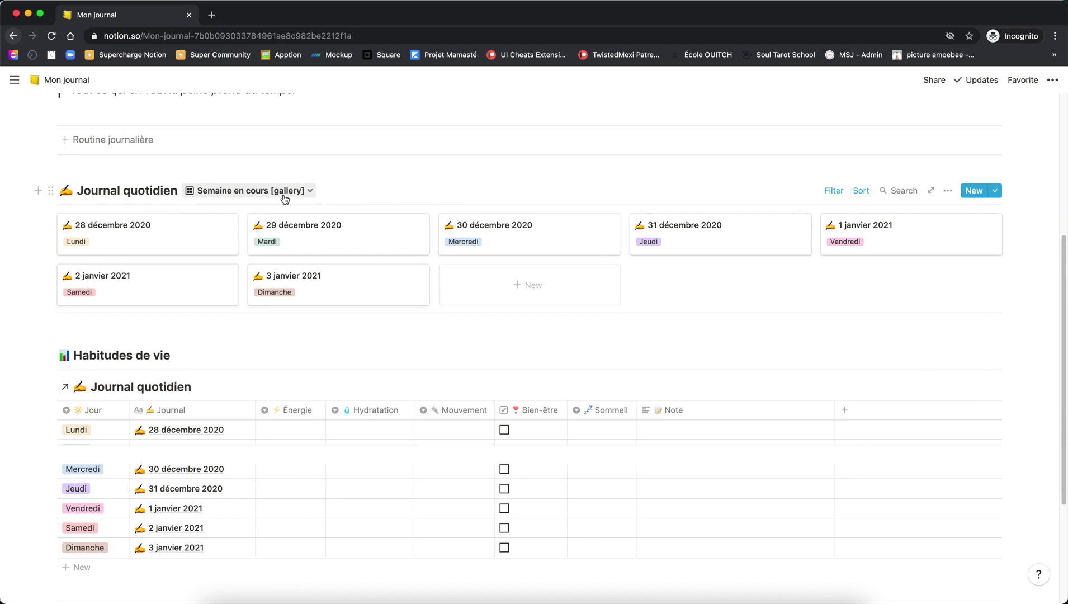
pyautogui.press('super+z')
pyautogui.click(143, 187)
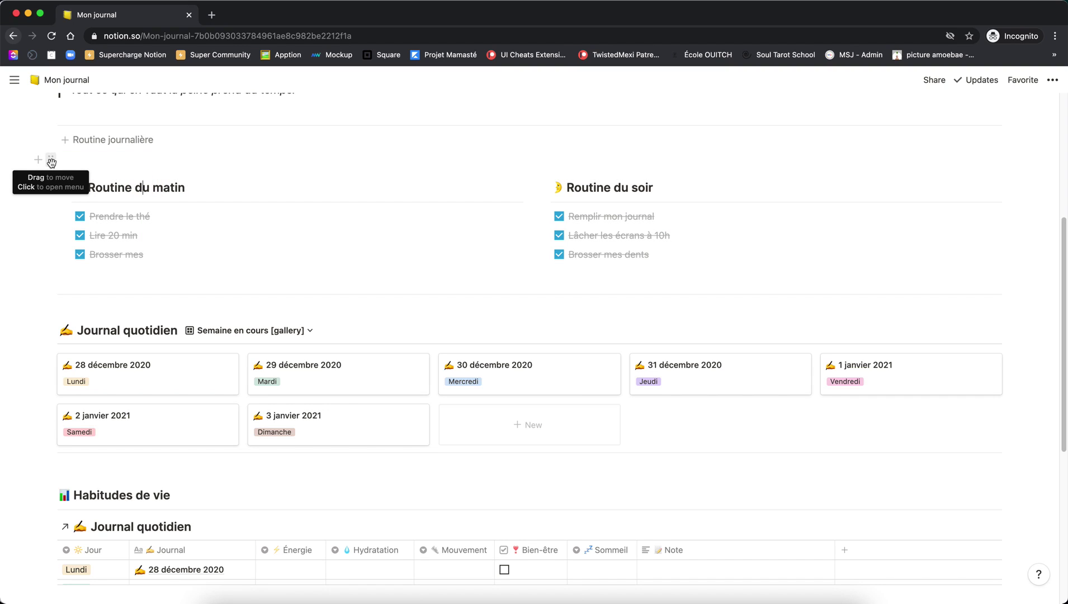
pyautogui.moveTo(51, 160); pyautogui.dragTo(109, 376)
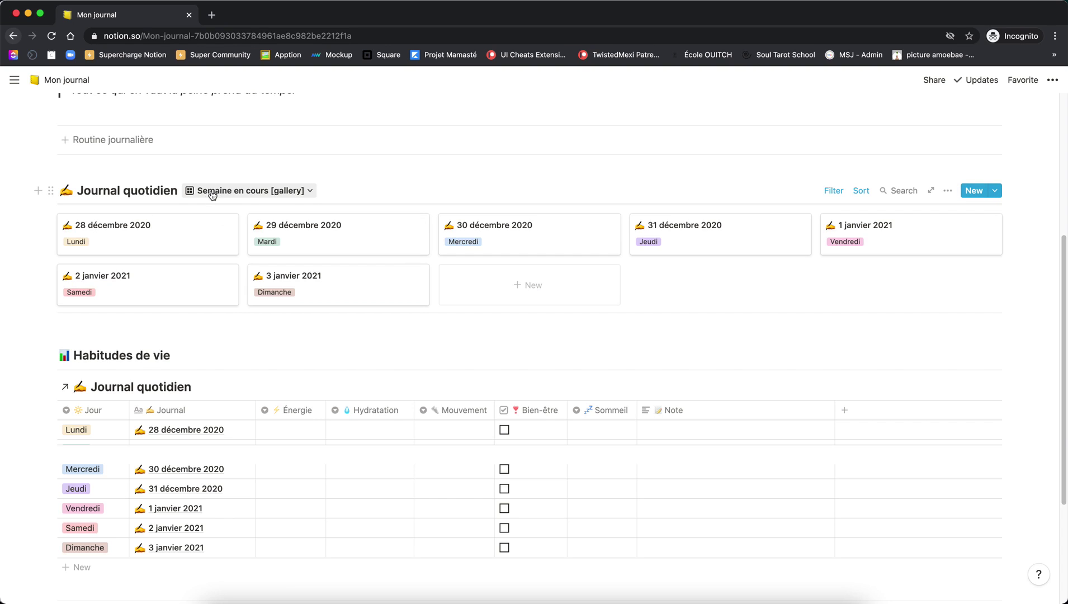
# - Switch the Journal quotidien database to the Mon journal calendar view and display January 2021
pyautogui.click(310, 192)
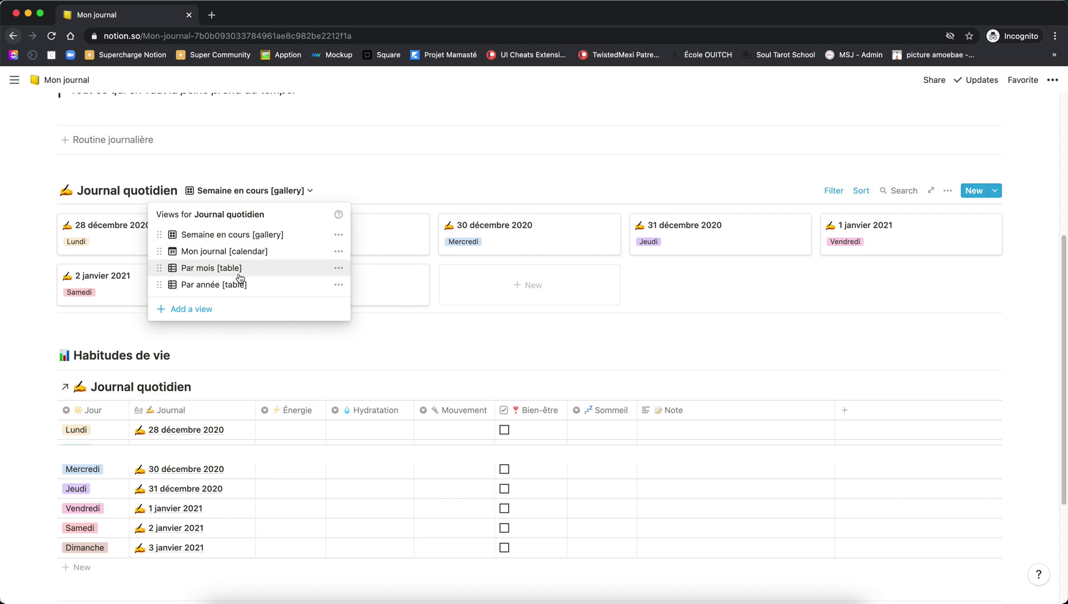
pyautogui.click(226, 253)
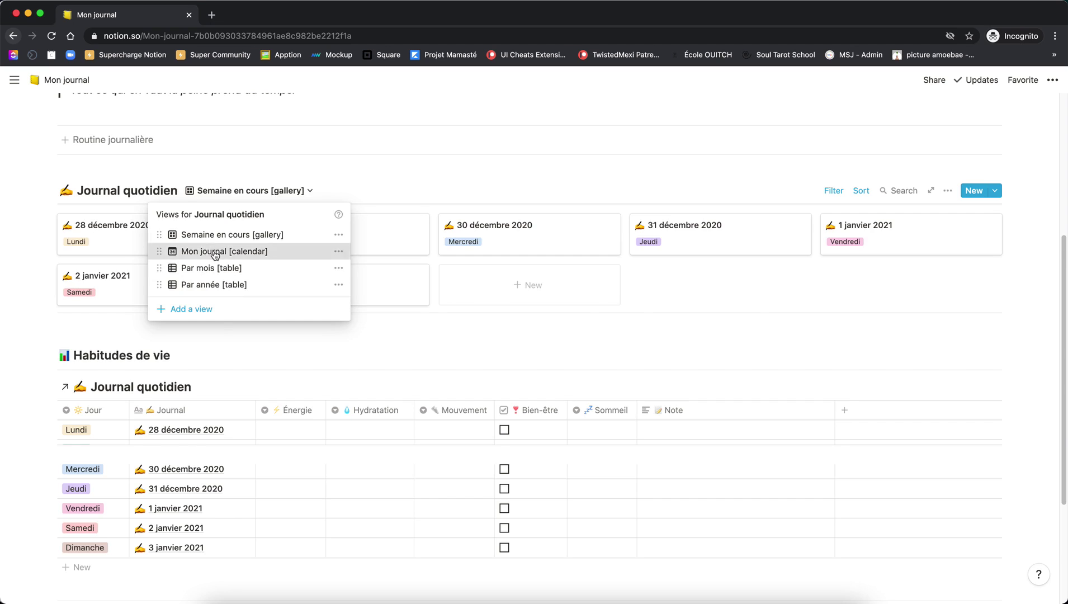
pyautogui.scroll(-5, 353, 224)
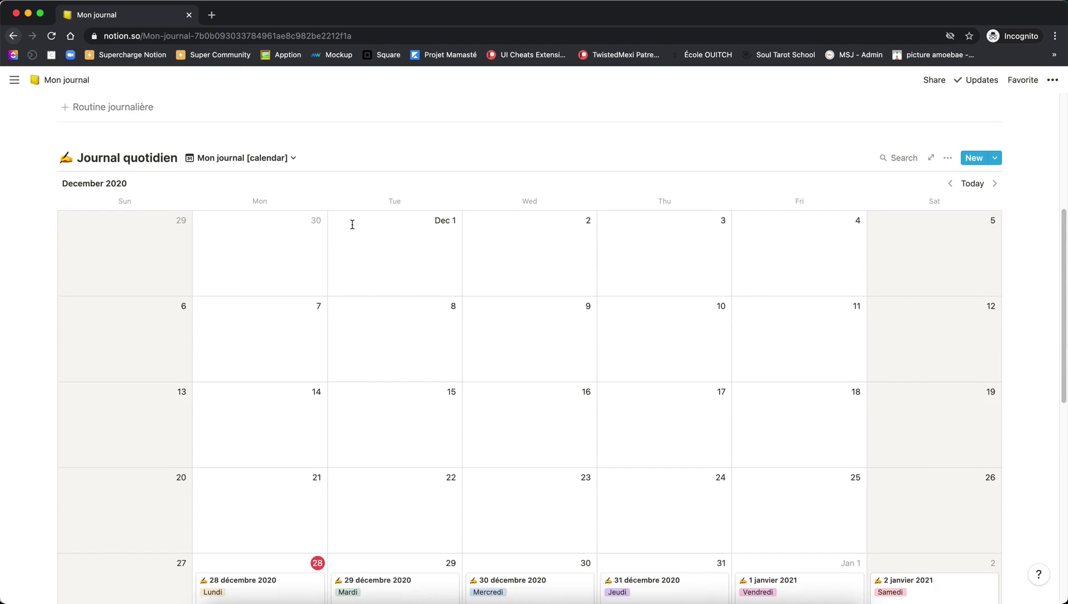
pyautogui.scroll(5, 862, 469)
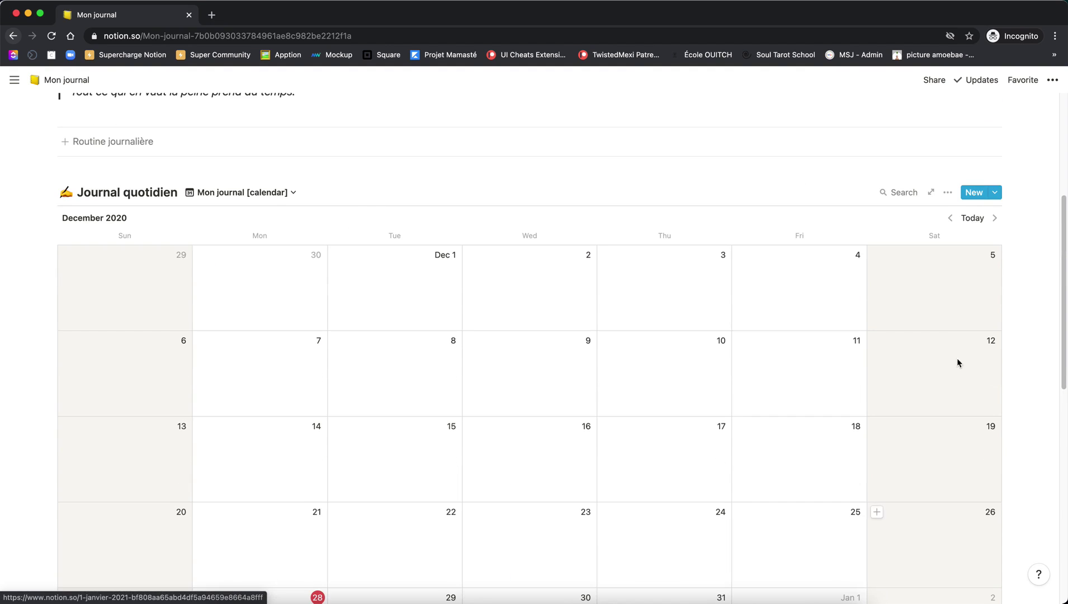
pyautogui.click(995, 218)
pyautogui.scroll(-4, 546, 173)
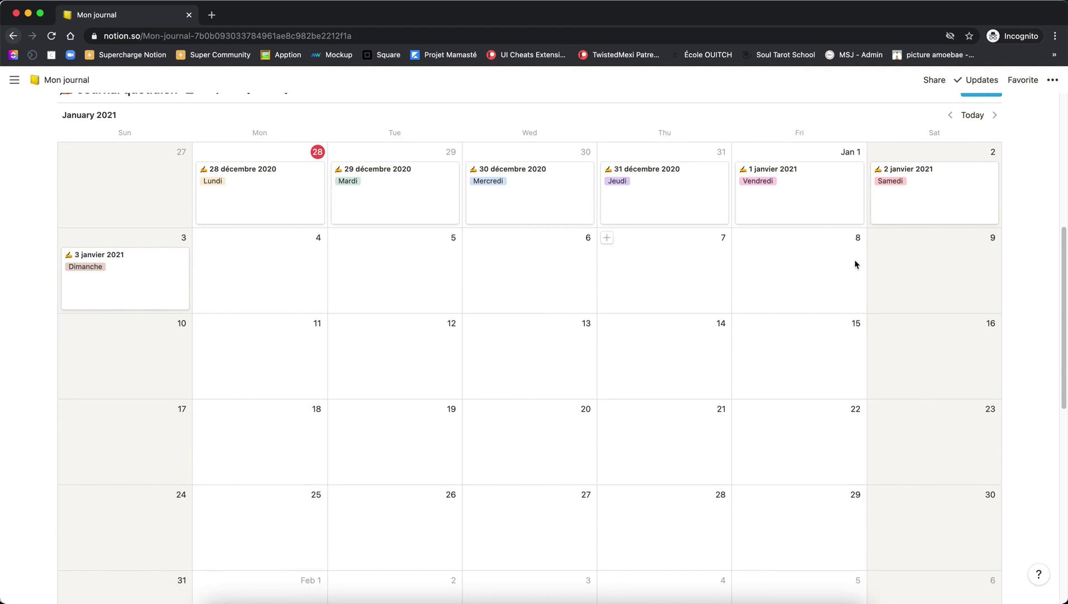
pyautogui.scroll(1, 752, 276)
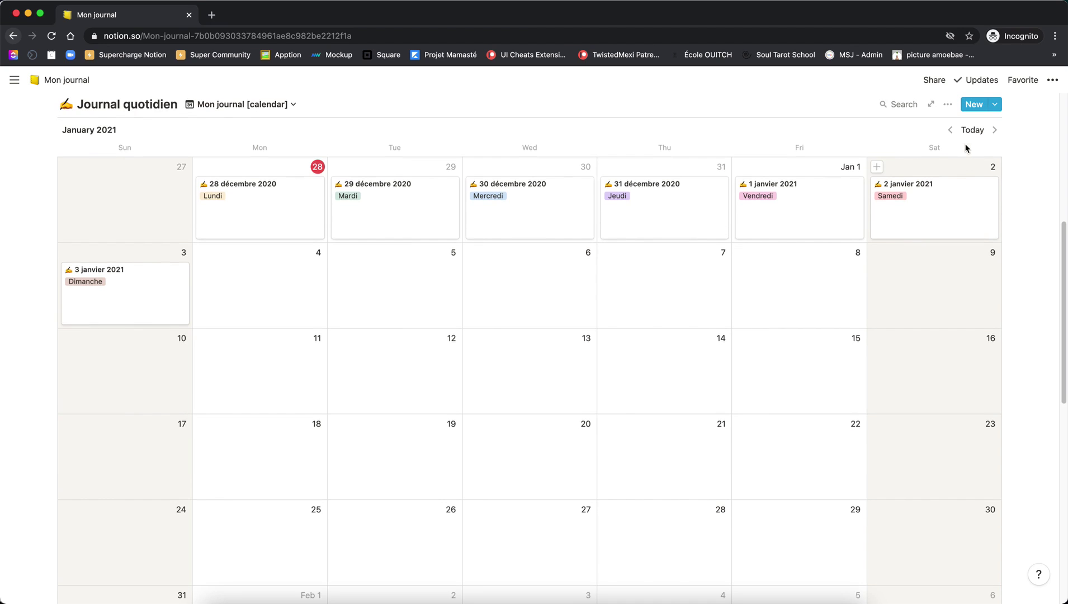
# - Check which properties are shown in the Mon journal calendar view
pyautogui.click(948, 105)
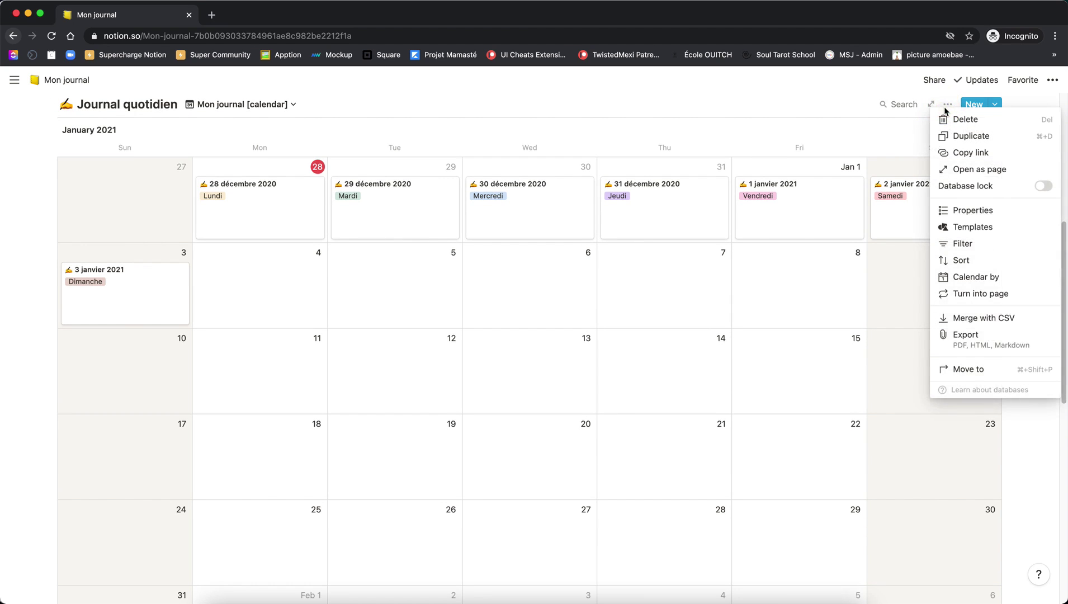
pyautogui.click(955, 211)
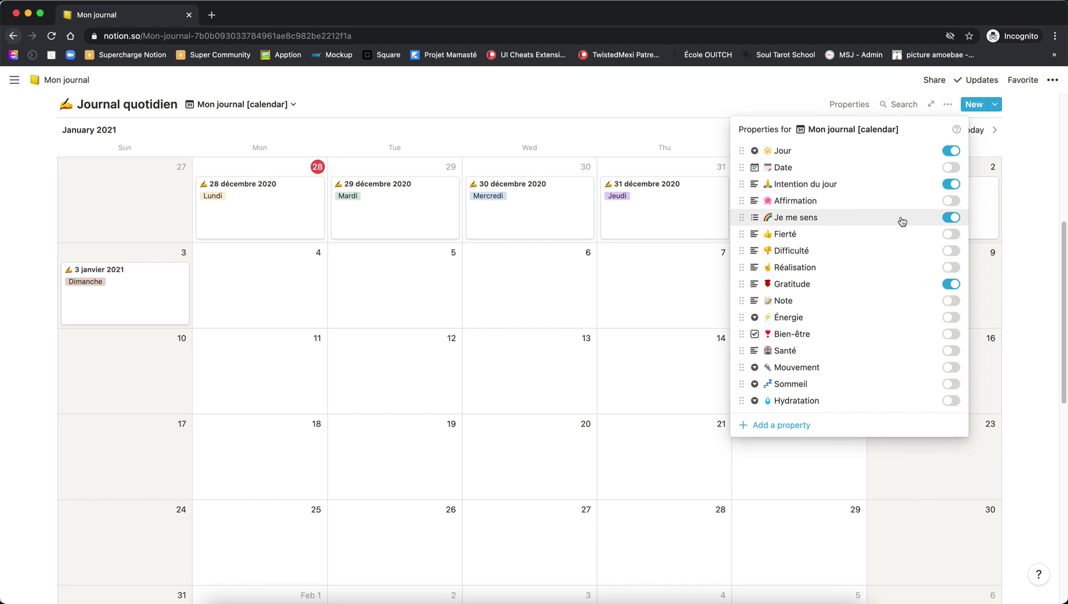
pyautogui.click(608, 124)
pyautogui.scroll(1, 609, 126)
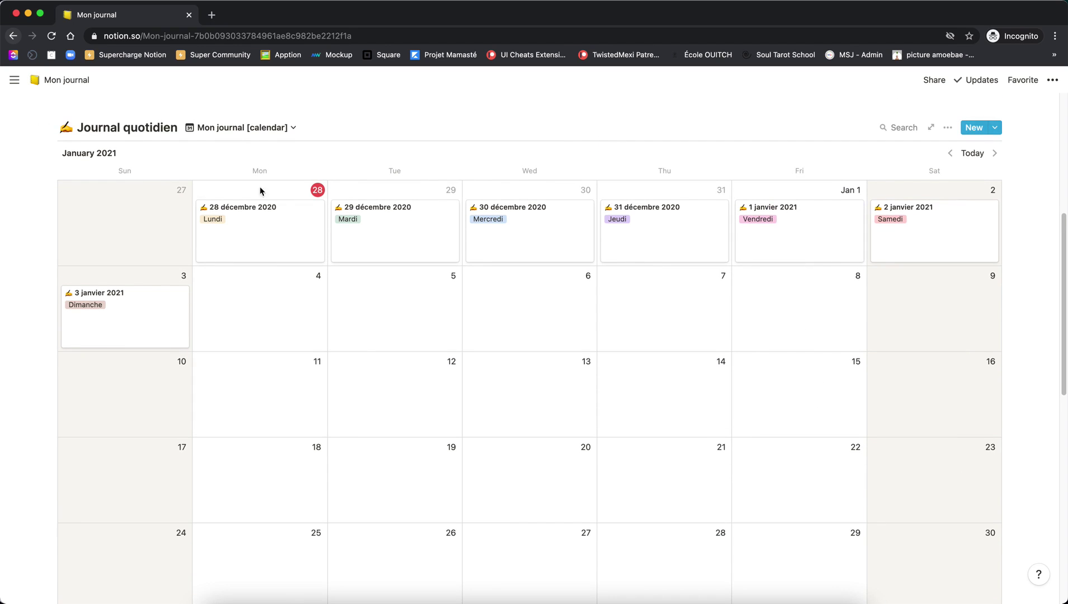
# - Open the 28 décembre 2020 journal entry from the calendar as a full page
pyautogui.click(244, 224)
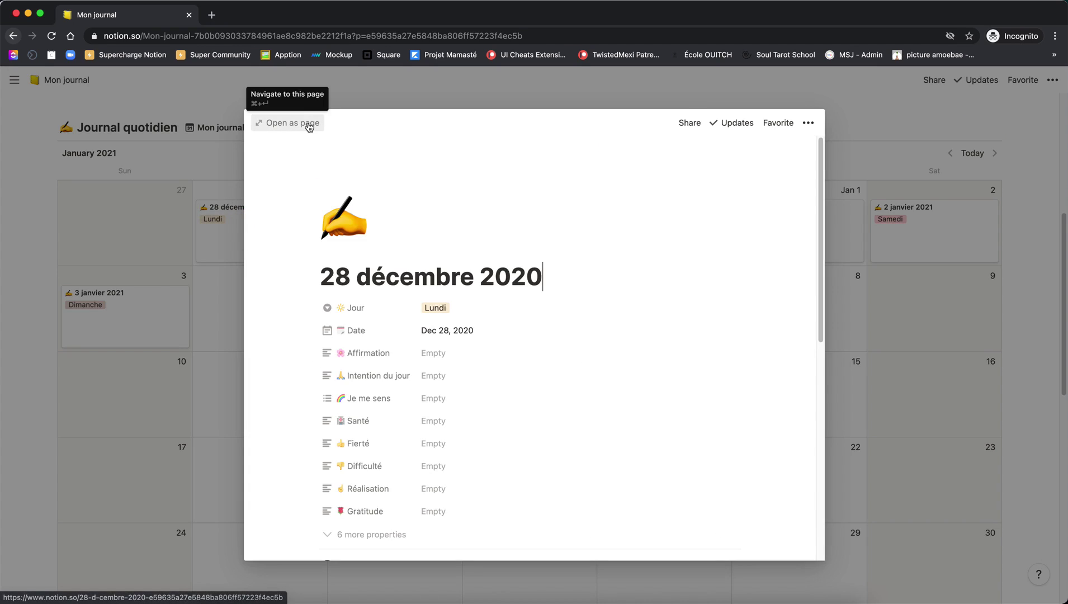
pyautogui.click(308, 122)
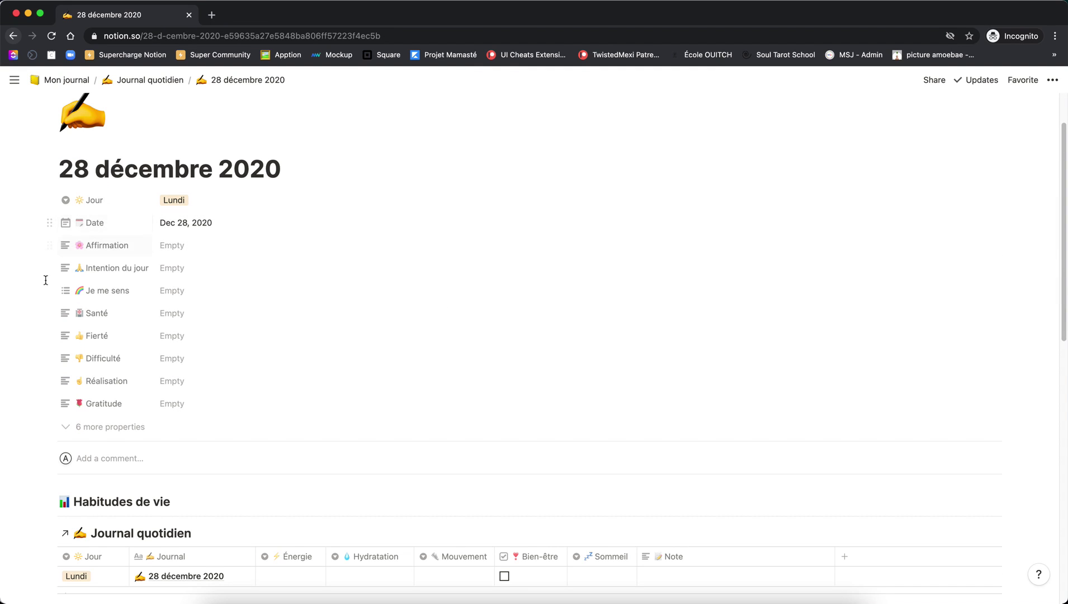
# - Fill in the entry's Affirmation property with "Affirmation" and Intention du jour with "Intention"
pyautogui.click(186, 249)
pyautogui.write('Affirmation')
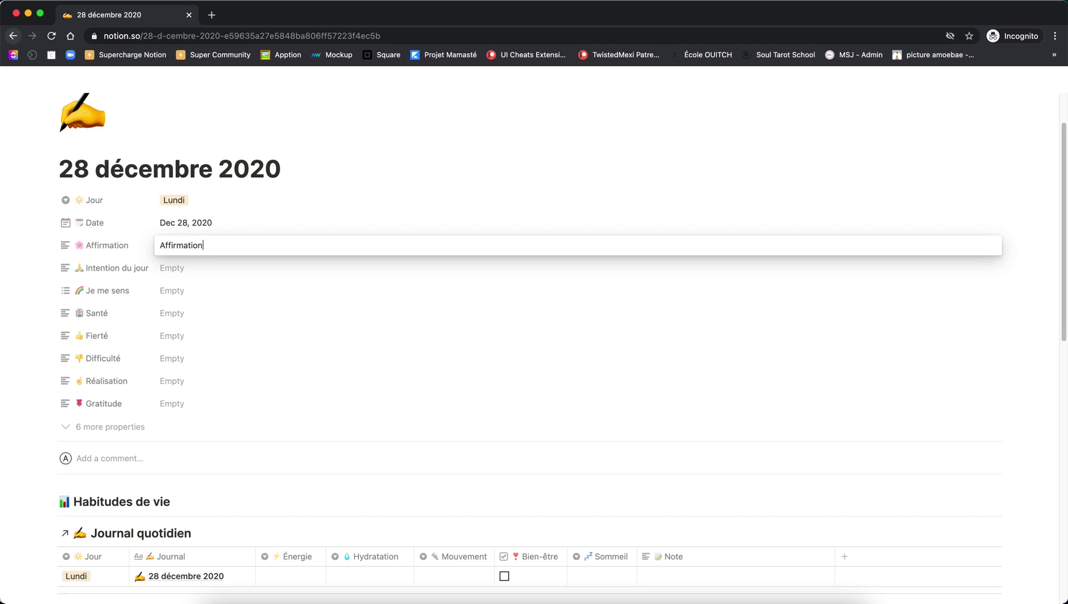
pyautogui.click(178, 267)
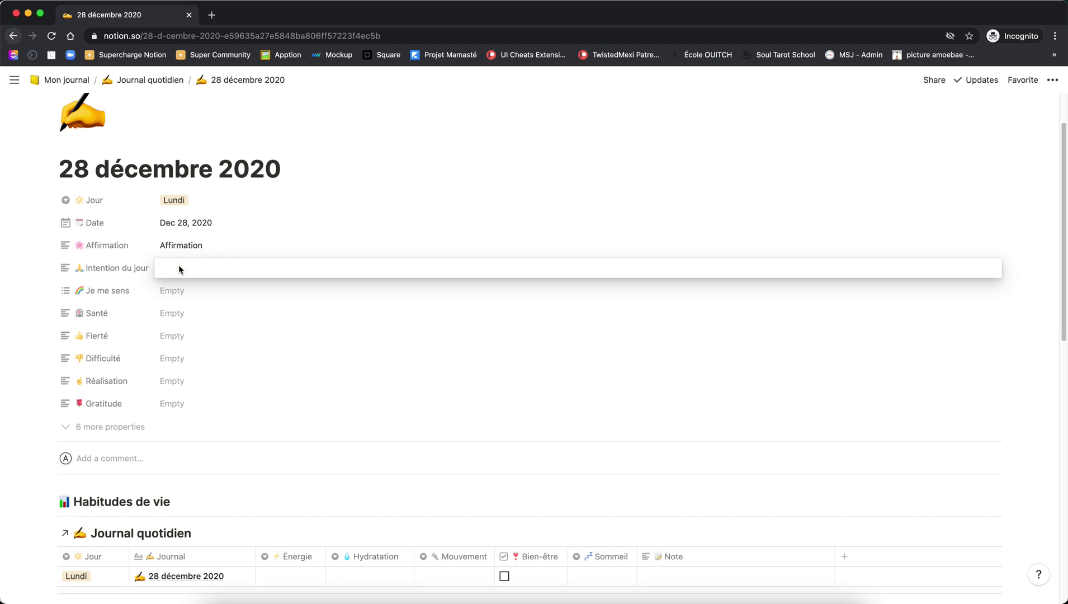
pyautogui.write('Intention')
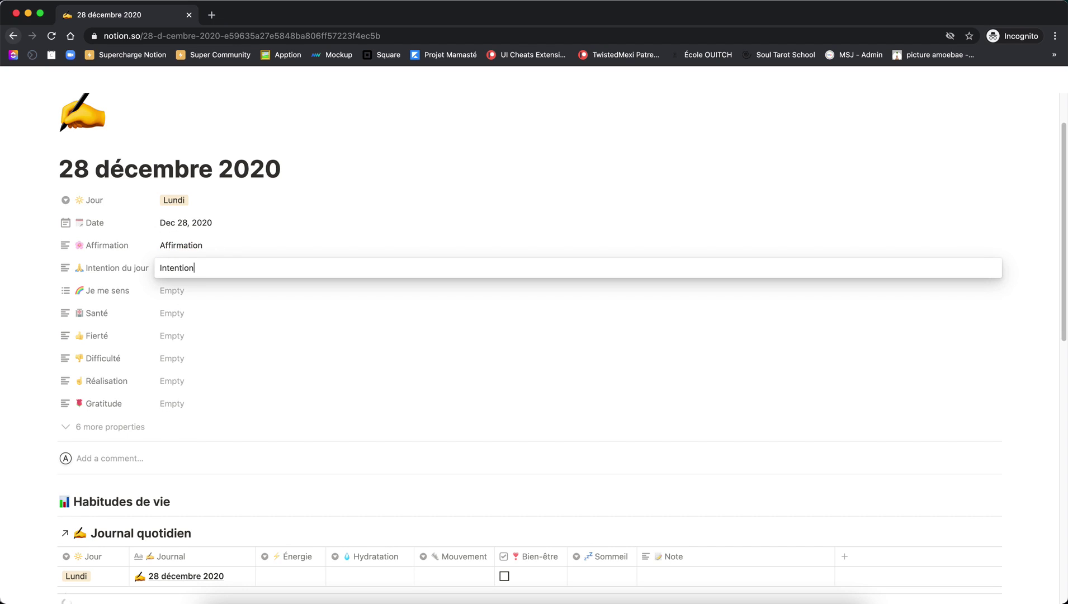
# - Tag the Je me sens property with the feelings Coupable, Surexcitée and Éveillée
pyautogui.click(184, 291)
pyautogui.click(206, 294)
pyautogui.click(255, 404)
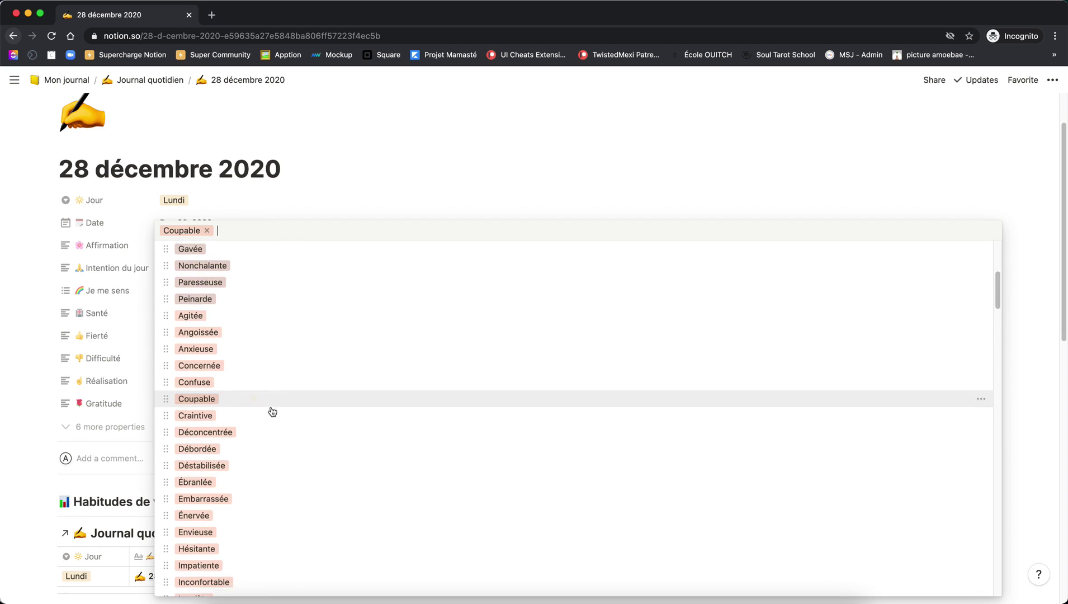
pyautogui.scroll(-5, 257, 417)
pyautogui.click(262, 417)
pyautogui.scroll(-5, 262, 445)
pyautogui.click(263, 446)
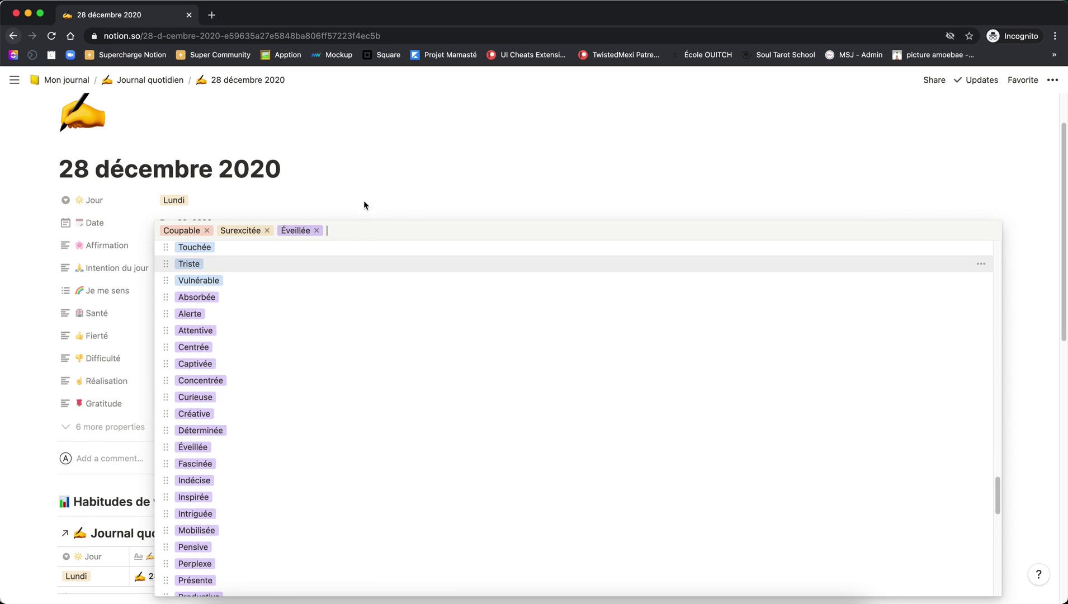
pyautogui.click(368, 197)
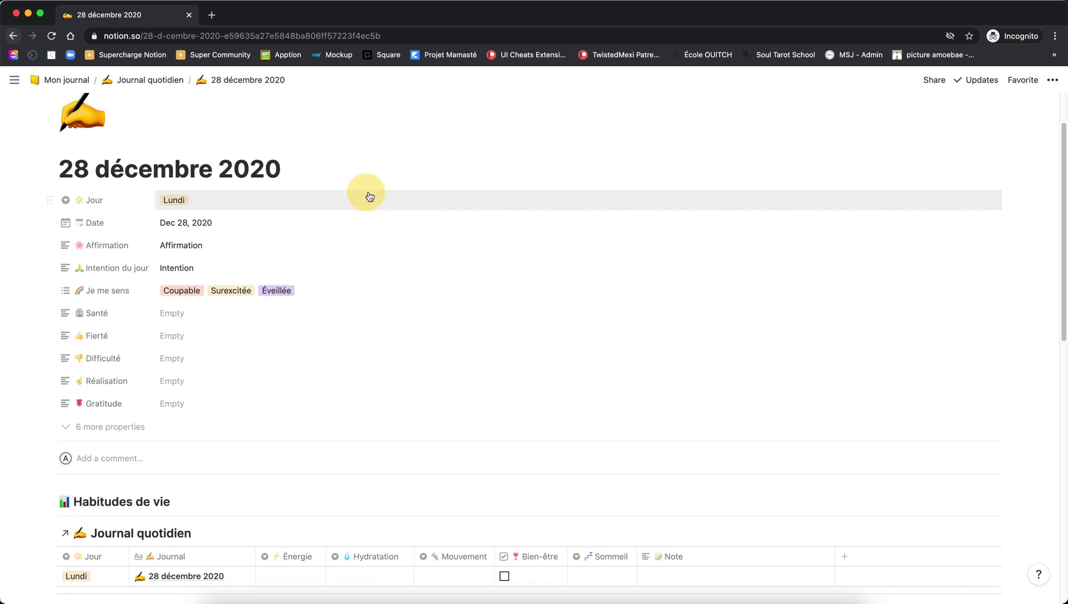
# - Set the Santé property to "Rien" and the Fierté property to "Fierté"
pyautogui.click(193, 319)
pyautogui.write('Rien')
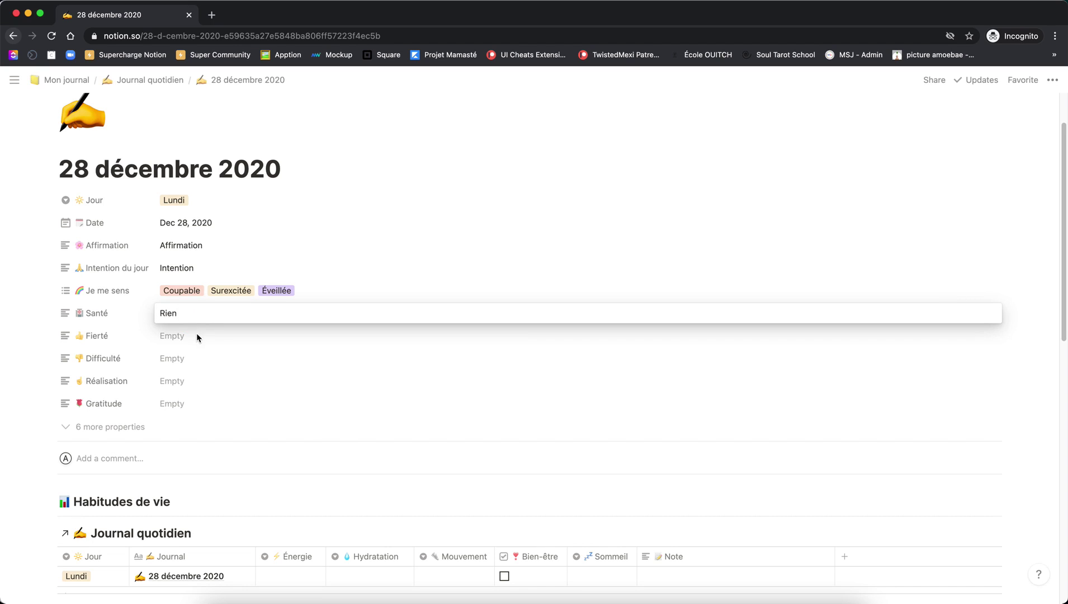
pyautogui.press('Return')
pyautogui.click(184, 343)
pyautogui.write('Fieté')
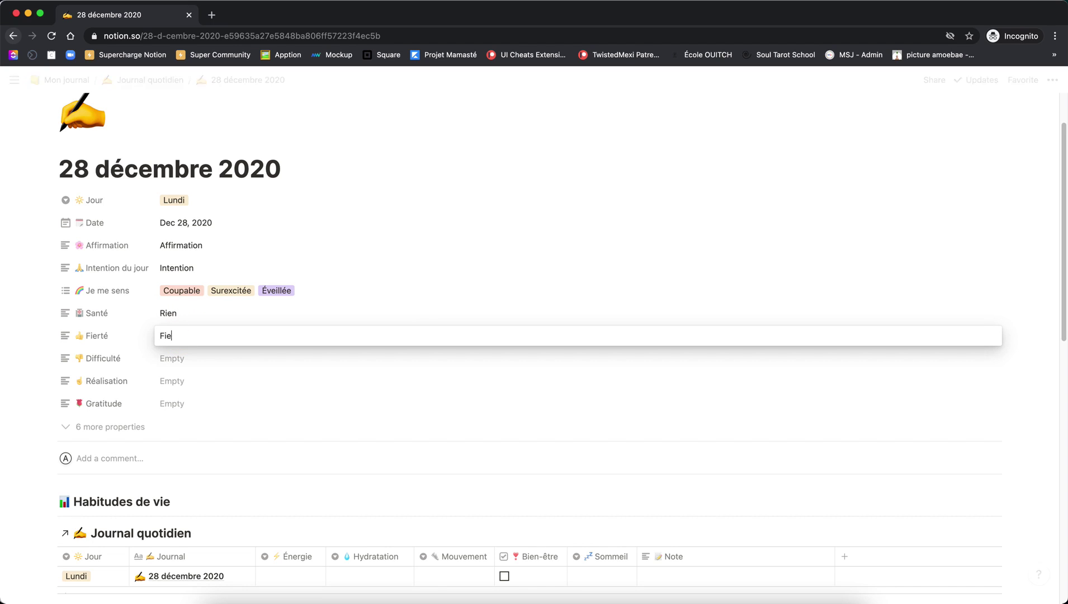
# - Fill in the Difficulté property with "Difficulté" and Réalisation with "Réalisation"
pyautogui.click(192, 361)
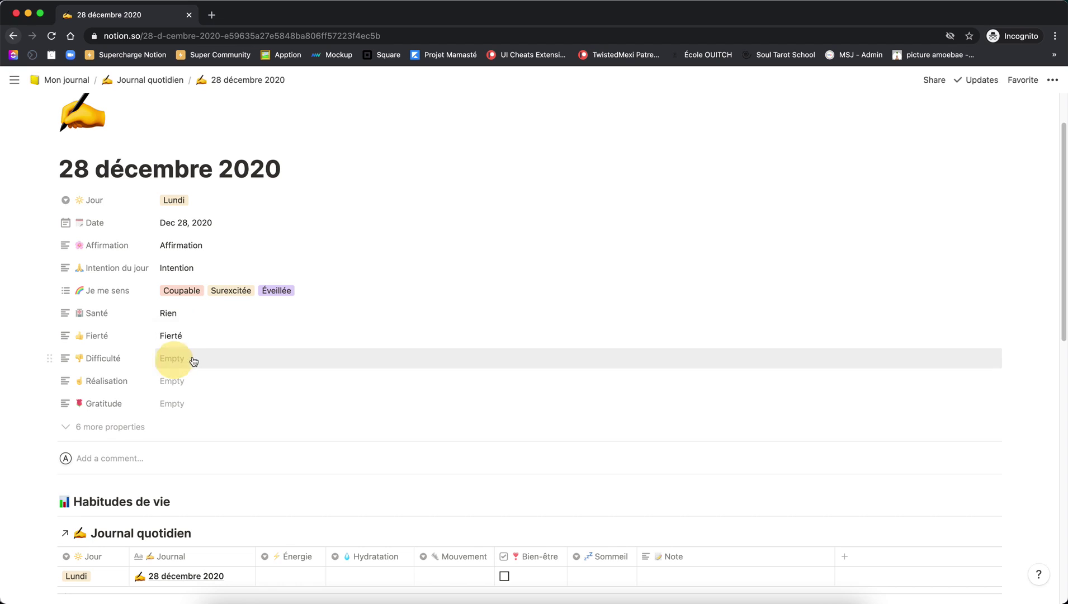
pyautogui.write('Difficult')
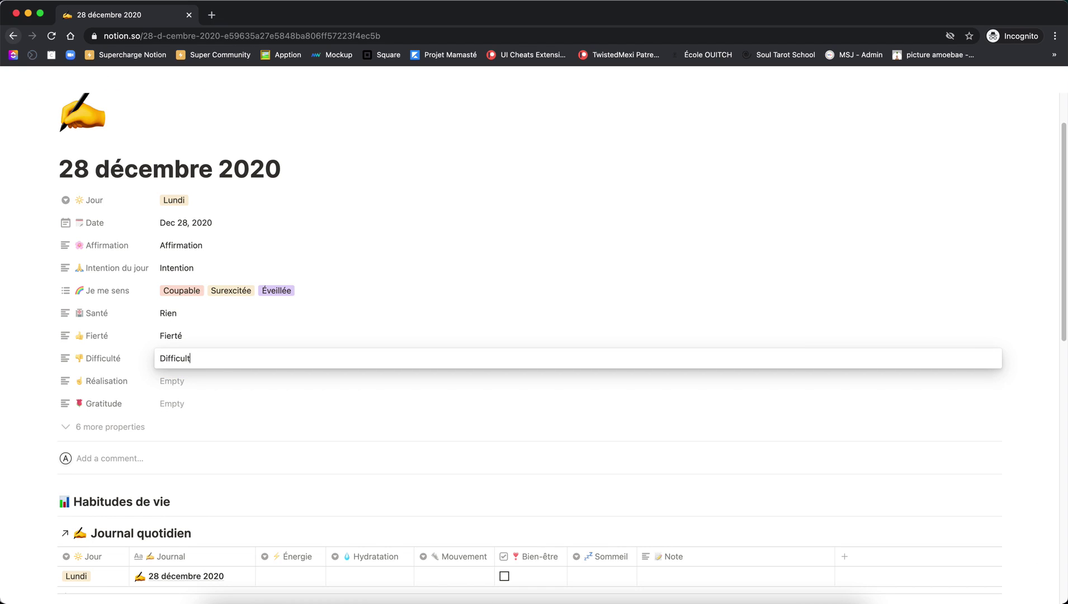
pyautogui.write('é')
pyautogui.click(185, 380)
pyautogui.write('R')
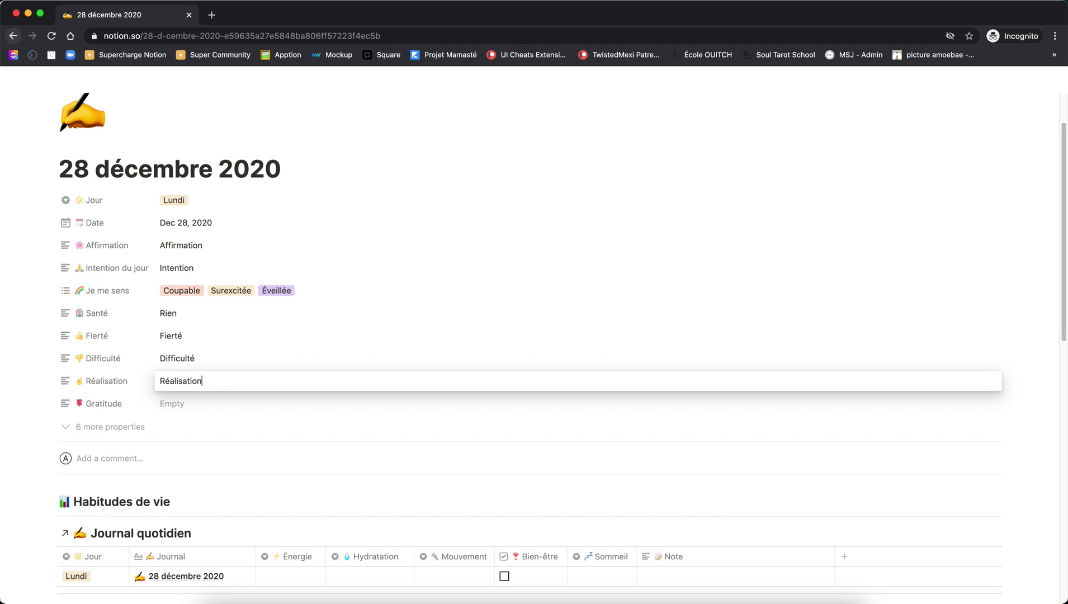
pyautogui.write('éalisation')
pyautogui.press('Return')
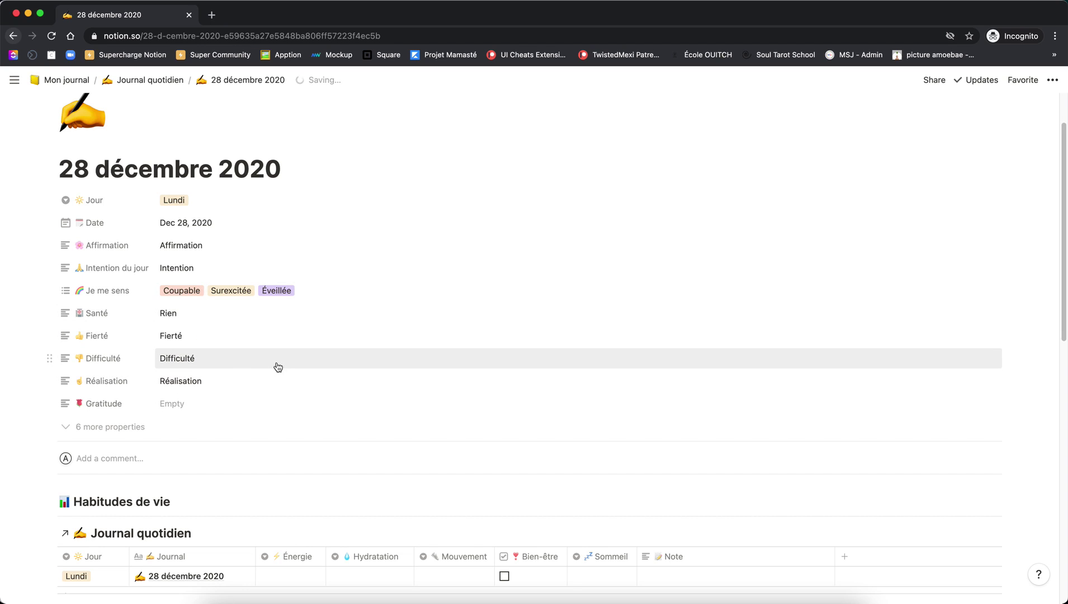
# - Fill in the entry's Gratitude property with "Gratitude"
pyautogui.scroll(-2, 278, 367)
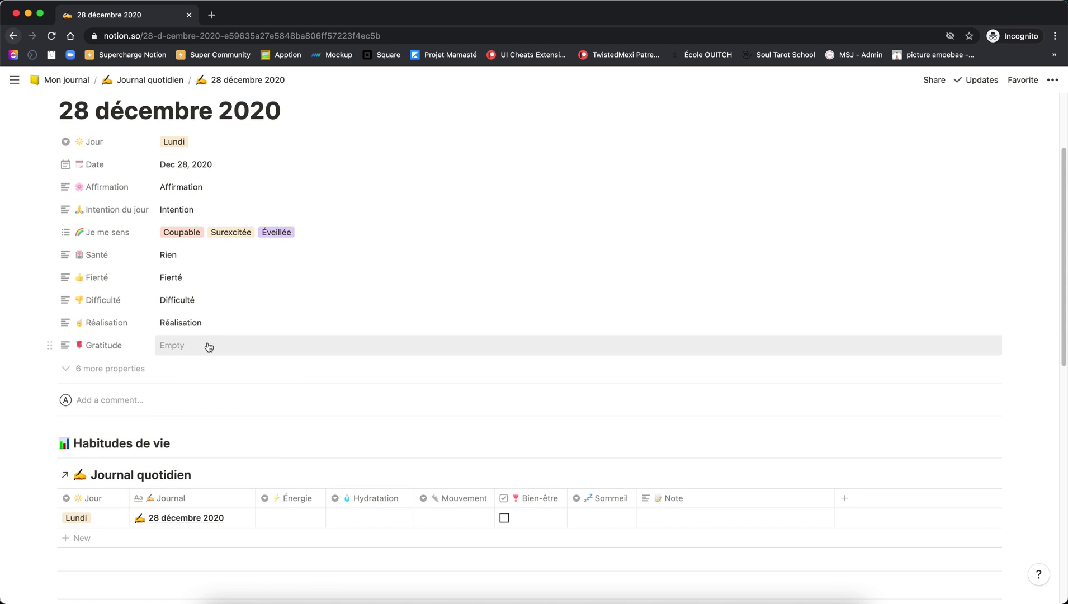
pyautogui.click(208, 347)
pyautogui.write('Gratitude')
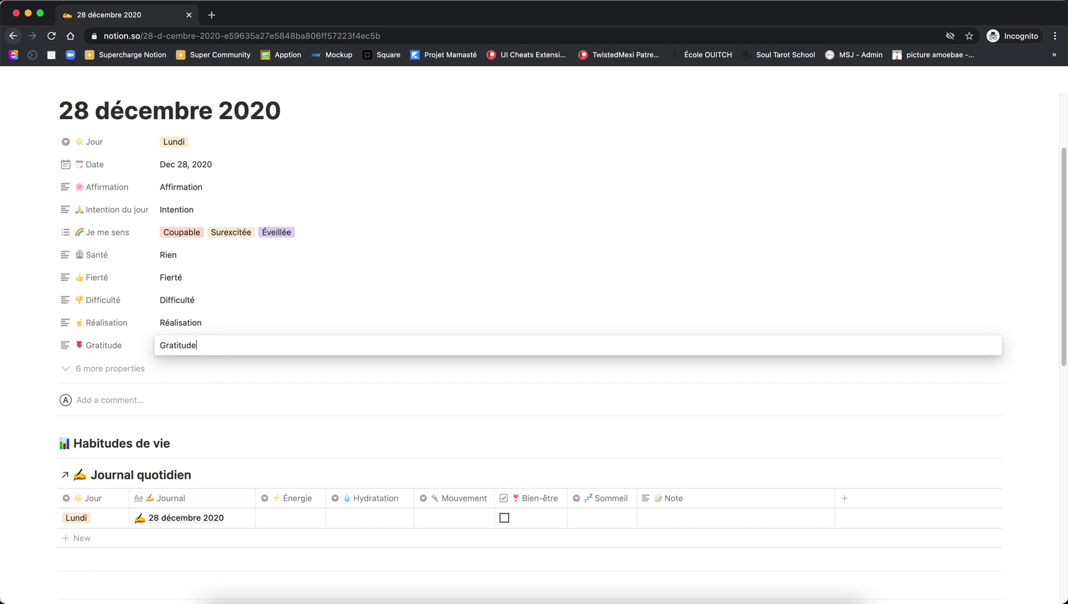
pyautogui.press('Return')
# - Return to the Mon journal page and look at the 28 décembre 2020 card in the calendar
pyautogui.scroll(4, 229, 286)
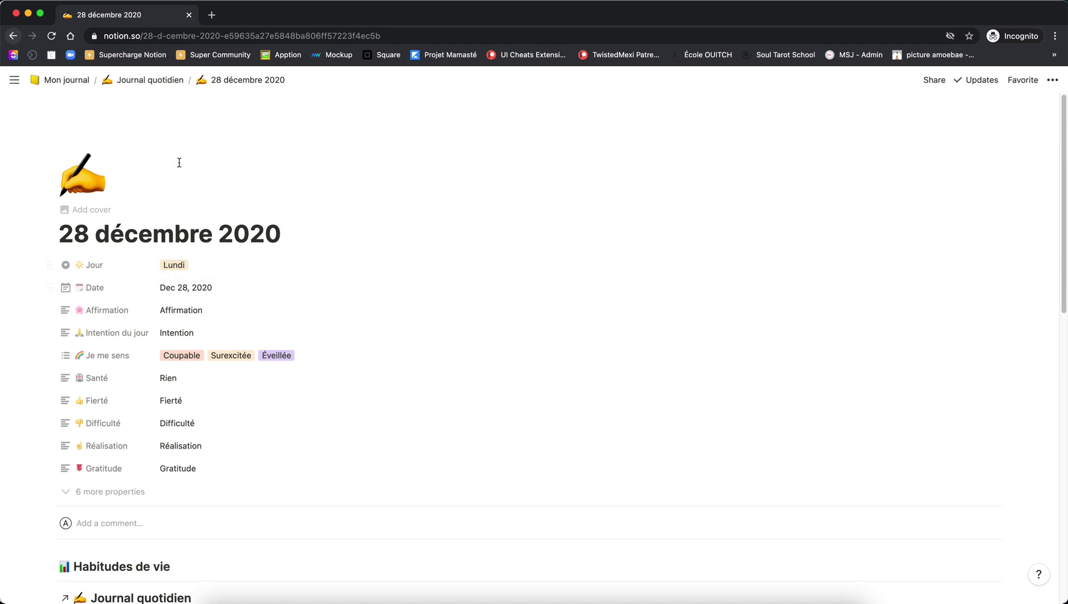
pyautogui.click(62, 84)
pyautogui.scroll(-4, 436, 265)
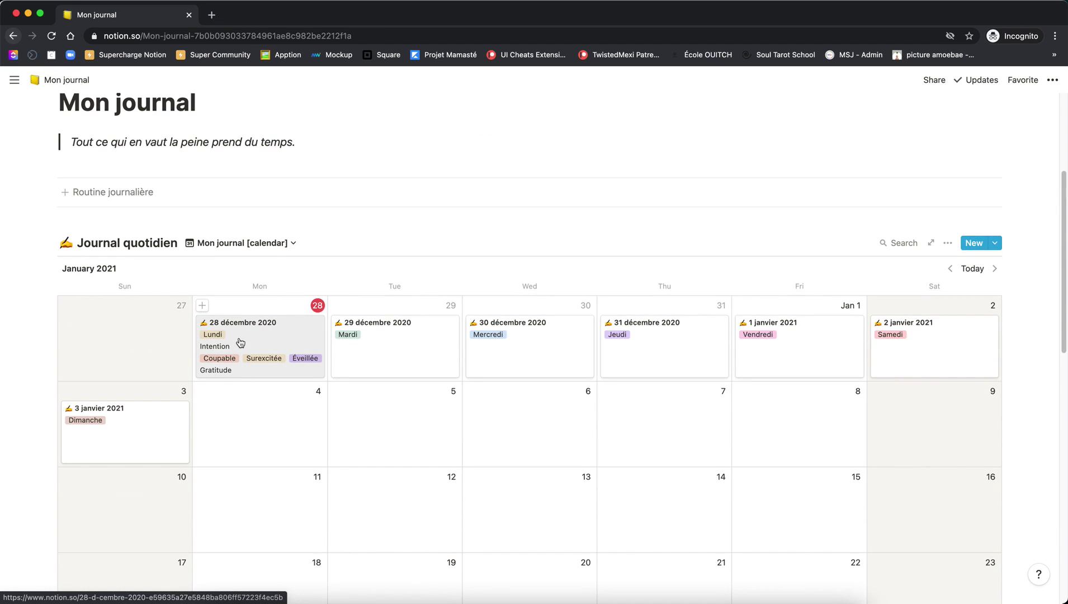
# - Hide the Intention du jour, Je me sens and Gratitude properties from the Mon journal calendar cards
pyautogui.click(945, 247)
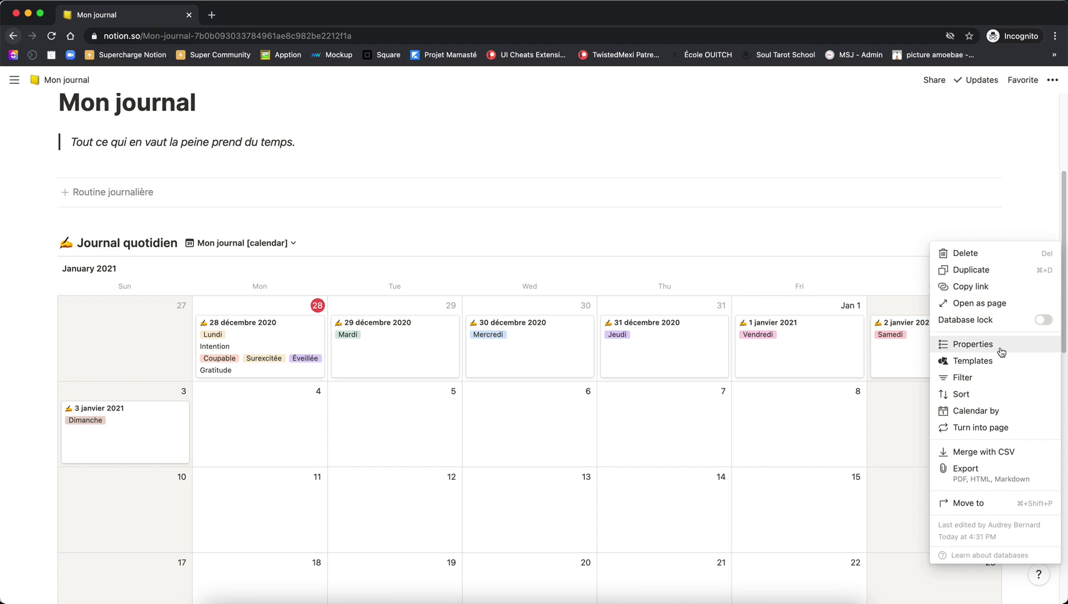
pyautogui.click(1002, 344)
pyautogui.click(951, 323)
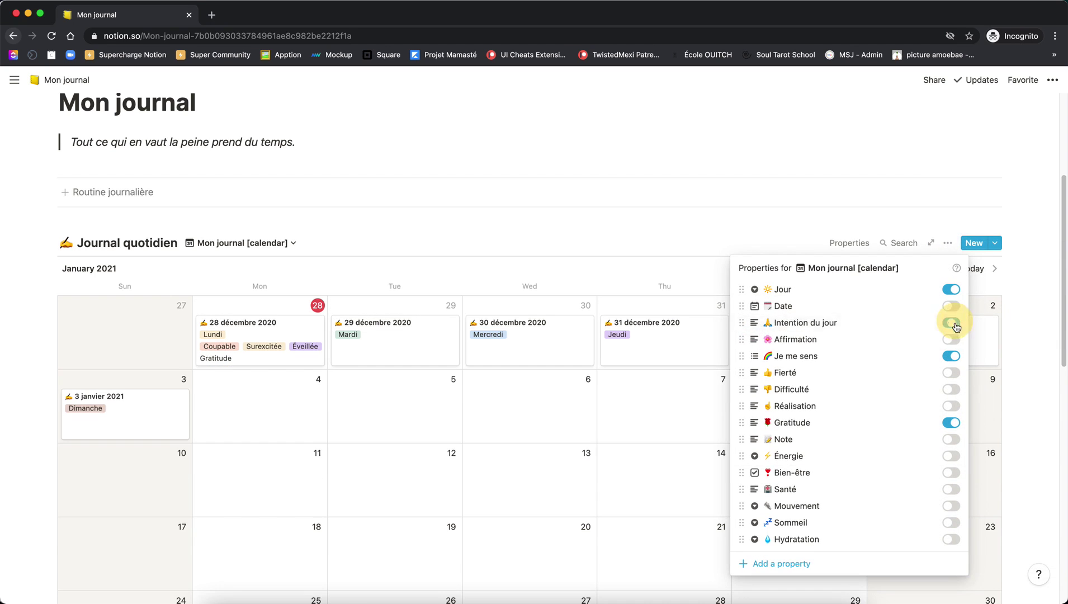
pyautogui.click(952, 355)
pyautogui.click(951, 422)
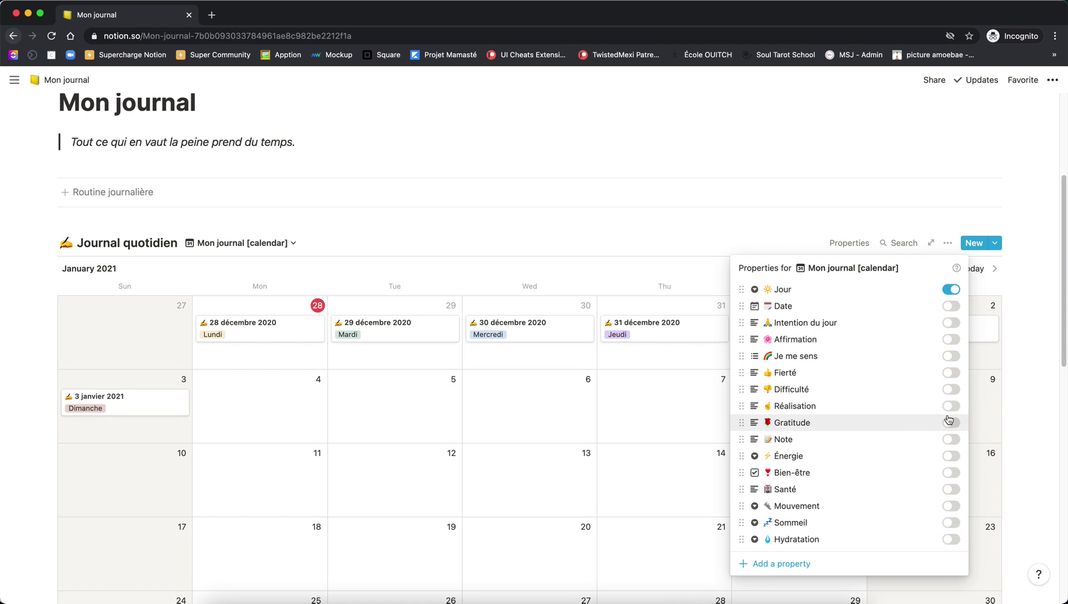
# - Show the Gratitude, Je me sens and Intention du jour properties on the calendar cards again and close the property settings
pyautogui.click(950, 424)
pyautogui.click(951, 357)
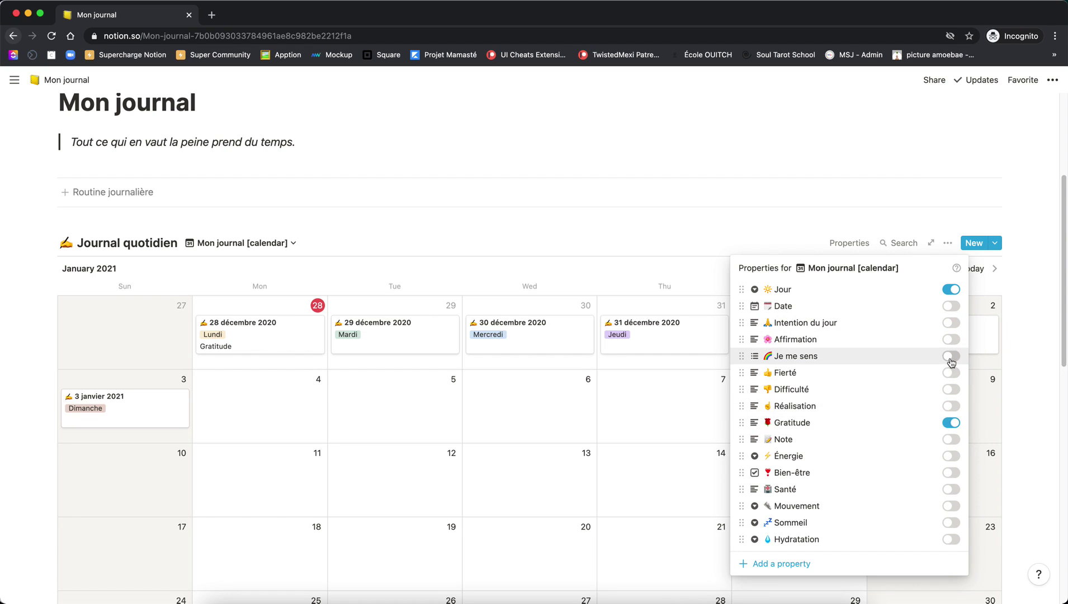
pyautogui.click(952, 324)
pyautogui.click(554, 250)
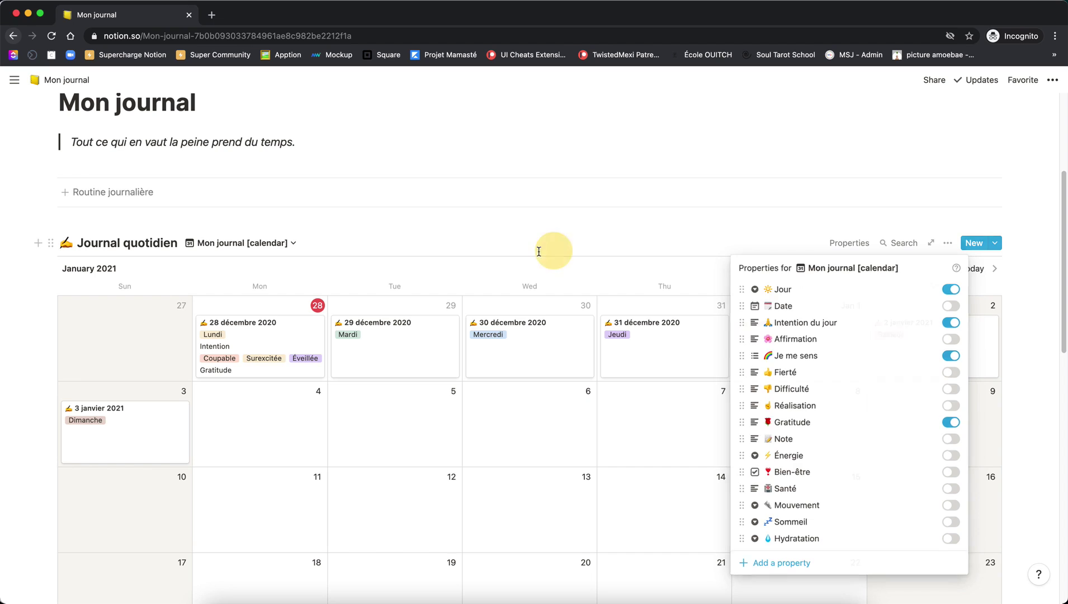
# - Switch the Journal quotidien database to the Par mois table view and open its filters
pyautogui.click(275, 241)
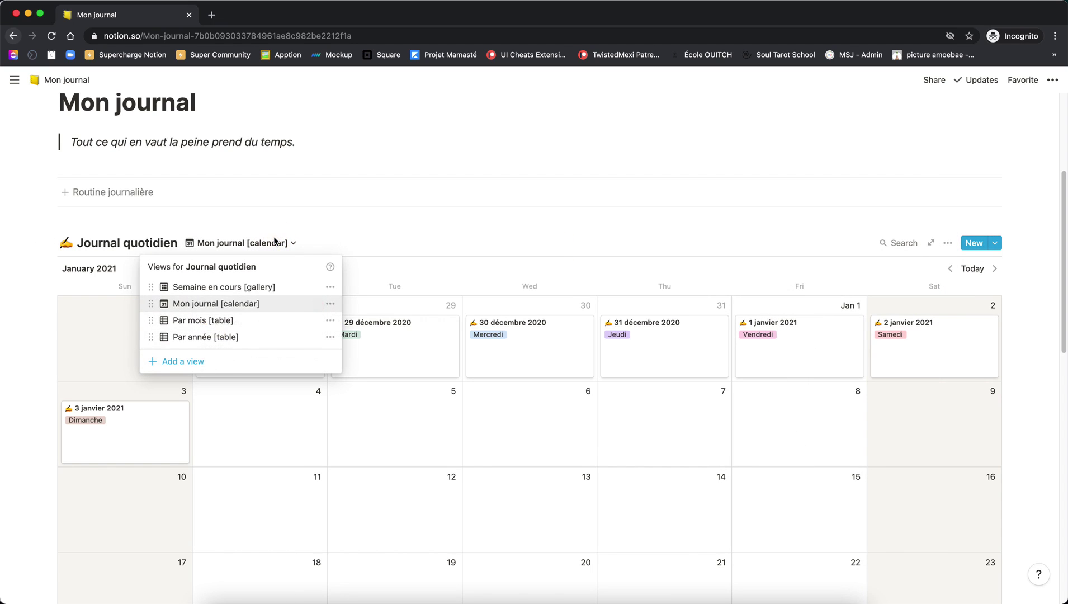
pyautogui.click(206, 326)
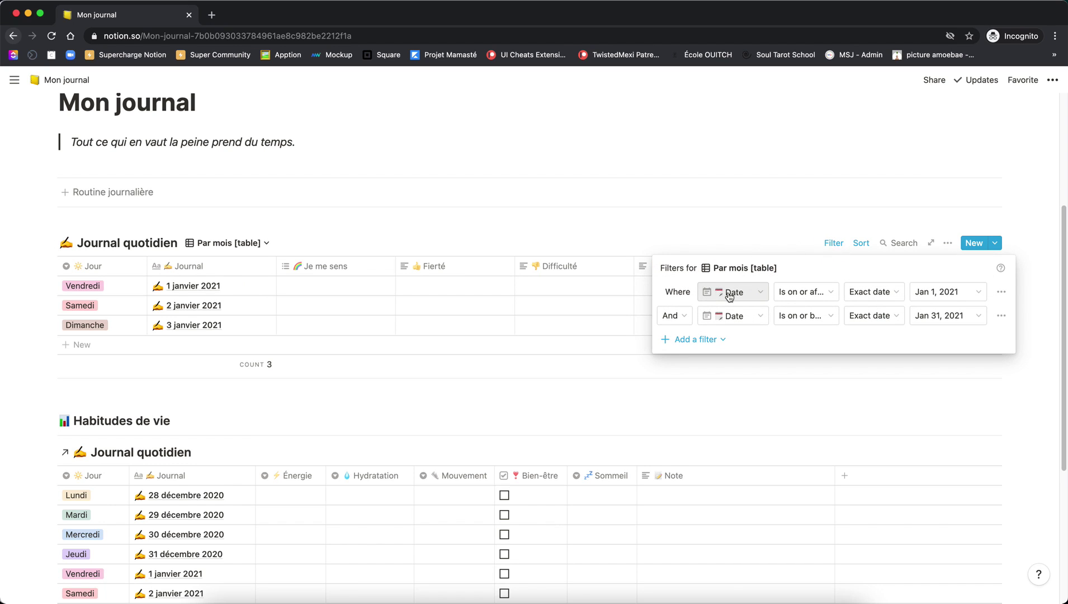
# - Change the Par mois date filters to cover Feb 1, 2021 through Feb 28, 2021, and close the filter settings
pyautogui.click(942, 293)
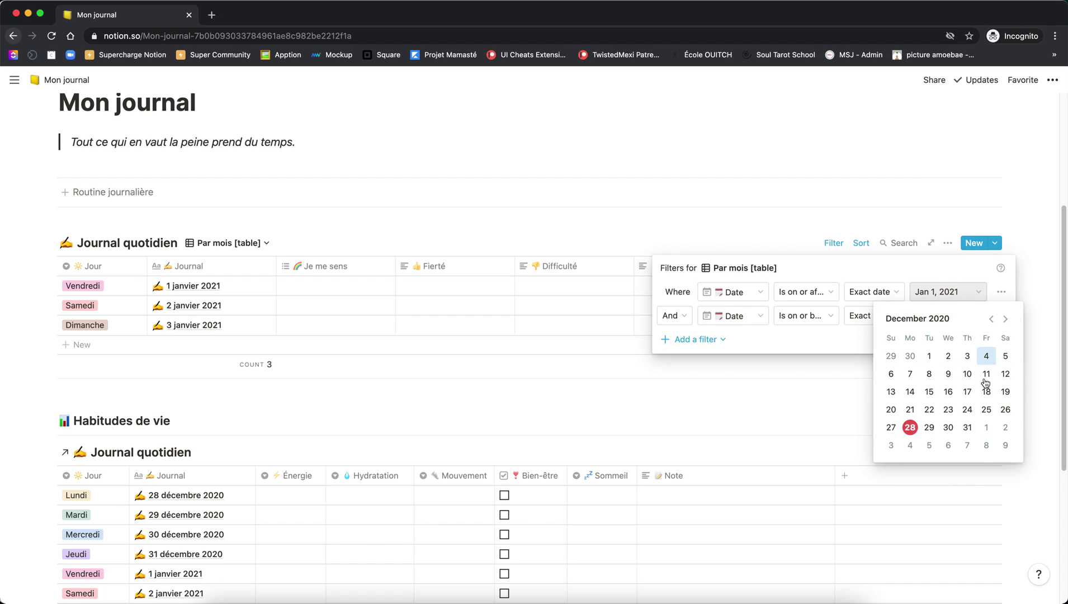
pyautogui.click(1005, 320)
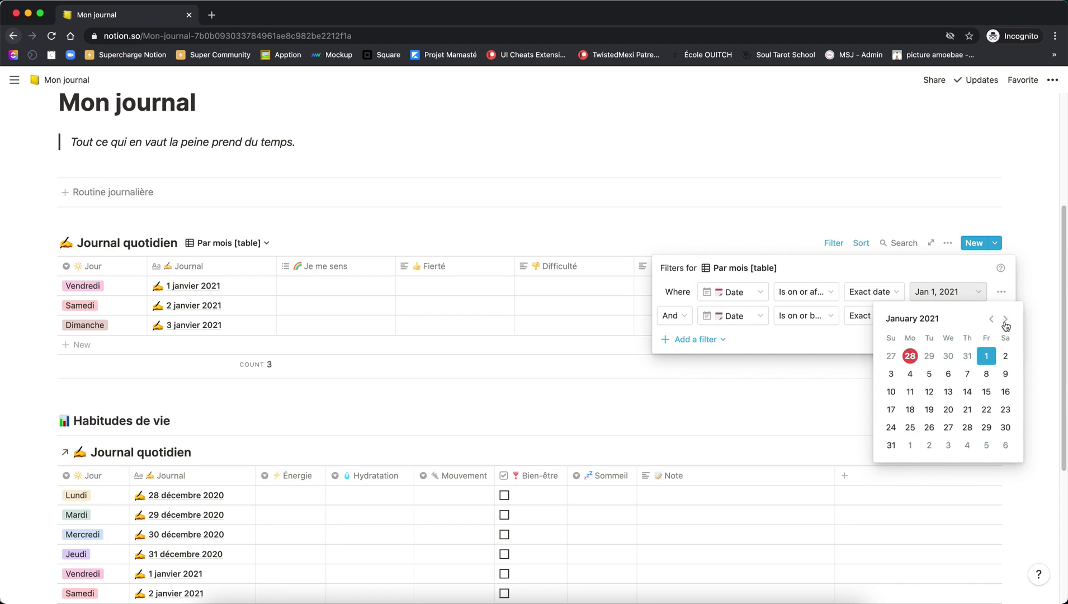
pyautogui.click(1005, 320)
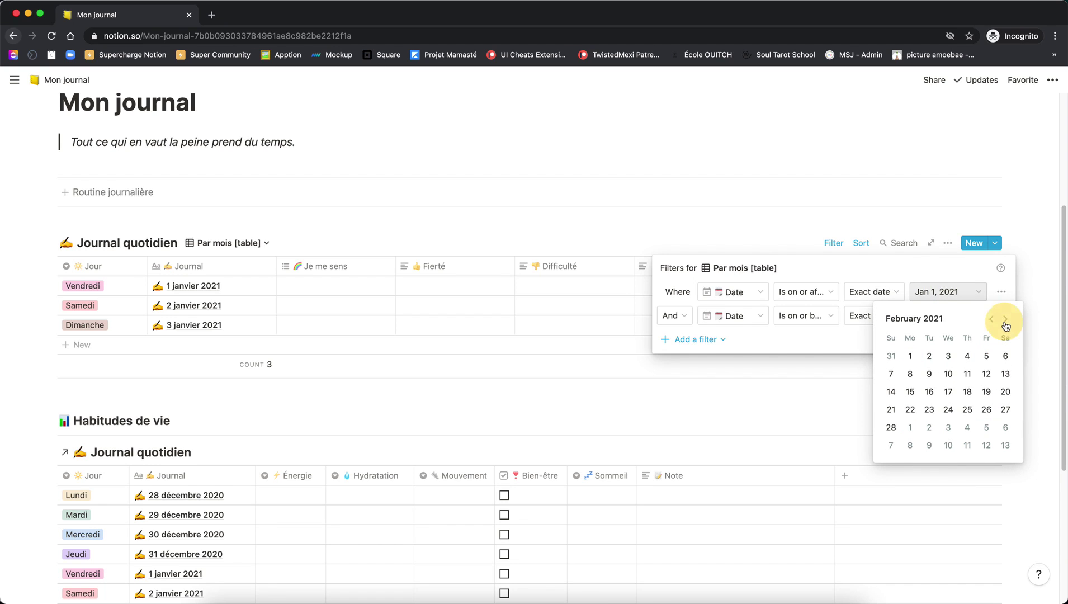
pyautogui.click(911, 357)
pyautogui.click(946, 291)
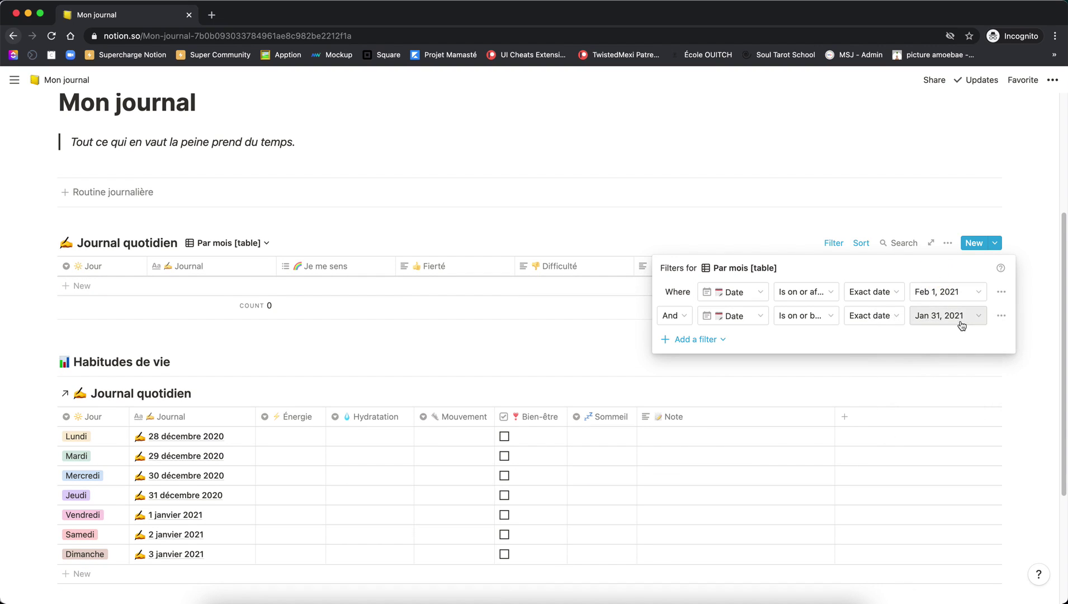
pyautogui.click(962, 321)
pyautogui.click(1008, 344)
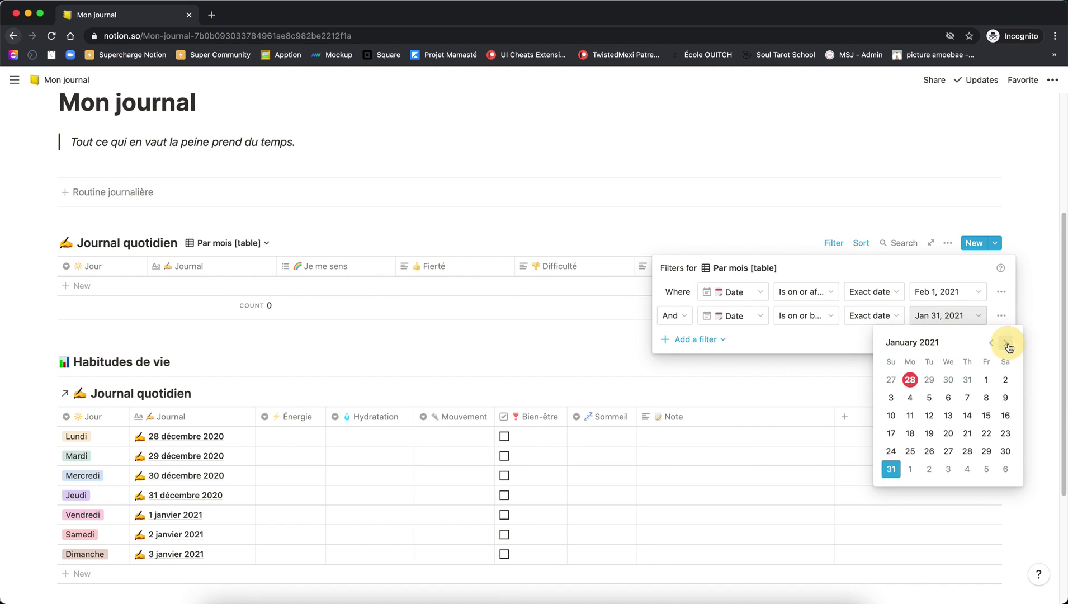
pyautogui.click(1010, 345)
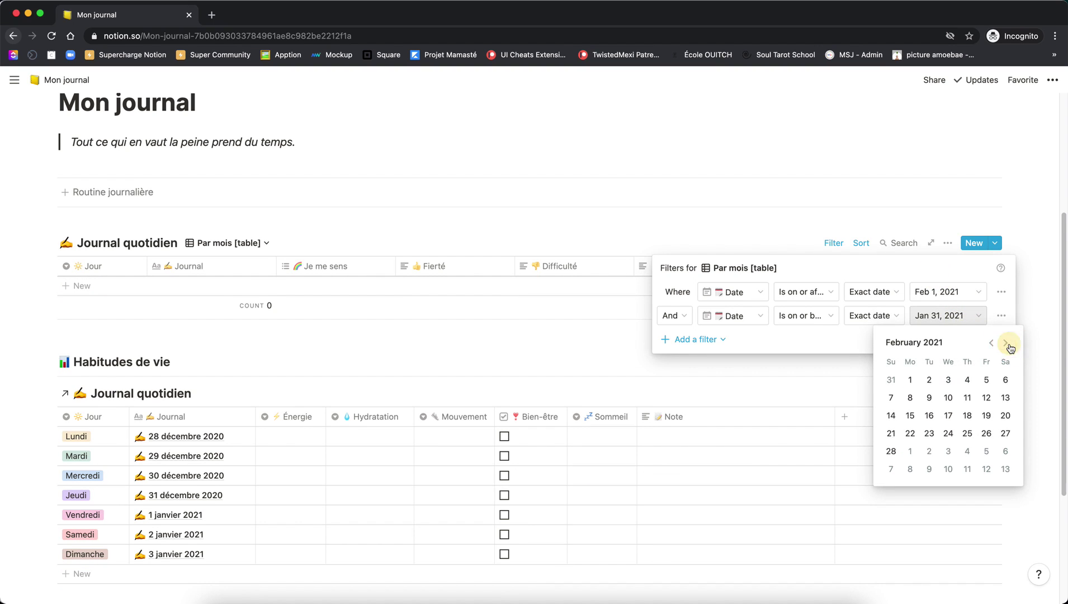
pyautogui.click(891, 450)
pyautogui.click(891, 274)
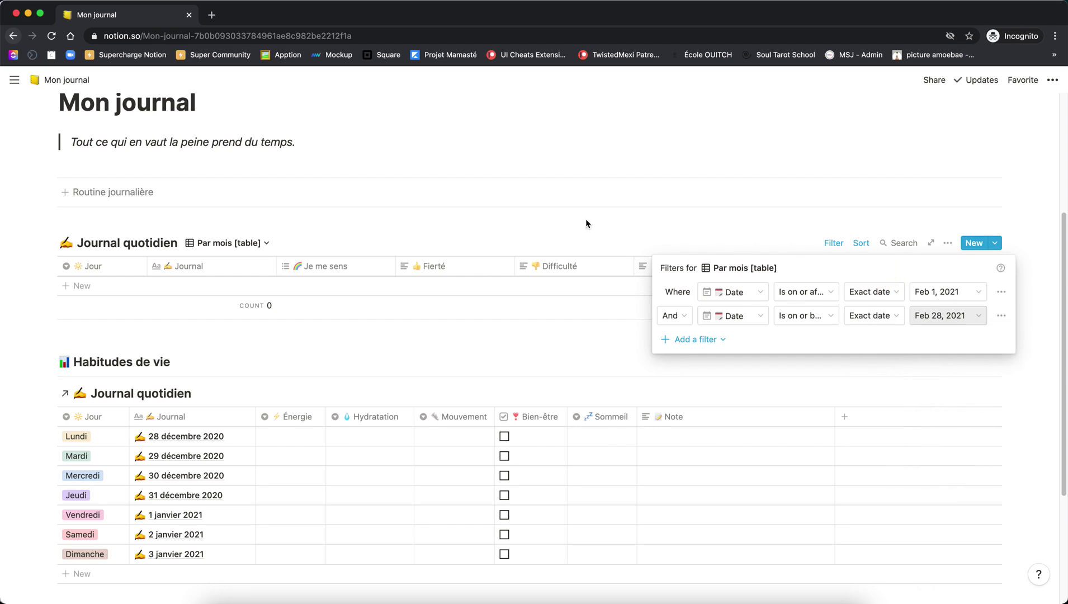
pyautogui.click(529, 224)
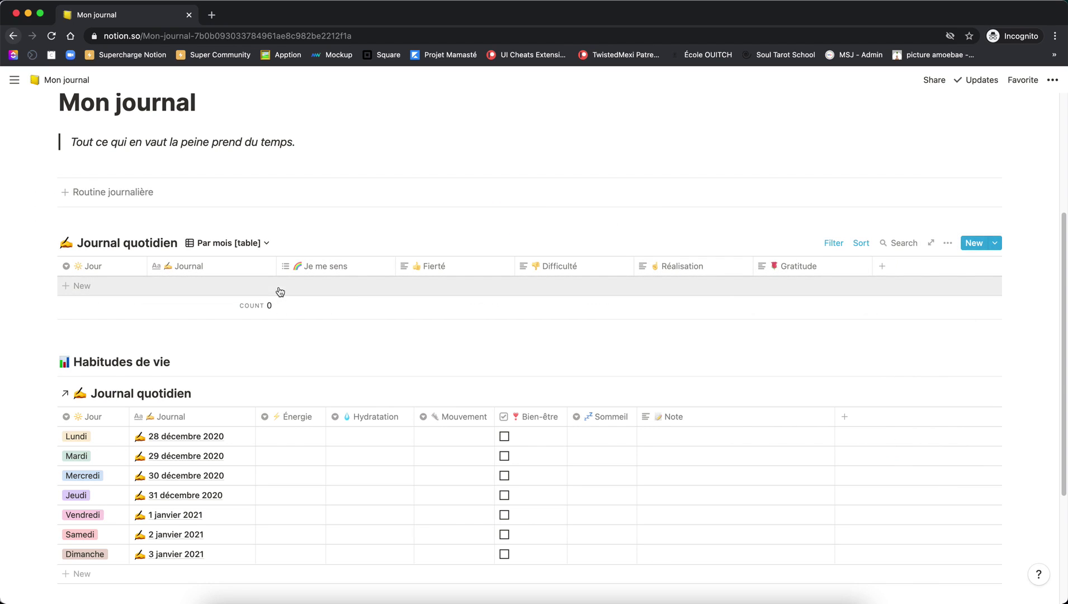
# - Set the Par mois date filters back to Jan 1, 2021 through Jan 31, 2021
pyautogui.click(836, 243)
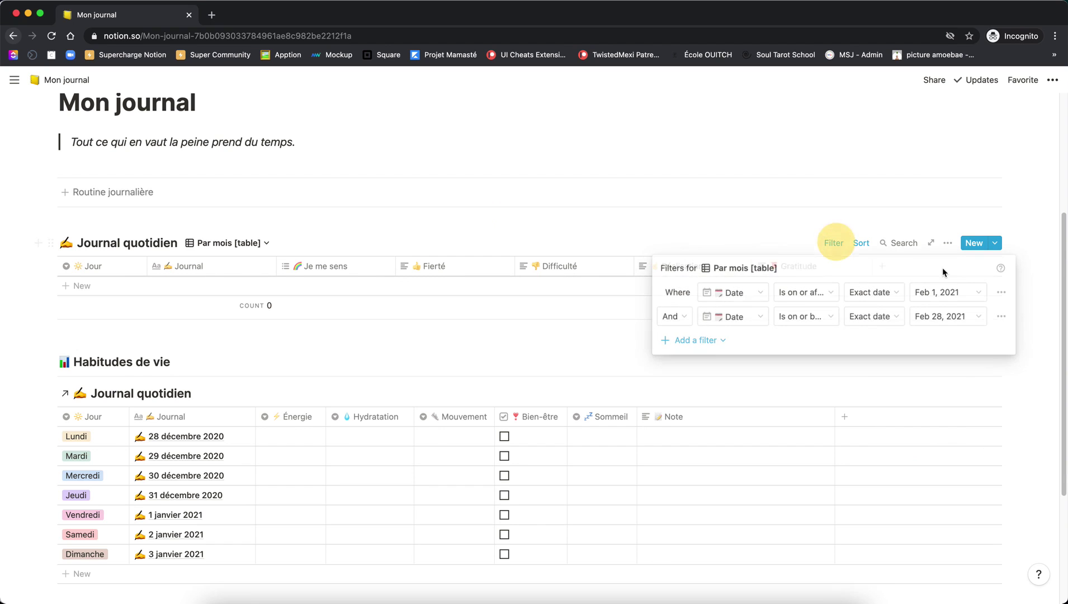
pyautogui.click(965, 292)
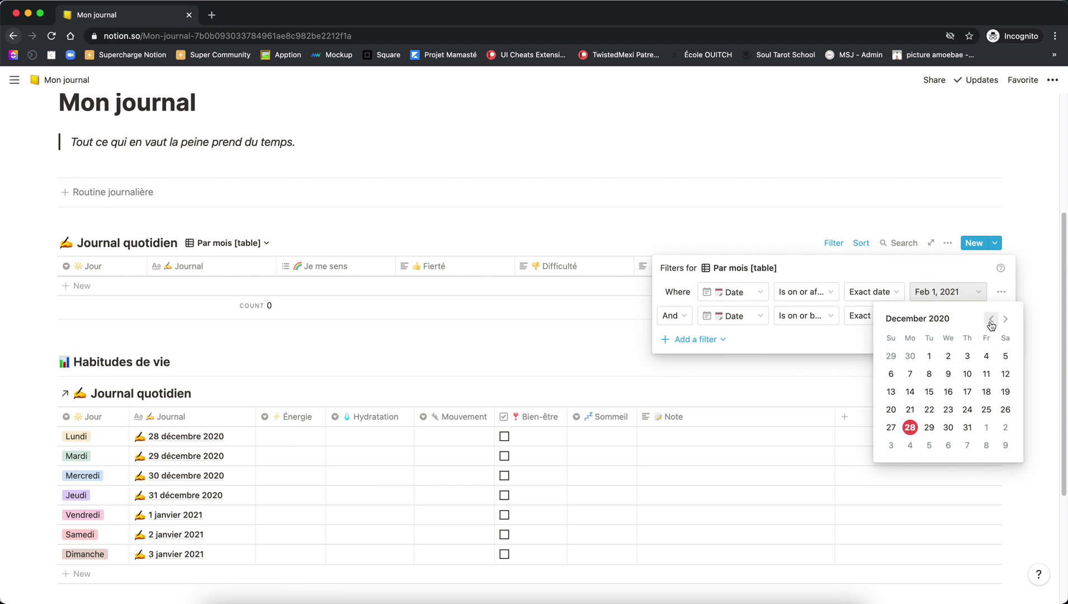
pyautogui.click(987, 427)
pyautogui.click(938, 317)
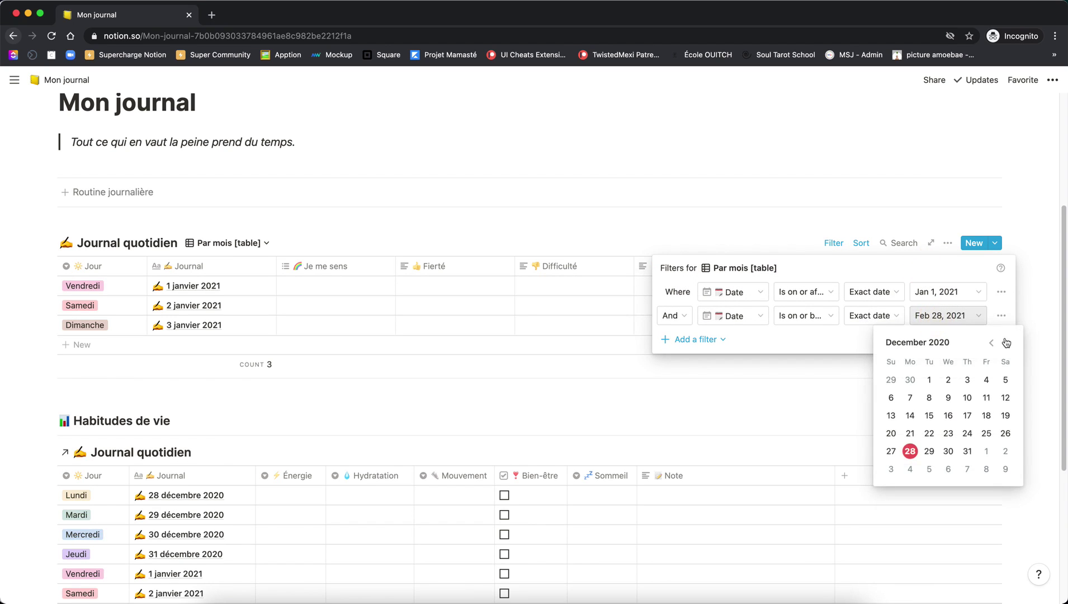
pyautogui.click(1006, 342)
pyautogui.click(892, 470)
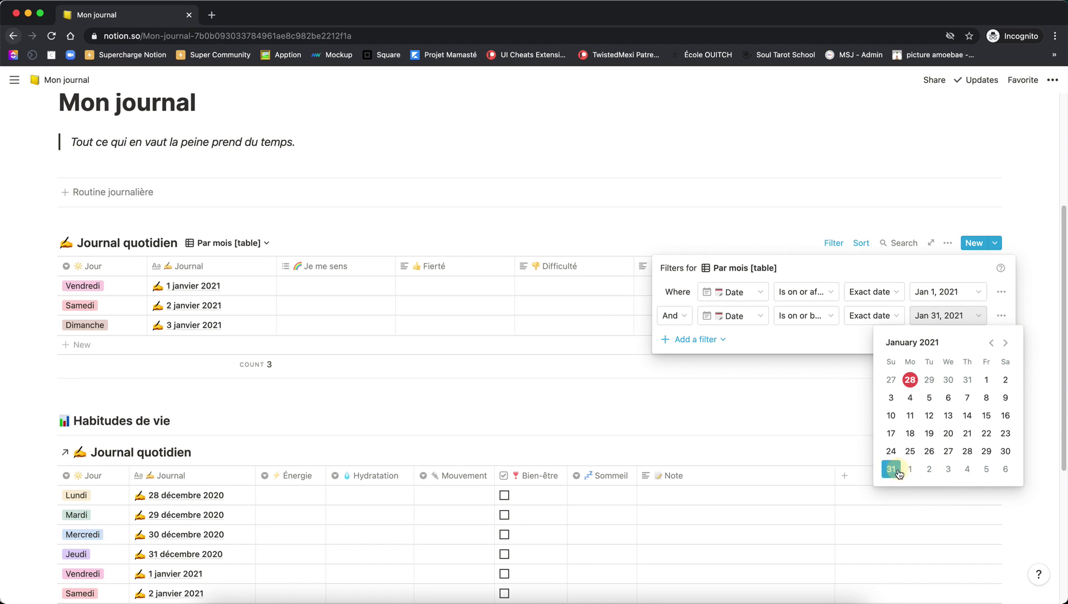
# - Close the filter settings and switch the Journal quotidien database to the Par année table view
pyautogui.click(814, 199)
pyautogui.click(336, 233)
pyautogui.click(249, 243)
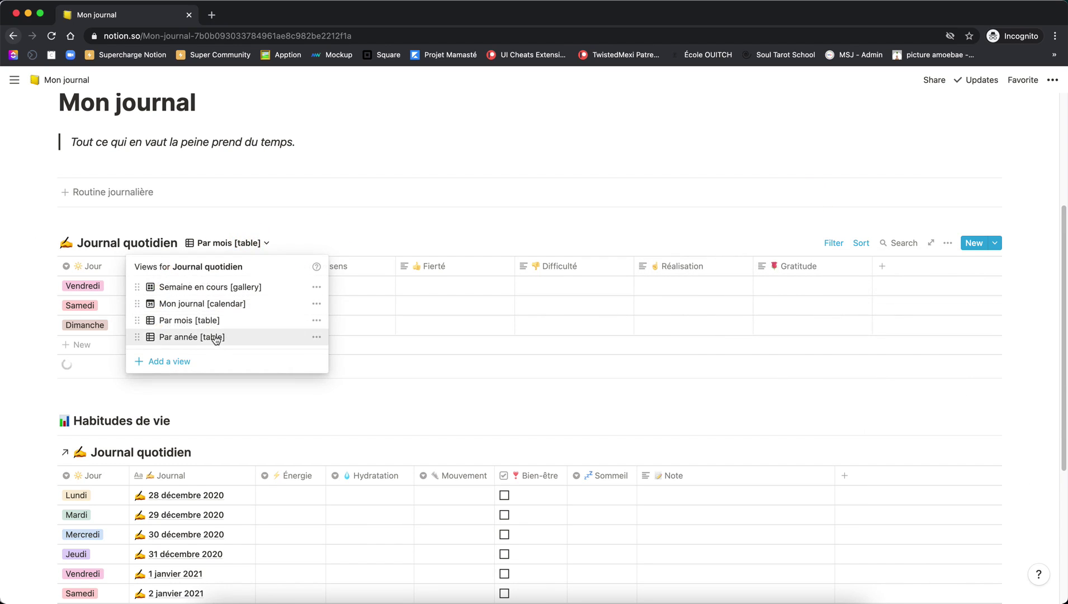
pyautogui.click(212, 338)
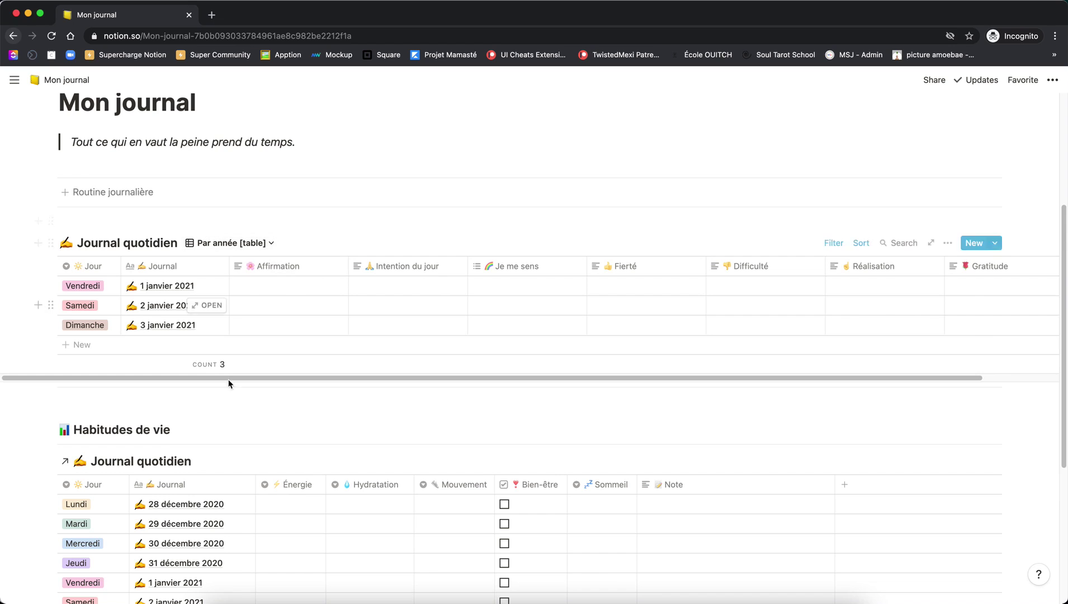
# - Set the end date of the Par année view's date filter to Dec 31, 2021
pyautogui.click(835, 243)
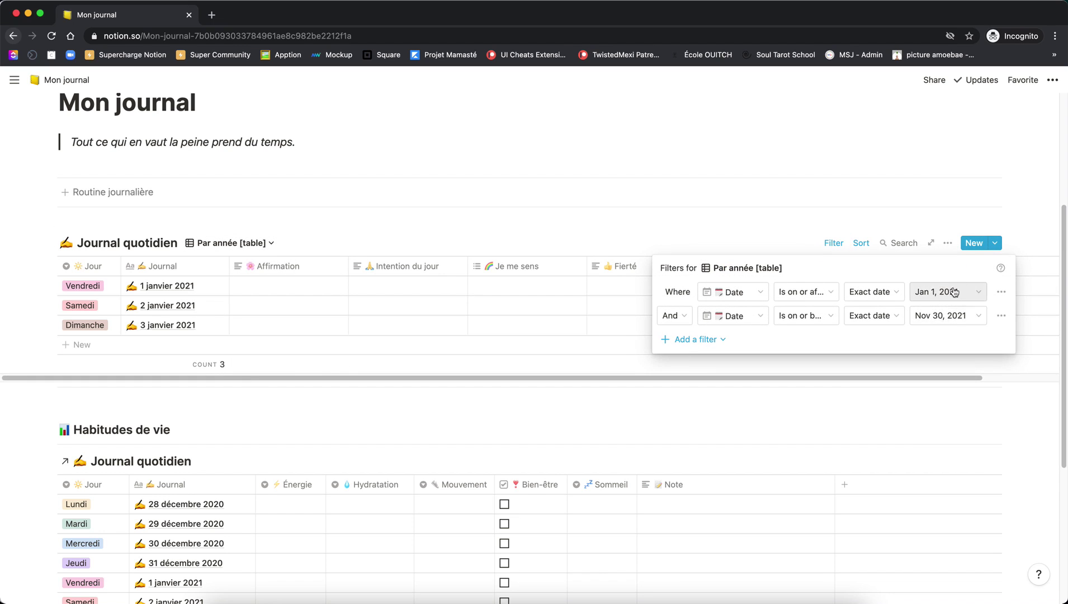
pyautogui.click(958, 316)
pyautogui.click(1007, 343)
pyautogui.click(1006, 343)
pyautogui.click(1006, 343)
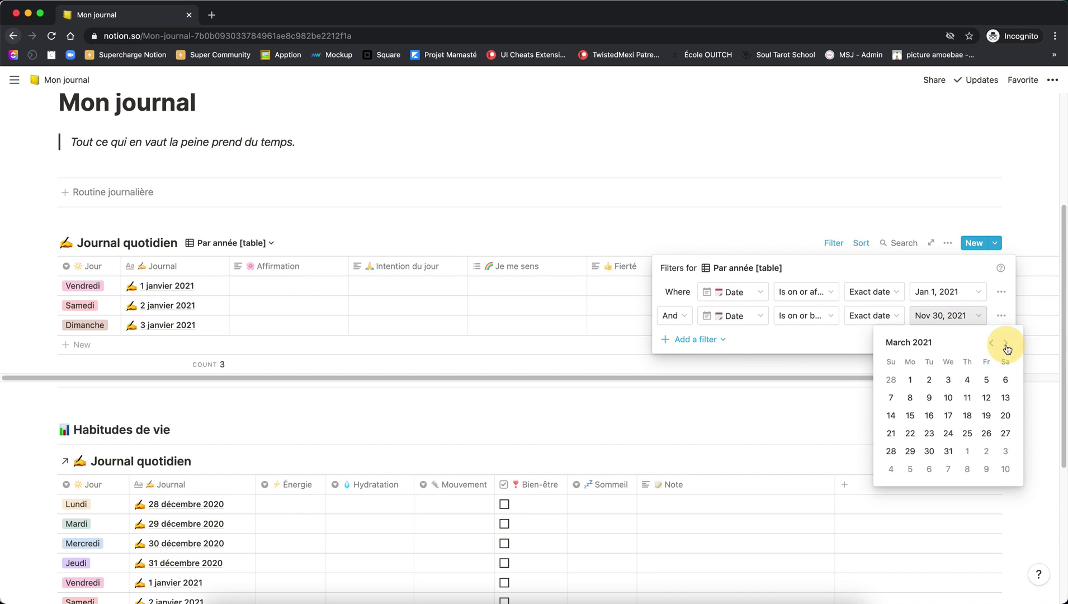
pyautogui.click(1007, 343)
pyautogui.click(1007, 343)
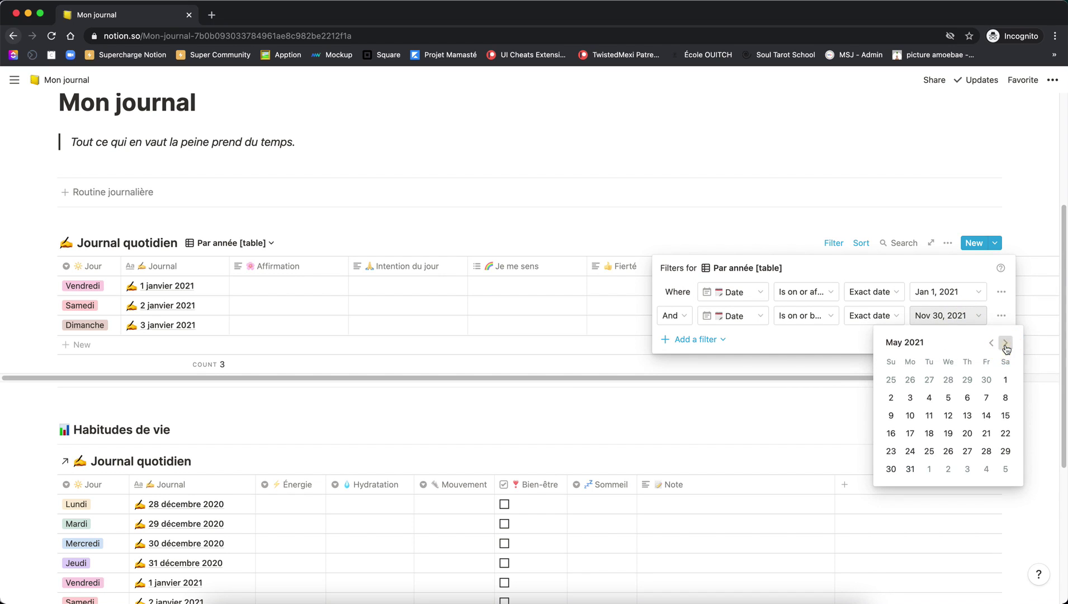
pyautogui.click(1007, 343)
pyautogui.click(1007, 343)
pyautogui.click(1006, 342)
pyautogui.click(1007, 343)
pyautogui.click(1007, 344)
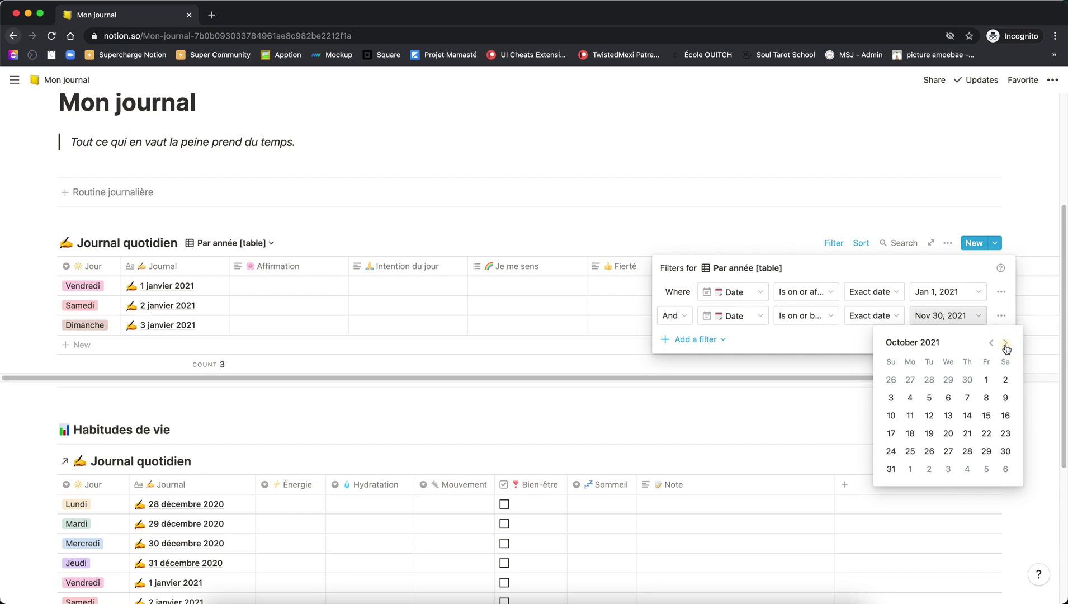
pyautogui.click(1006, 344)
pyautogui.click(1006, 343)
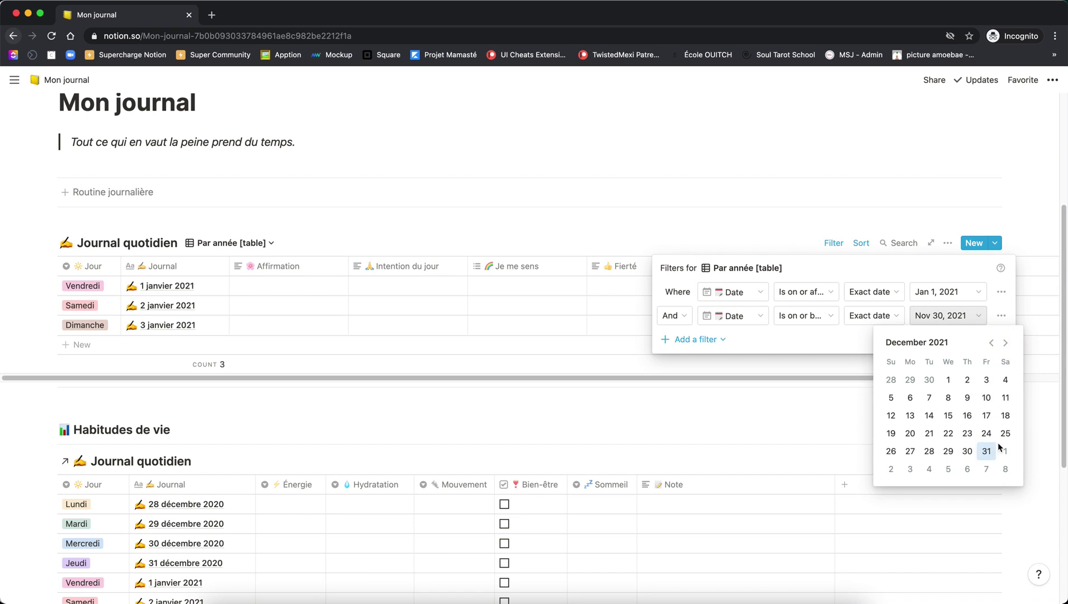
pyautogui.click(987, 451)
pyautogui.click(890, 269)
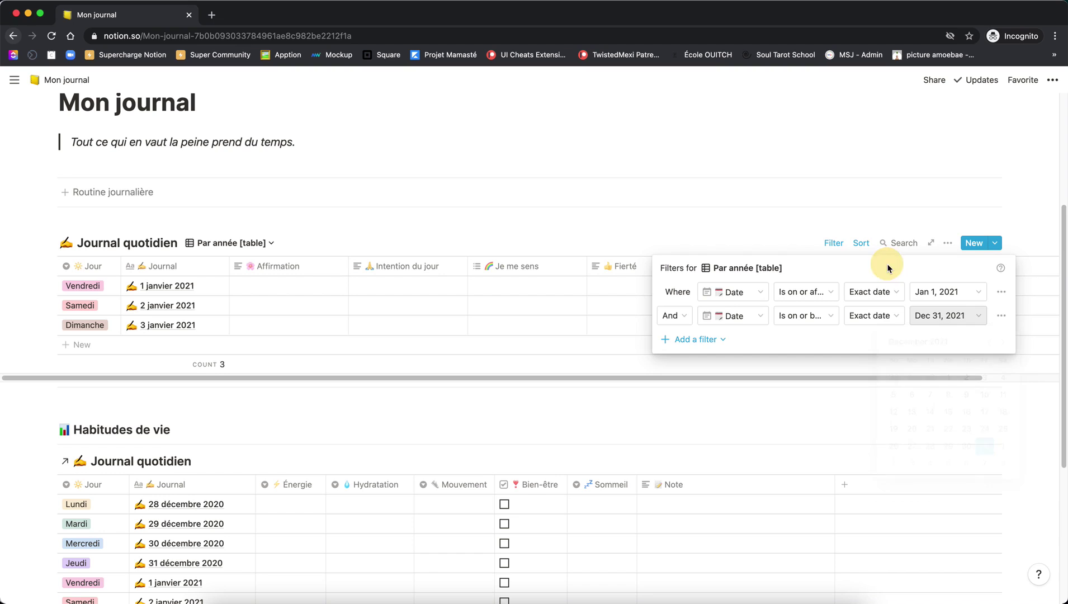
# - Close the Par année filters and switch Journal quotidien to the Semaine en cours gallery view
pyautogui.click(758, 220)
pyautogui.click(258, 240)
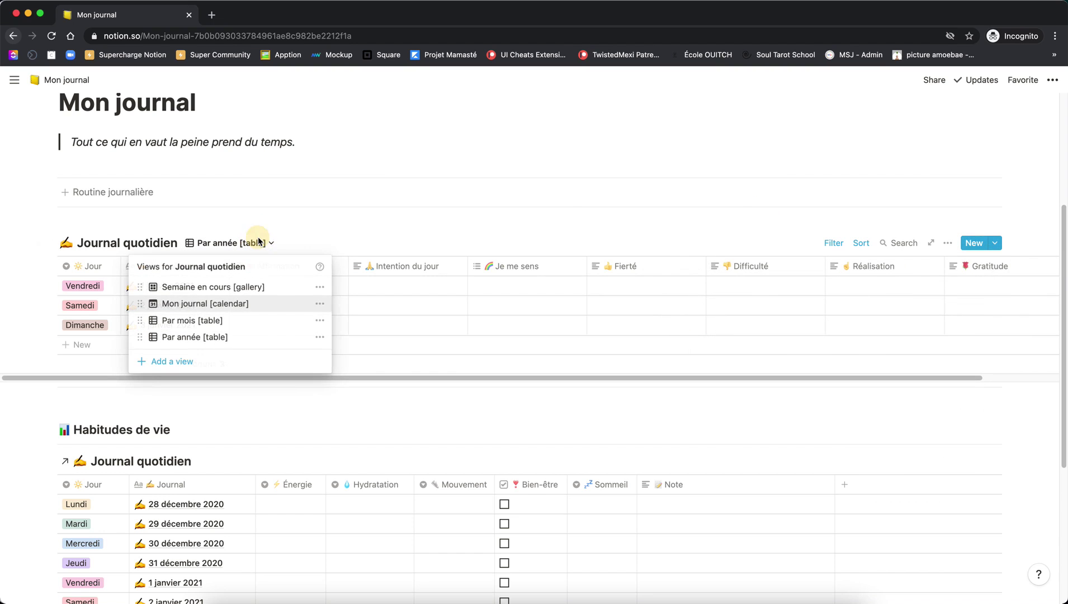
pyautogui.click(222, 288)
# - Move the Mon journal calendar view to first place in the Journal quotidien view list and display it
pyautogui.click(311, 244)
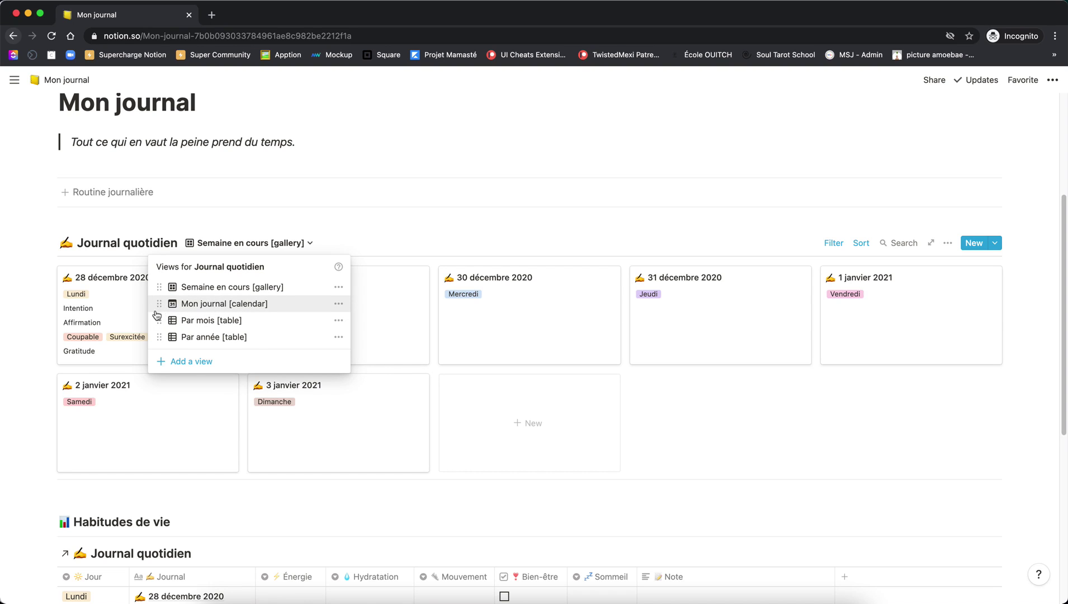
pyautogui.moveTo(159, 305); pyautogui.dragTo(161, 286)
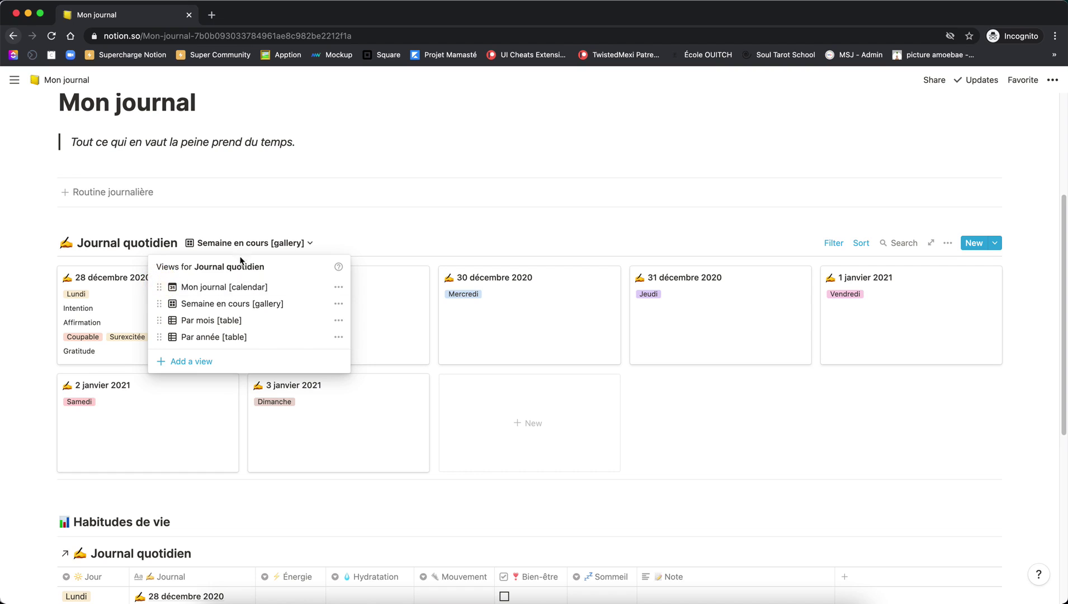
pyautogui.click(273, 287)
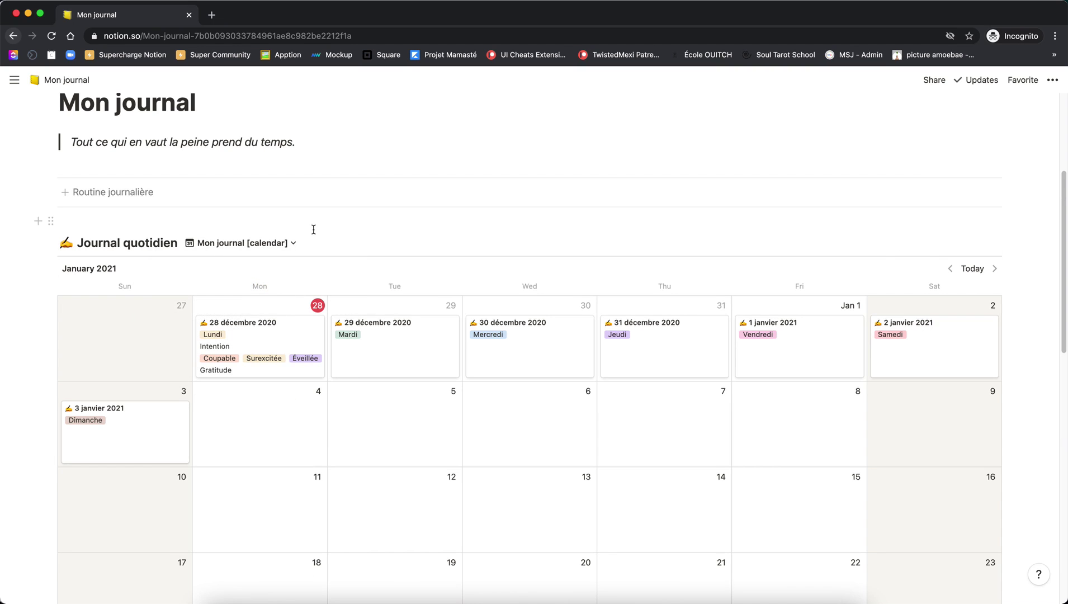
pyautogui.scroll(3, 314, 229)
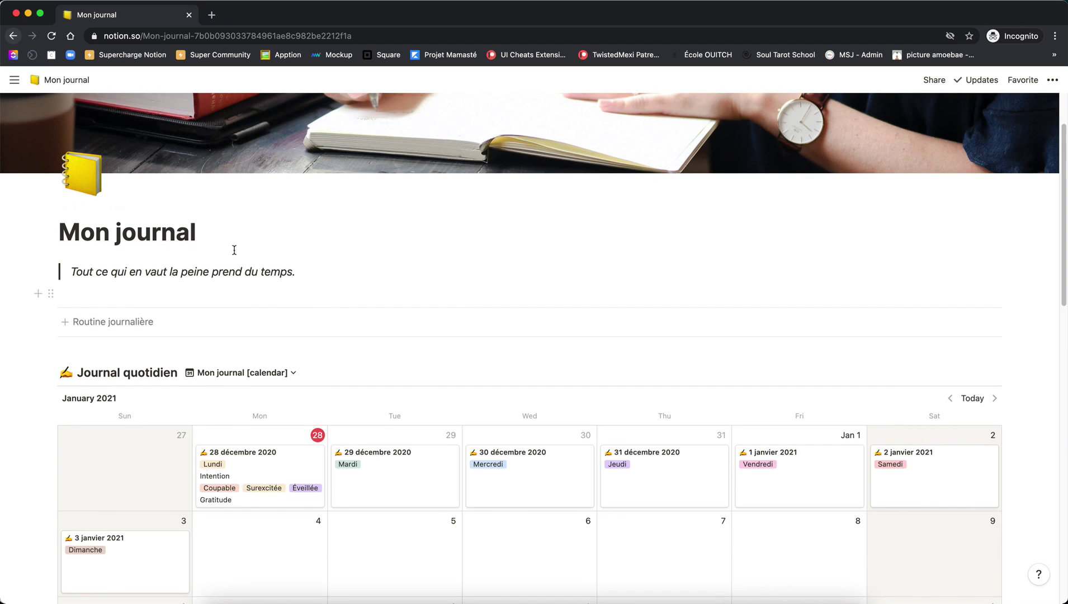
pyautogui.scroll(-2, 284, 336)
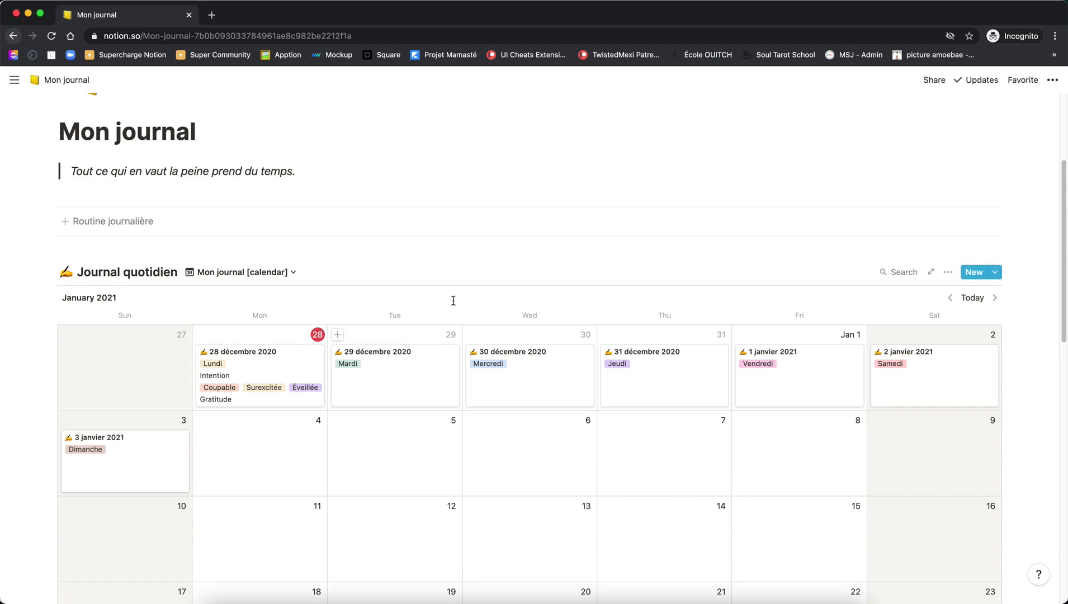
# - Move the Semaine en cours gallery view back to first place in the view list and display it
pyautogui.click(270, 272)
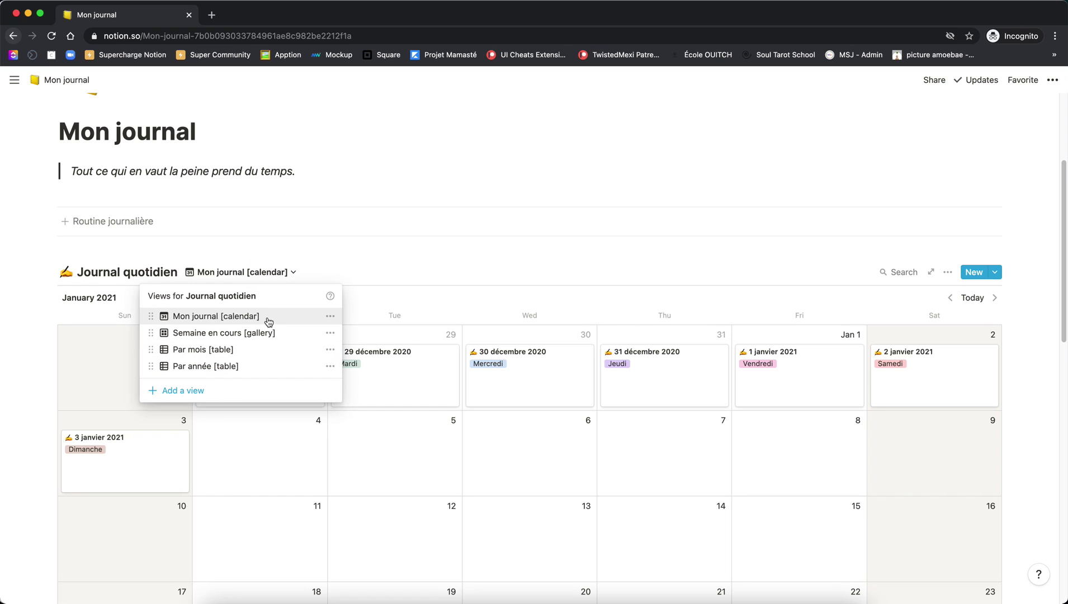
pyautogui.moveTo(153, 334); pyautogui.dragTo(153, 316)
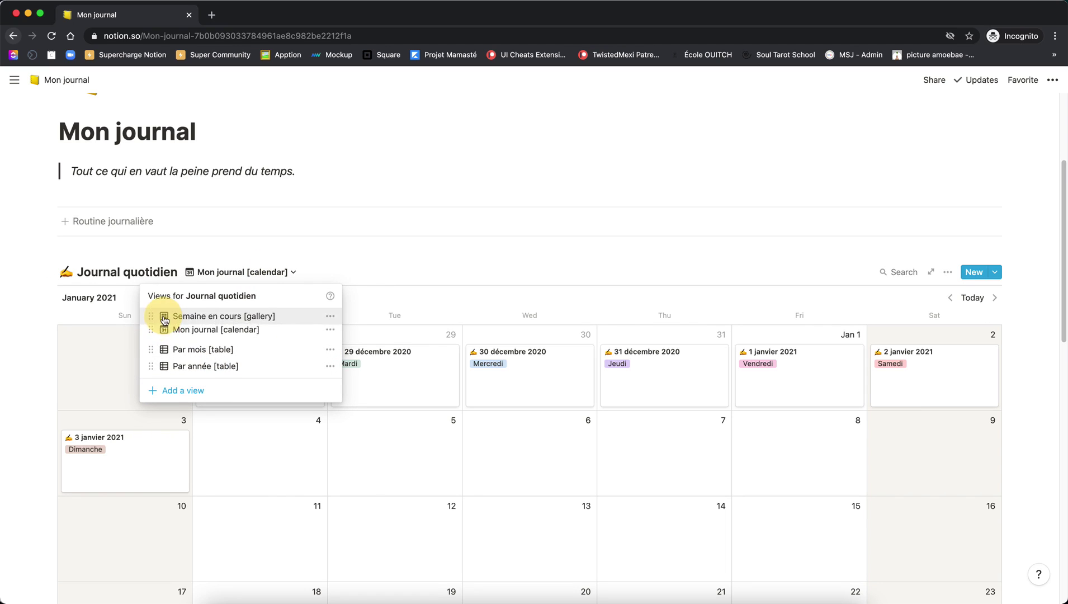
pyautogui.click(222, 316)
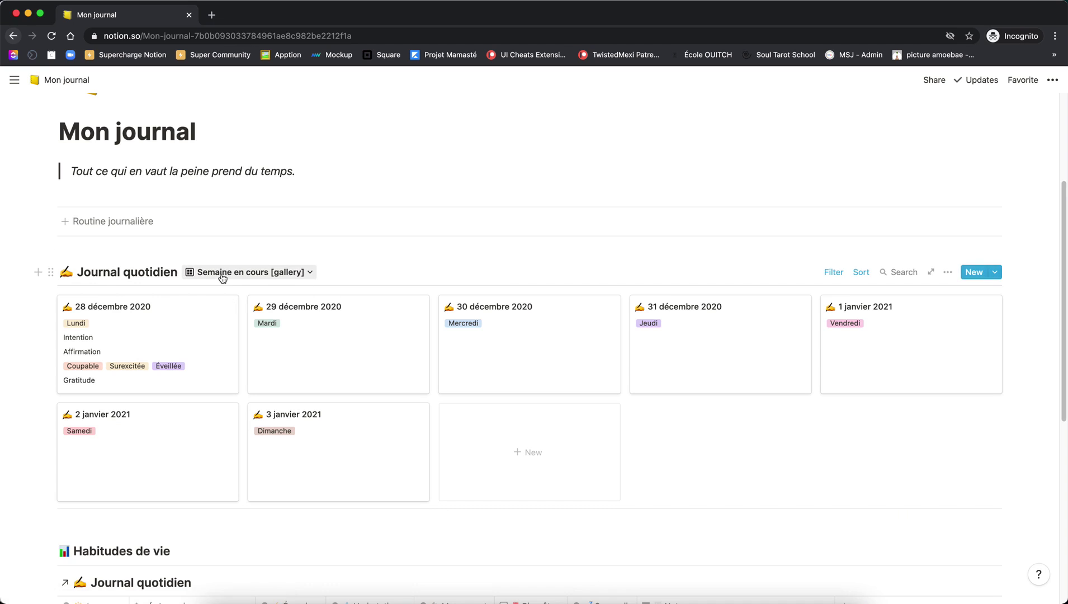
# - Review the date filters and the sort order of the Semaine en cours gallery view
pyautogui.click(842, 278)
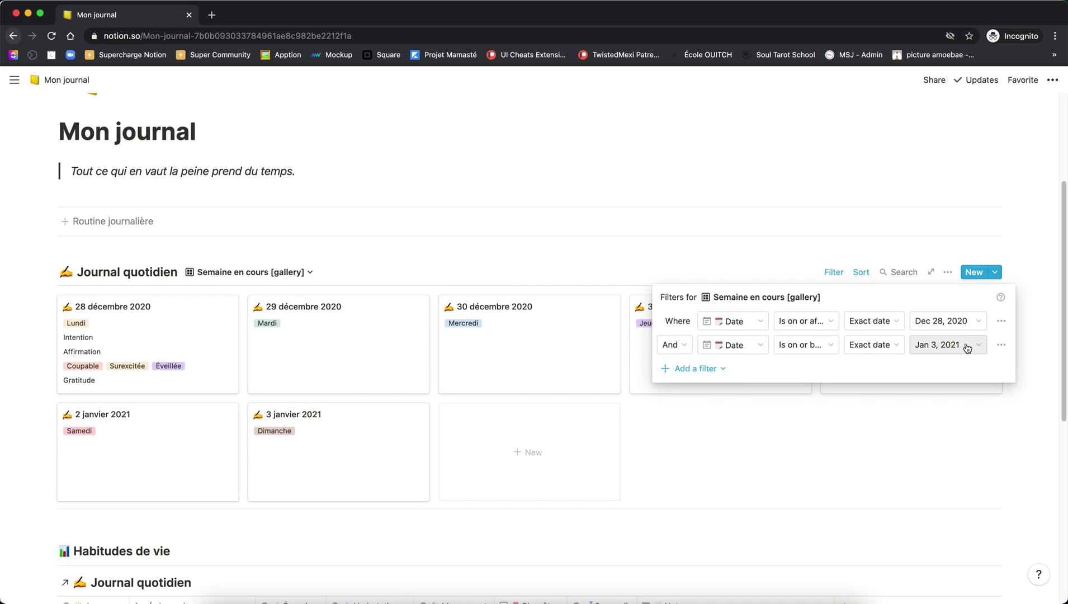
pyautogui.click(859, 246)
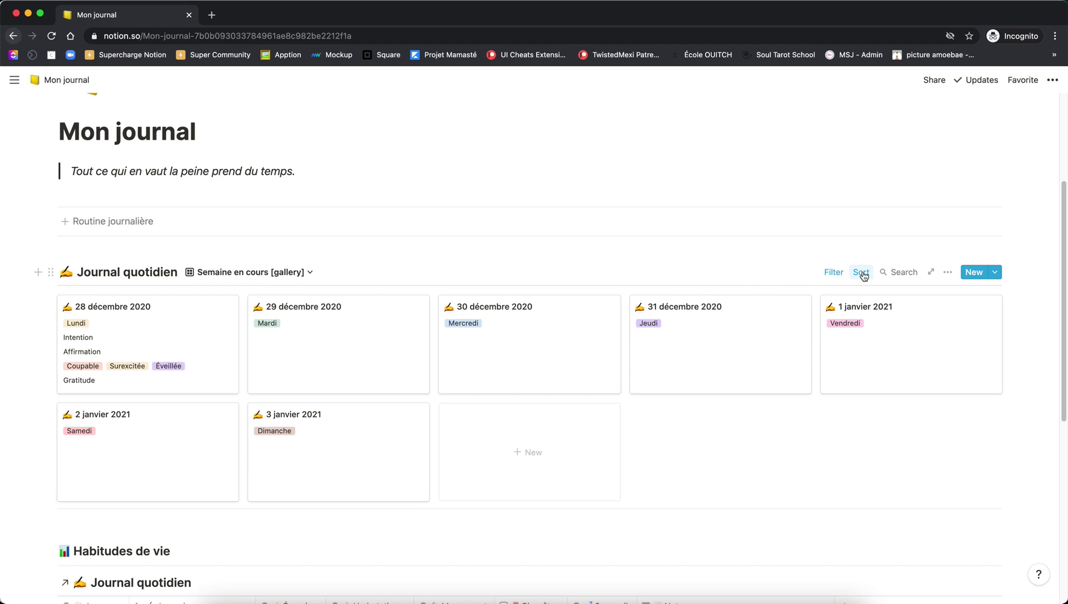
pyautogui.click(862, 273)
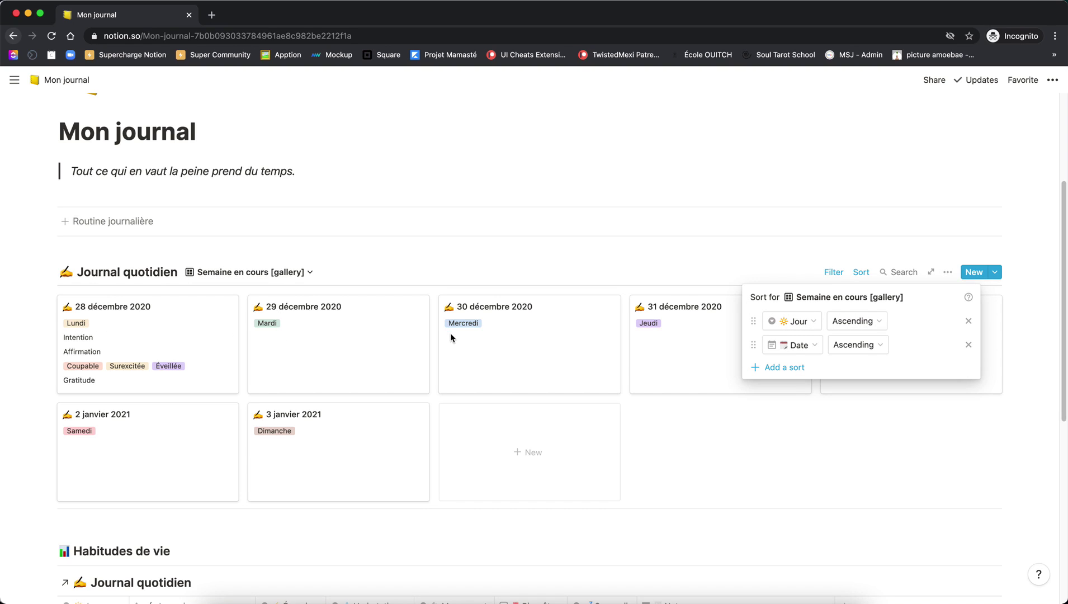
pyautogui.click(788, 276)
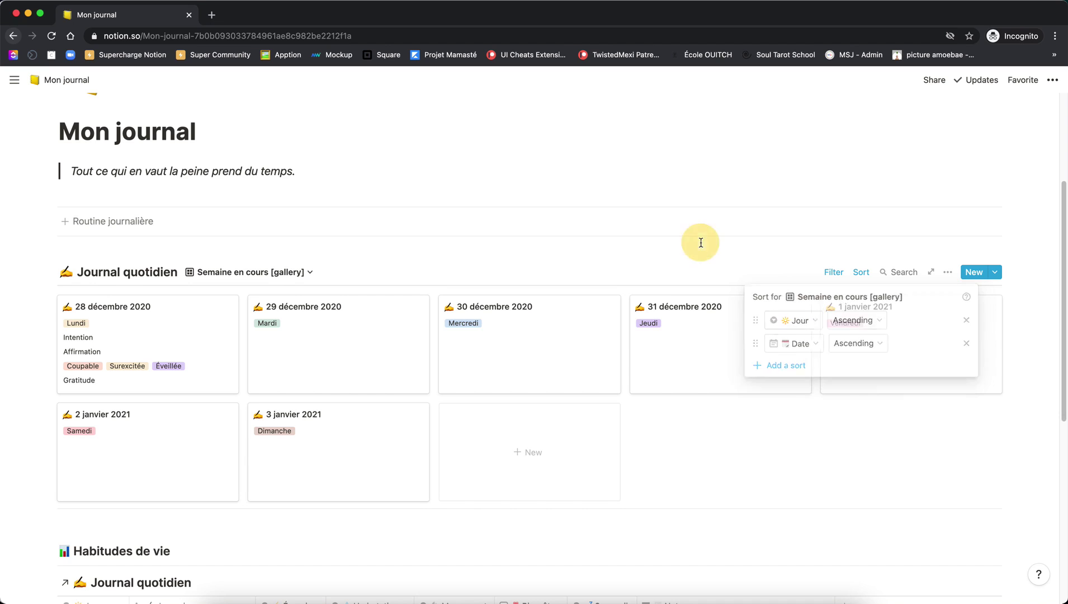
# - Open the 28 décembre 2020 entry as a full page, check its Jour options, and return to the Mon journal page
pyautogui.click(136, 329)
pyautogui.click(306, 124)
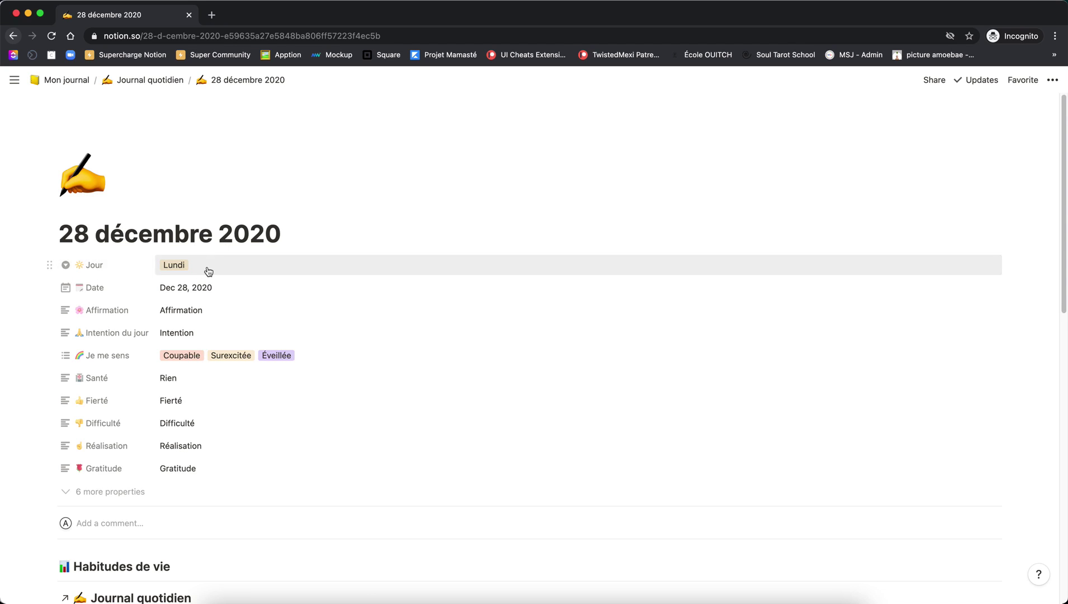
pyautogui.click(208, 270)
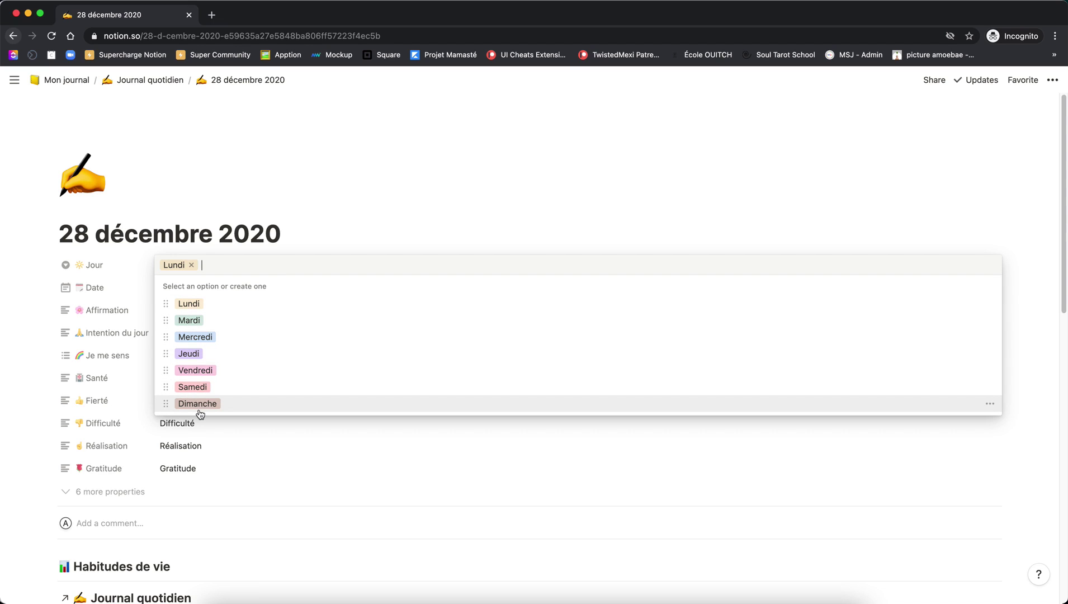
pyautogui.click(249, 238)
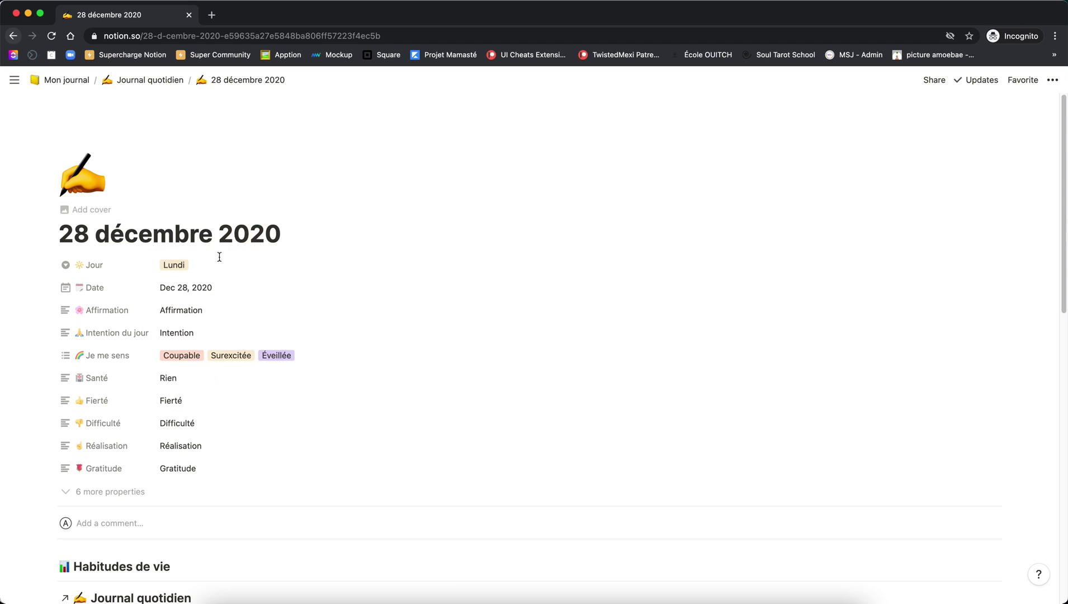
pyautogui.click(210, 263)
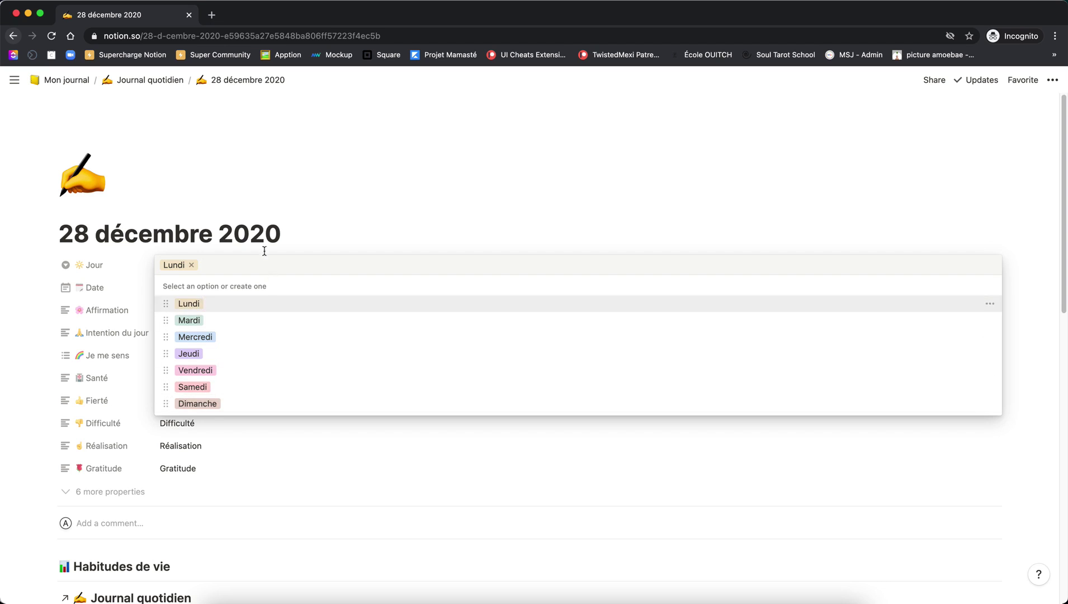
pyautogui.click(245, 238)
pyautogui.click(66, 79)
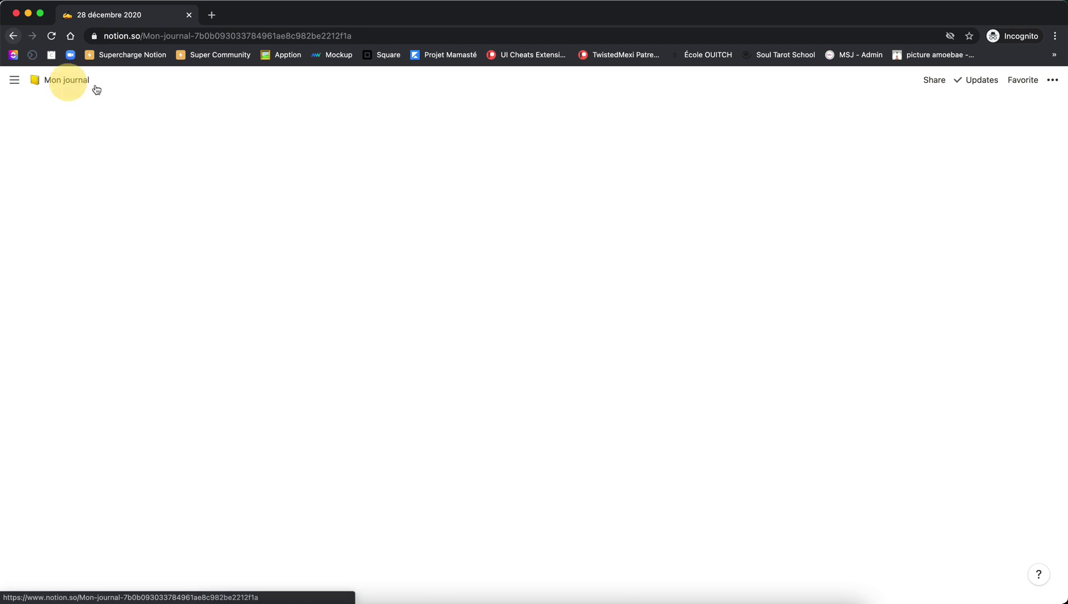
pyautogui.scroll(-5, 366, 250)
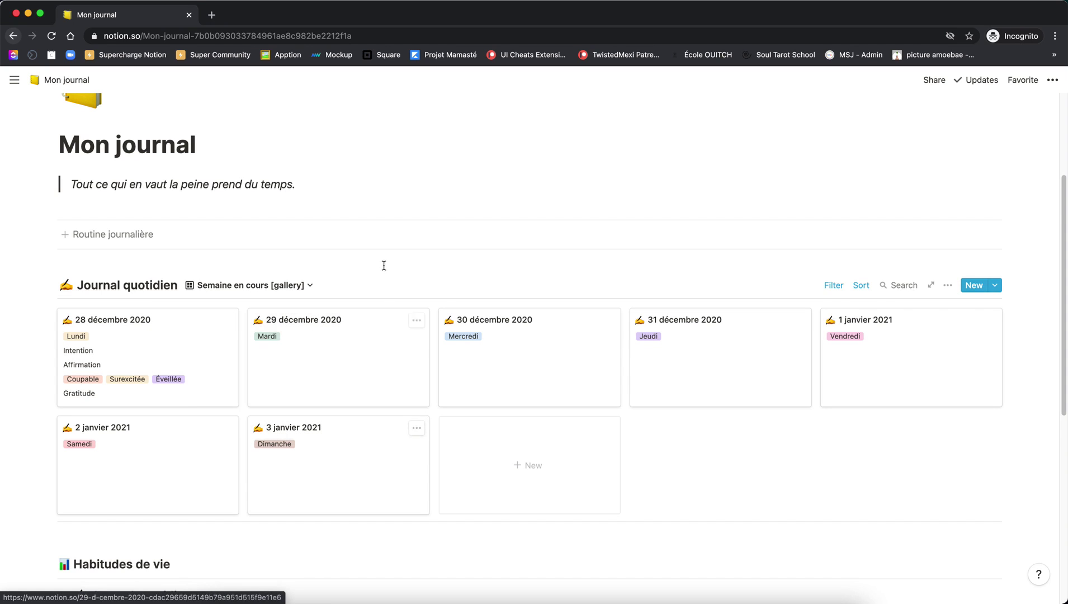
pyautogui.scroll(-3, 360, 249)
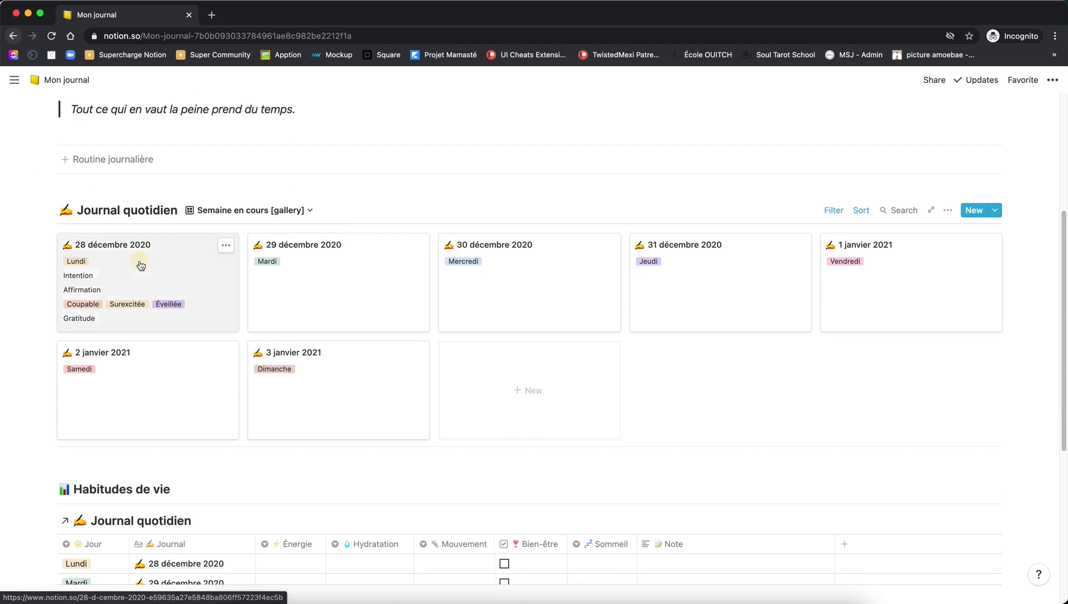
# - Open the 28 décembre 2020 entry as a full page and set Énergie to four bolts and Hydratation to five drops under Habitudes de vie
pyautogui.click(141, 265)
pyautogui.click(288, 124)
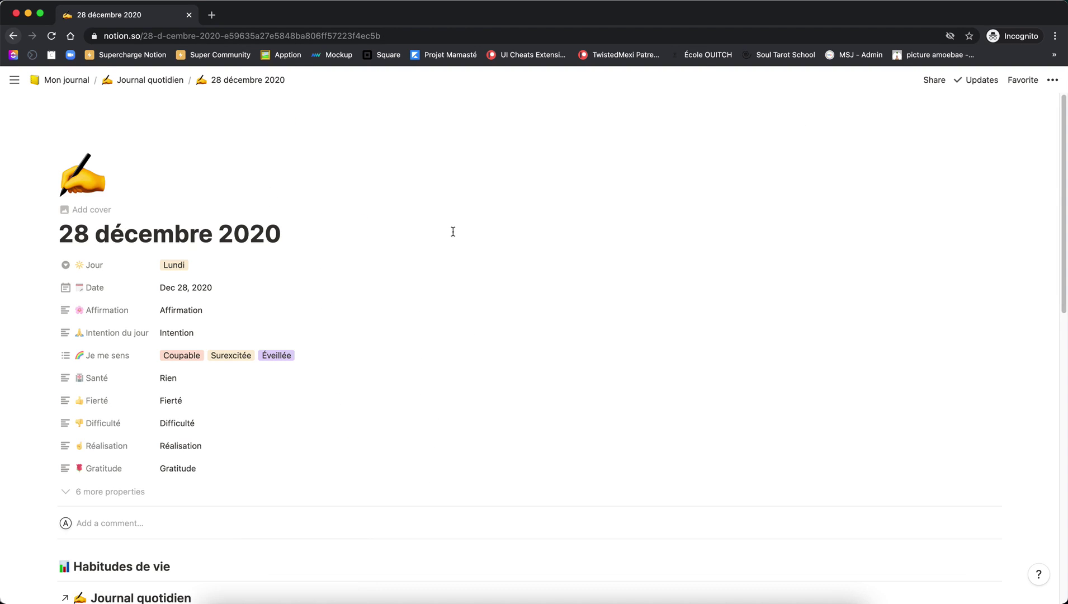
pyautogui.scroll(-7, 389, 275)
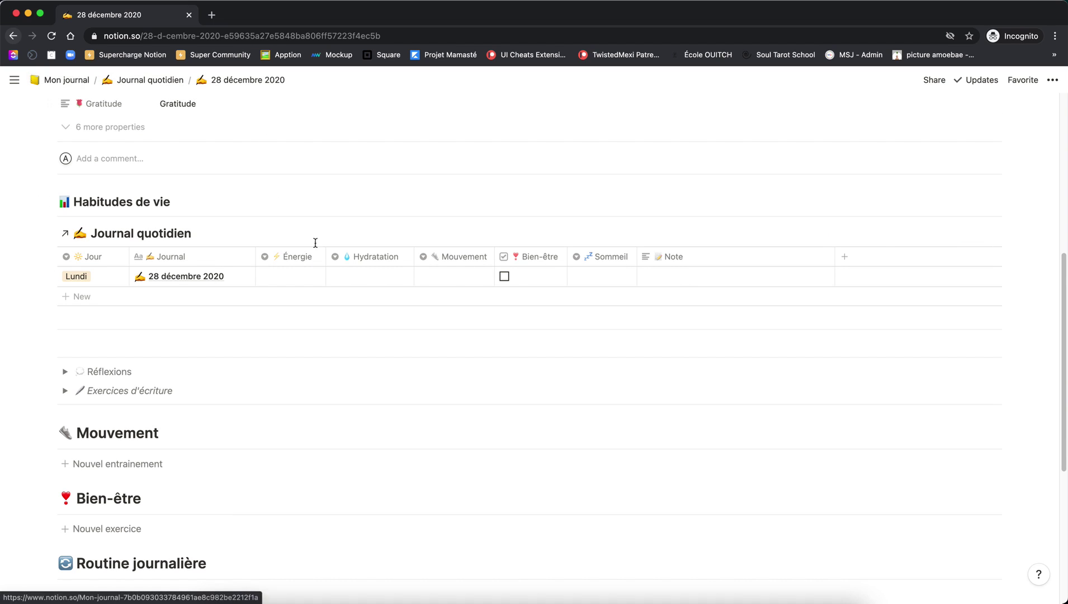
pyautogui.click(297, 279)
pyautogui.click(322, 333)
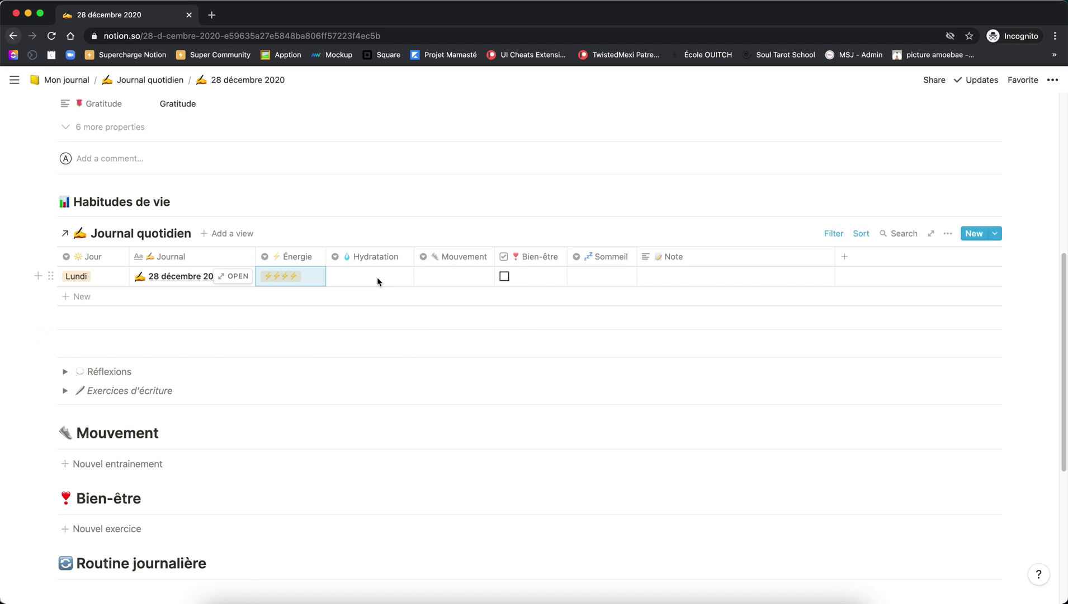
pyautogui.click(377, 281)
pyautogui.click(408, 348)
# - In the Habitudes de vie table, set Mouvement to 2h, tick Bien-être and set Sommeil to 7h for 28 décembre 2020
pyautogui.click(455, 277)
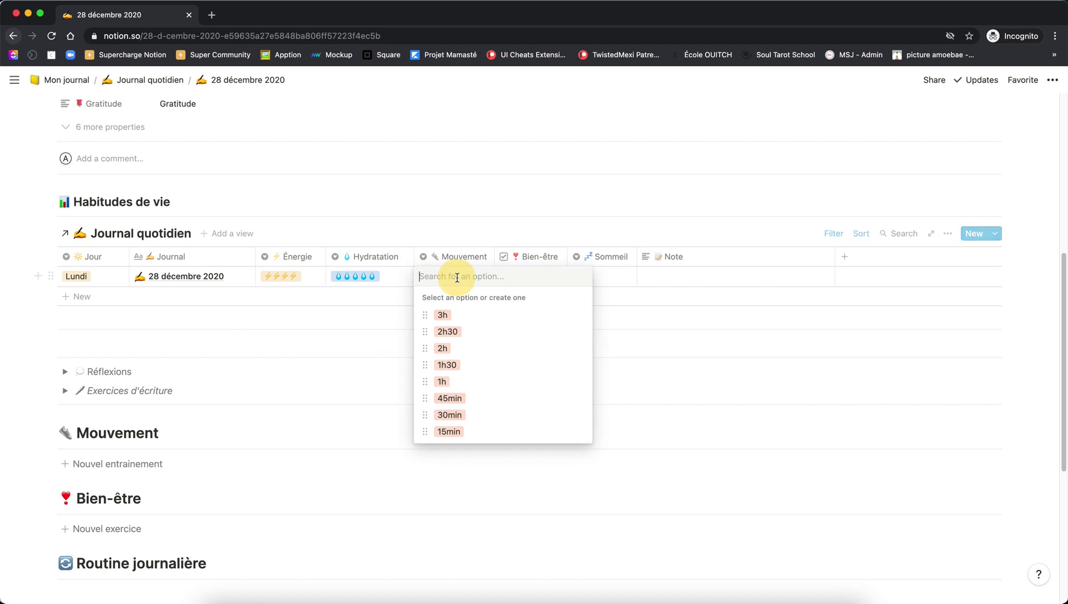
pyautogui.click(460, 350)
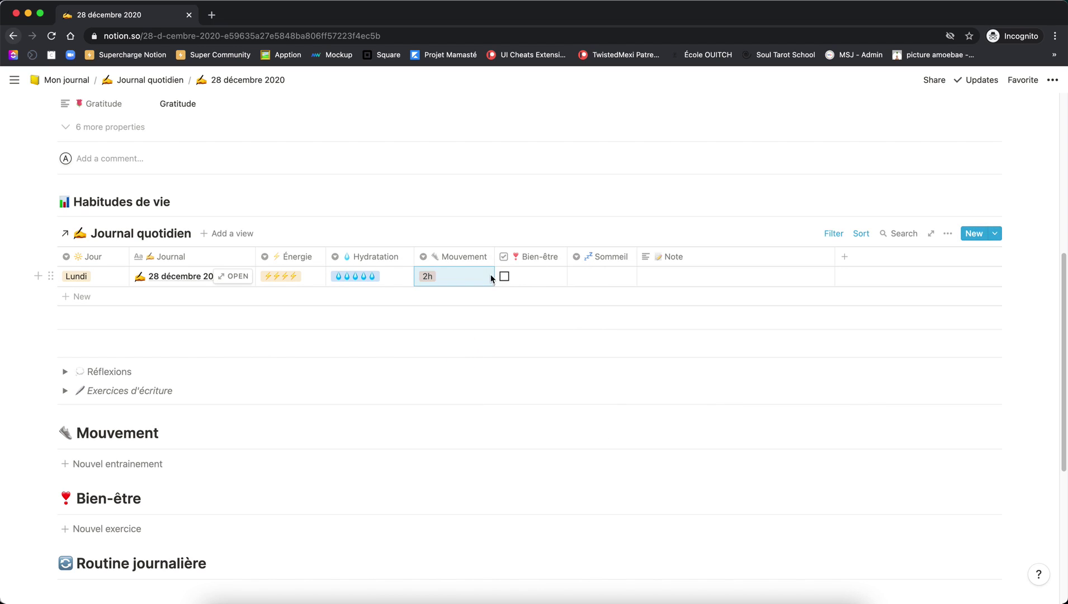
pyautogui.click(504, 277)
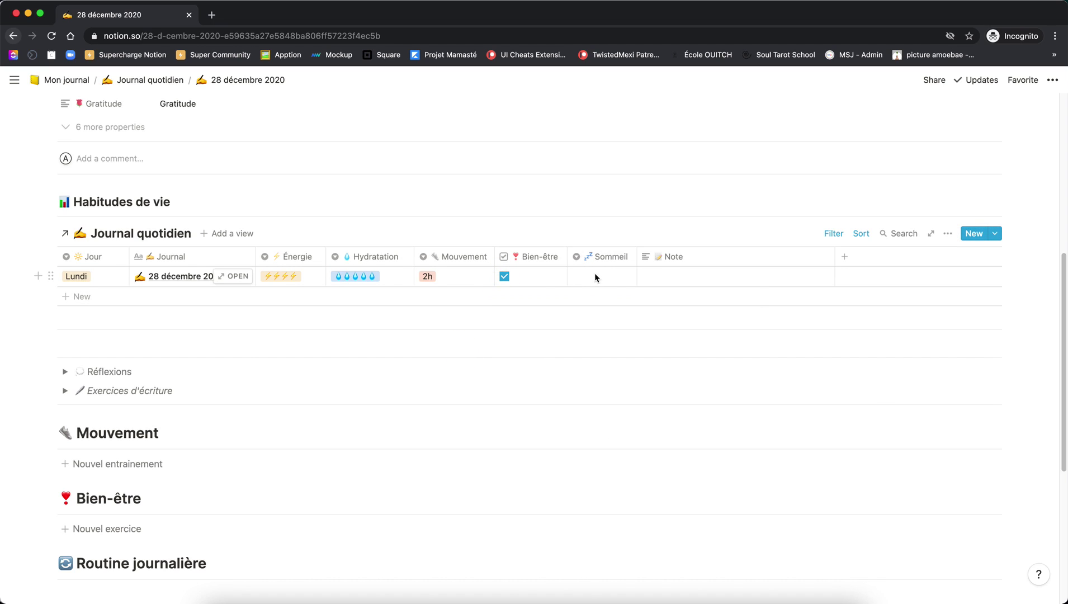
pyautogui.click(597, 277)
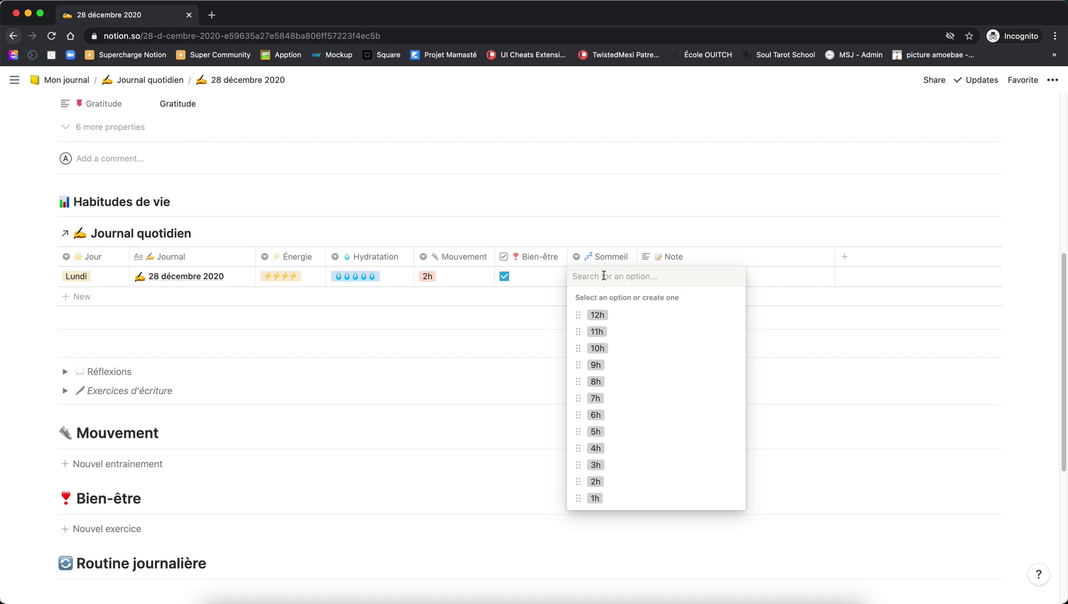
pyautogui.click(642, 402)
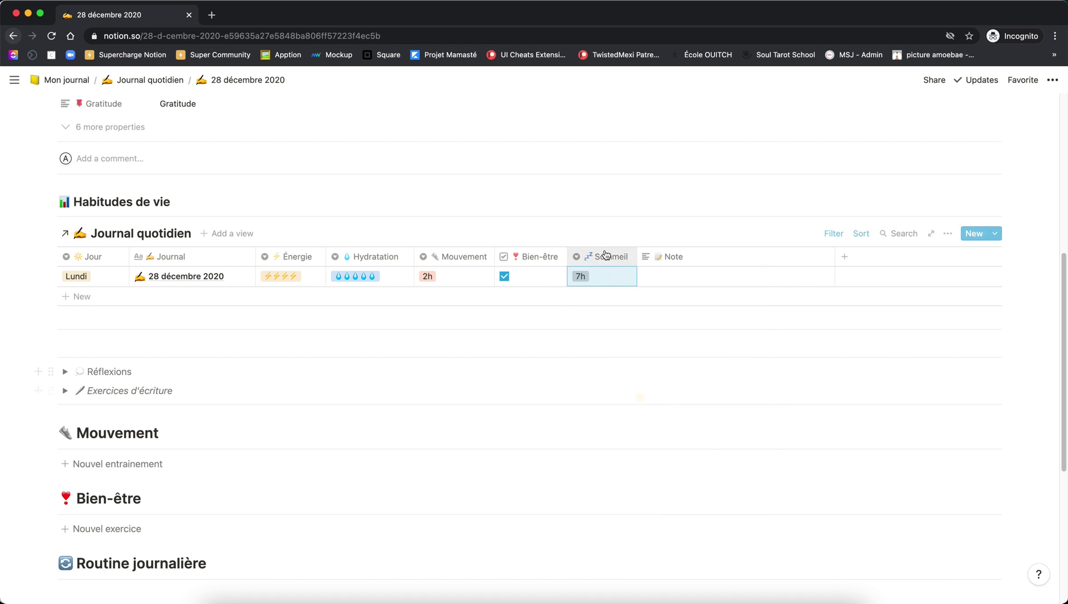
# - Enter "Prendre une note" in the Note column of the 28 décembre 2020 row
pyautogui.click(667, 282)
pyautogui.write('Prendre une no')
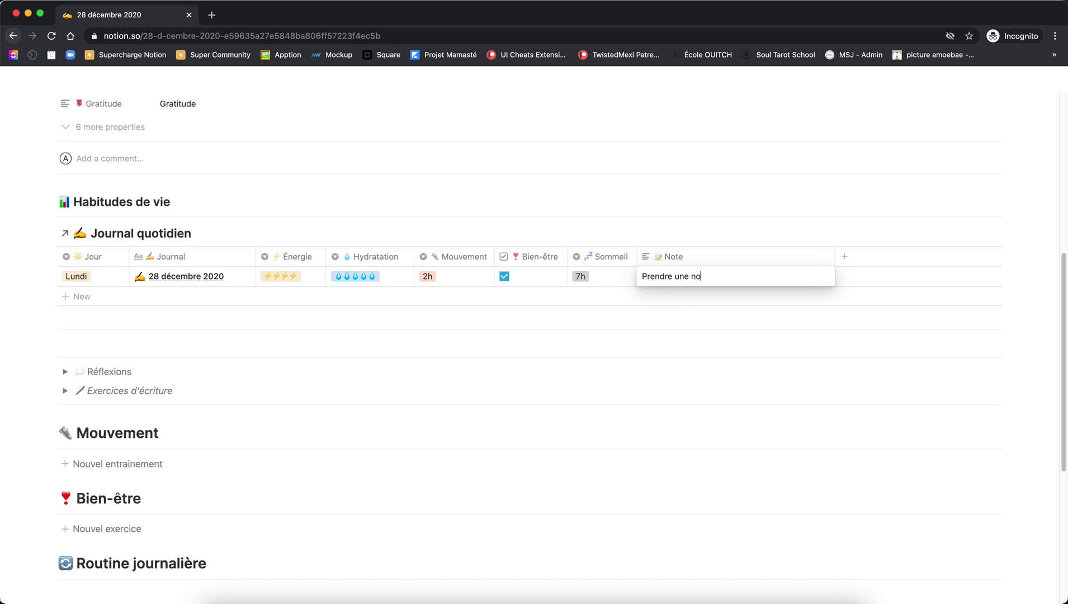
pyautogui.write('te')
pyautogui.press('Escape')
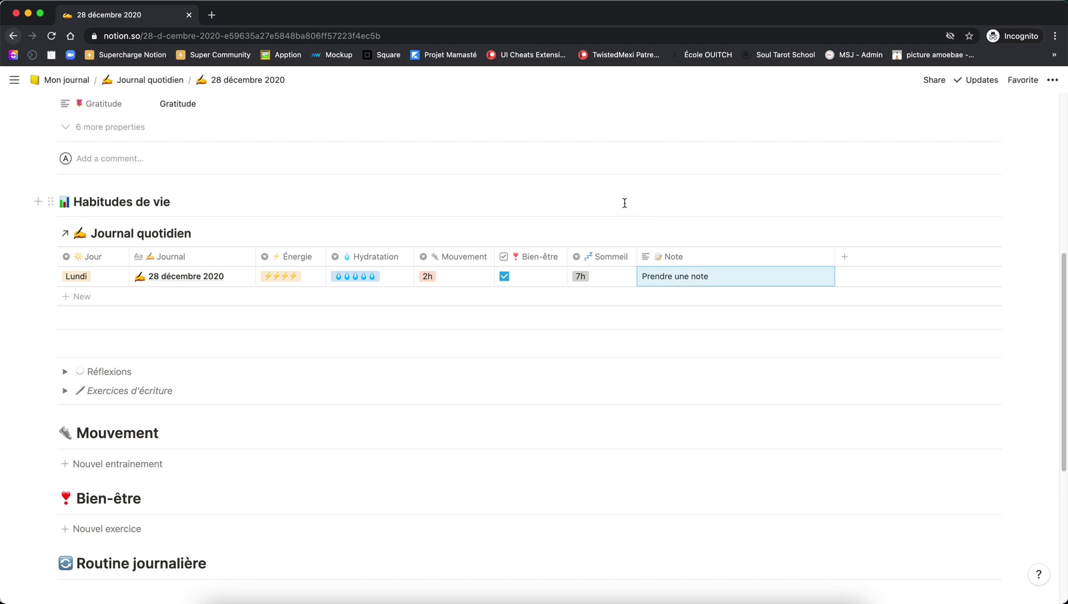
# - Expand the Réflexions toggle and insert the Bilan de l'année template
pyautogui.scroll(-1, 625, 203)
pyautogui.scroll(-2, 624, 203)
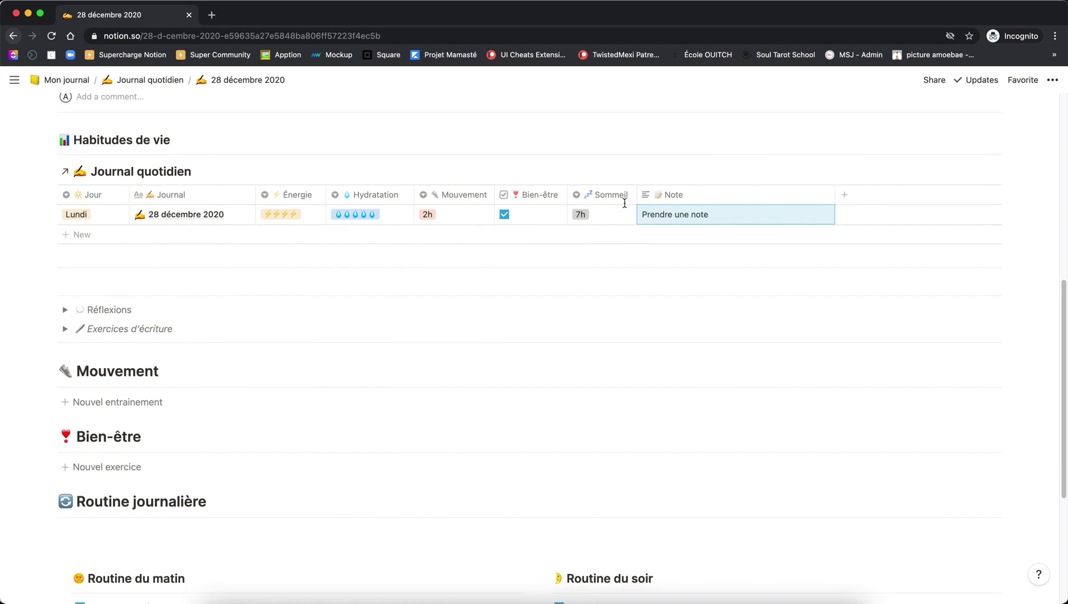
pyautogui.click(62, 304)
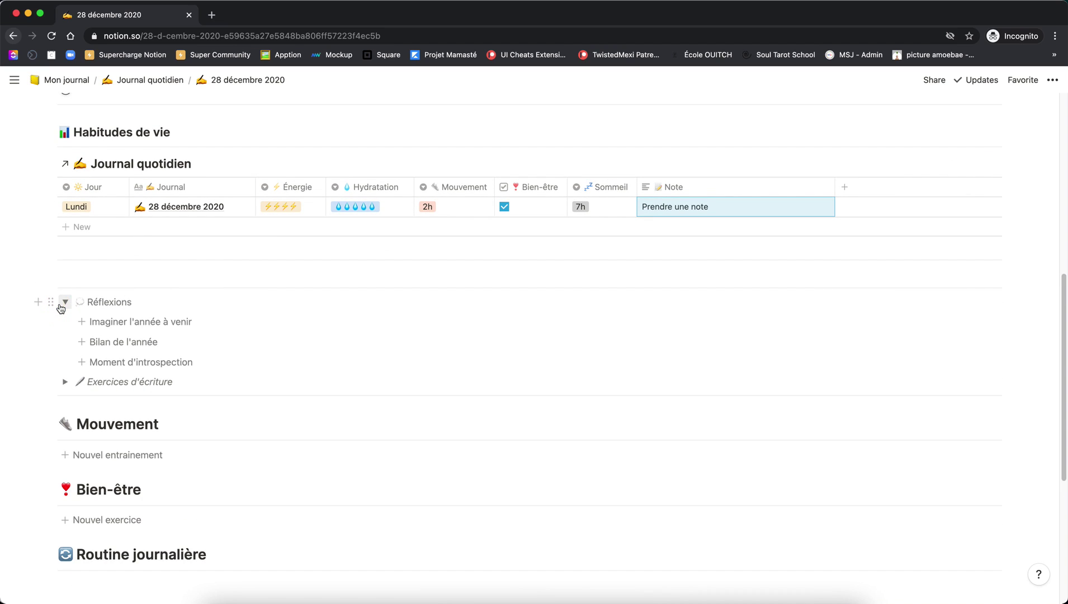
pyautogui.click(161, 343)
pyautogui.scroll(-1, 317, 311)
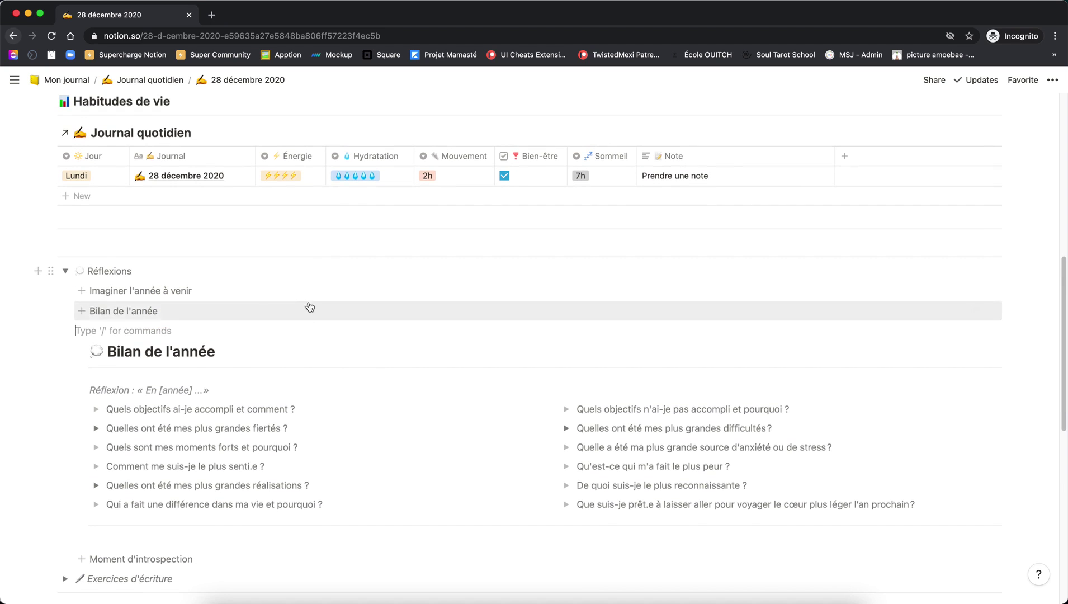
pyautogui.click(153, 353)
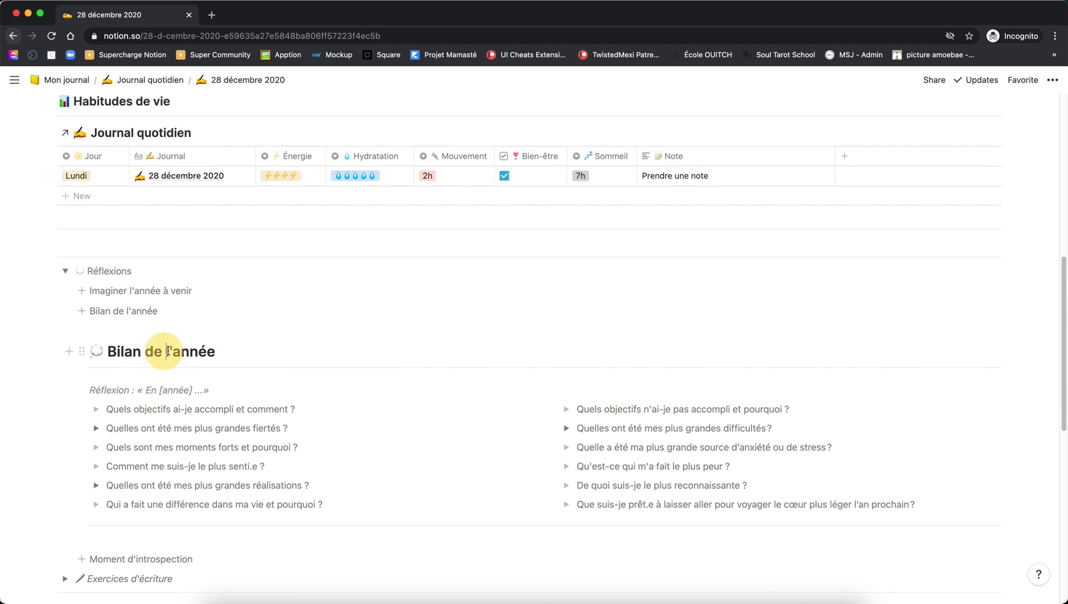
# - Answer "Quels objectifs ai-je accompli et comment ?" with "Réponse ici" inside its toggle and collapse it
pyautogui.scroll(-2, 242, 340)
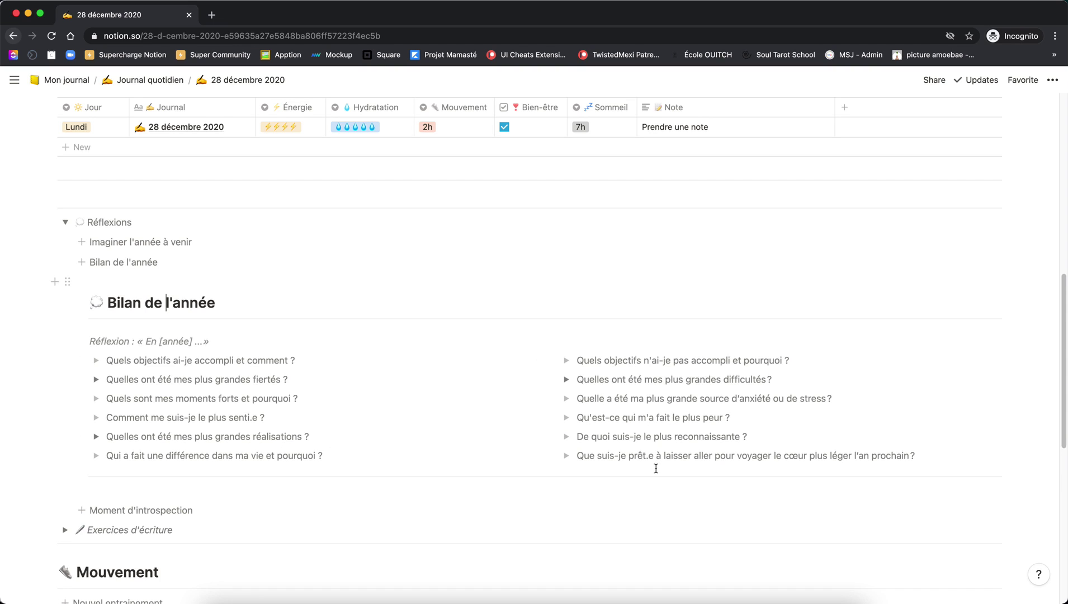
pyautogui.scroll(-2, 660, 447)
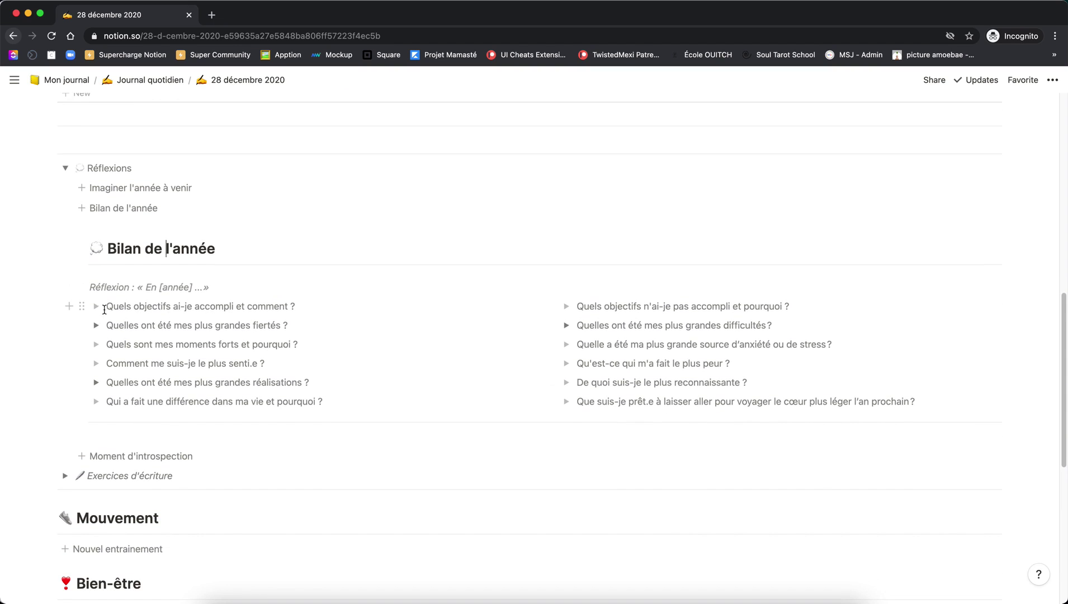
pyautogui.click(96, 308)
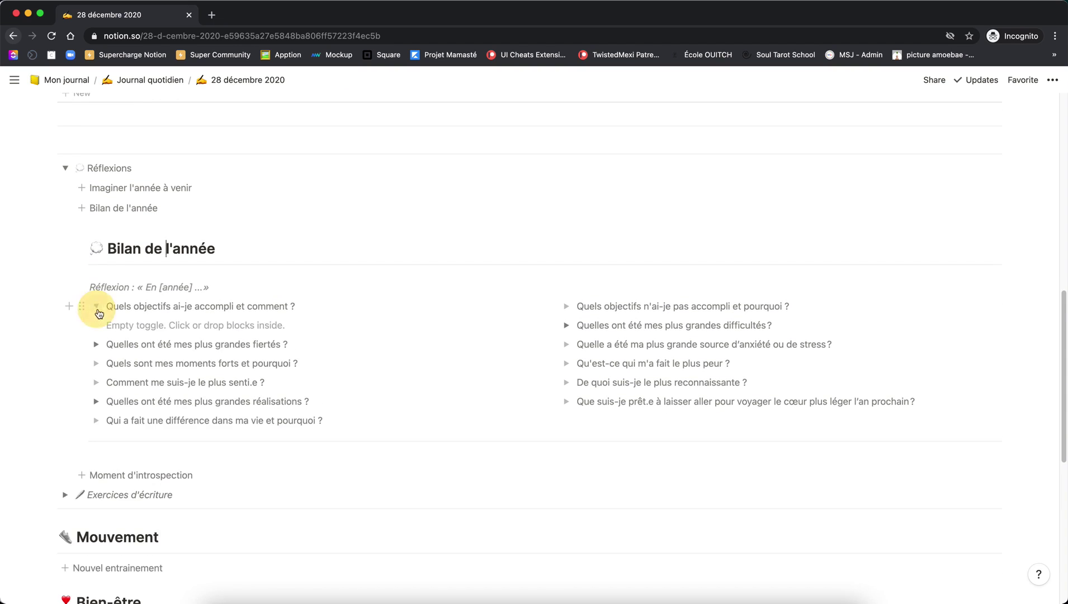
pyautogui.click(170, 326)
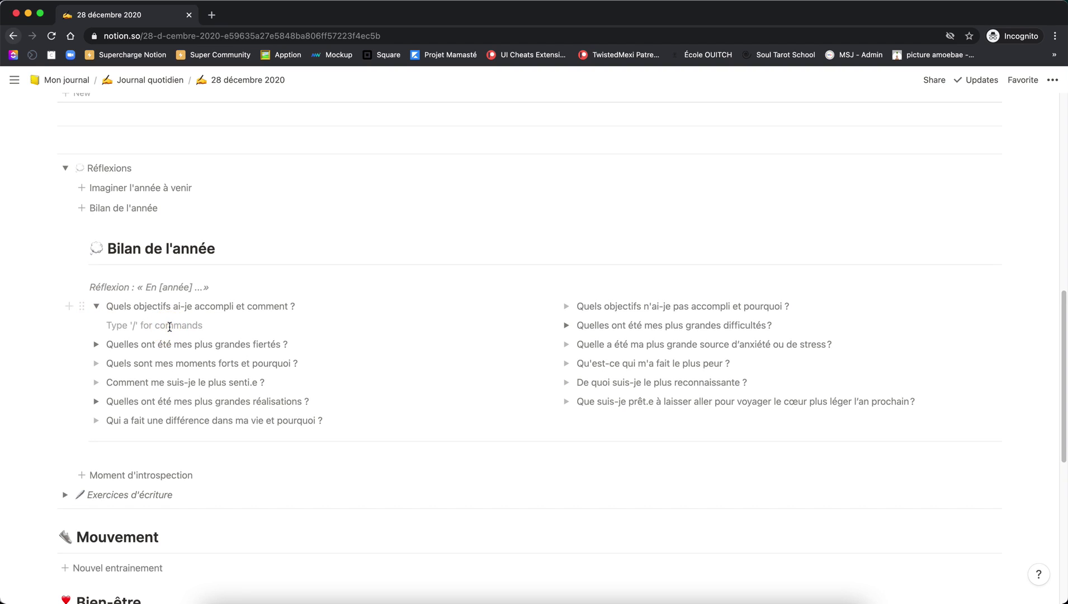
pyautogui.write('Rép')
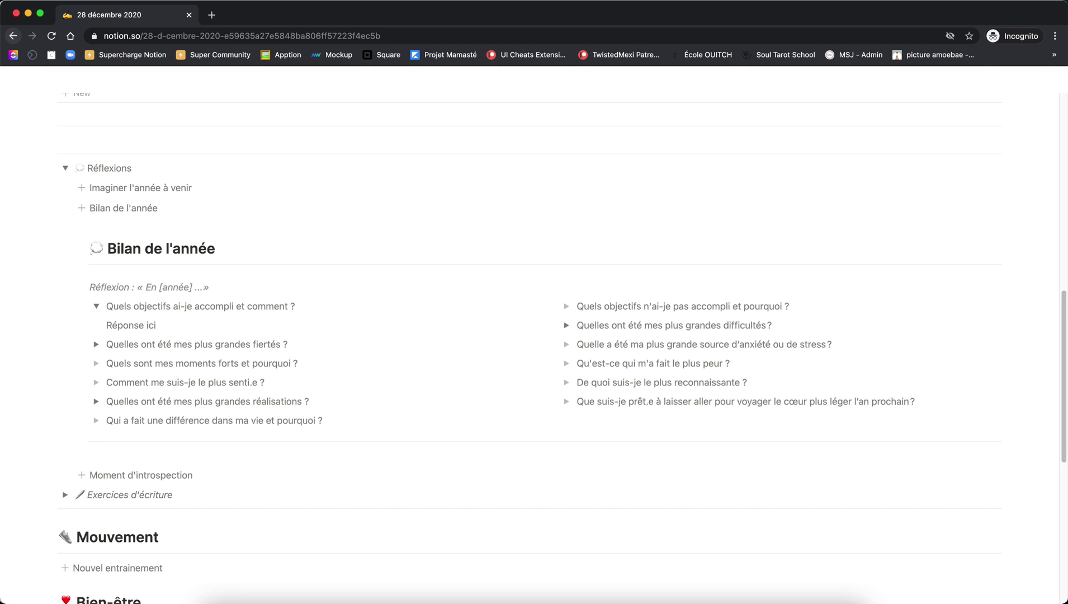
pyautogui.write('onse ici')
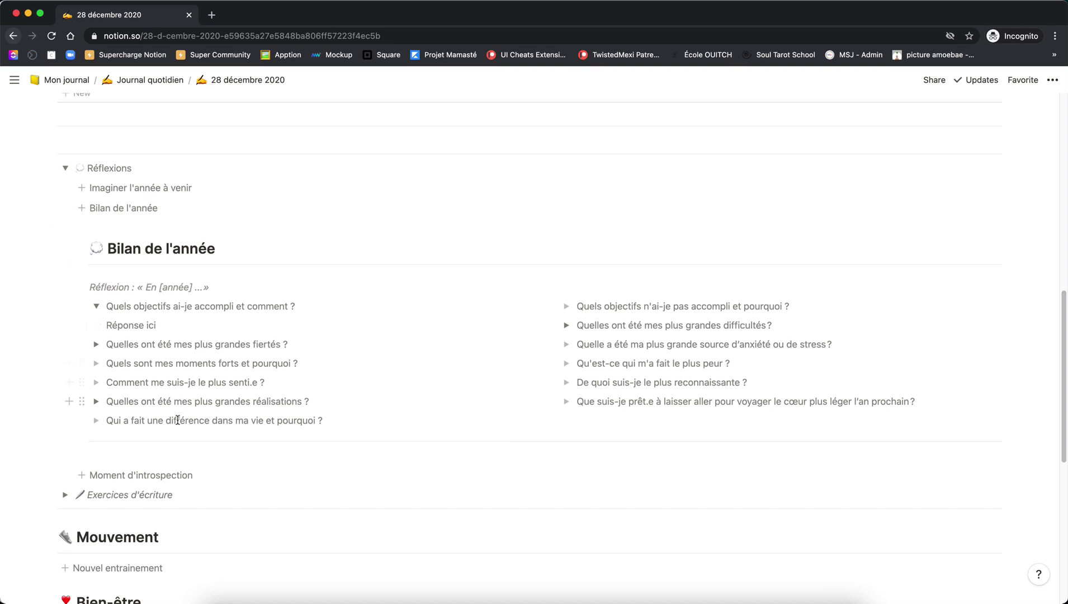
pyautogui.click(96, 308)
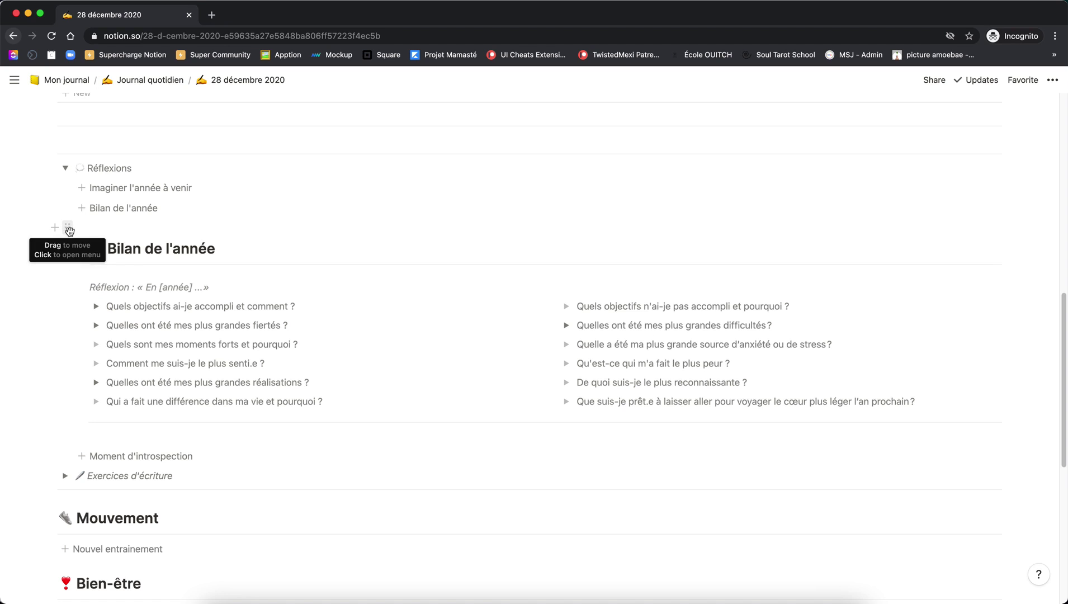
# - Move the Bilan de l'année block out of Réflexions to just above the Mouvement section, and collapse the Réflexions toggle
pyautogui.moveTo(69, 229); pyautogui.dragTo(119, 498)
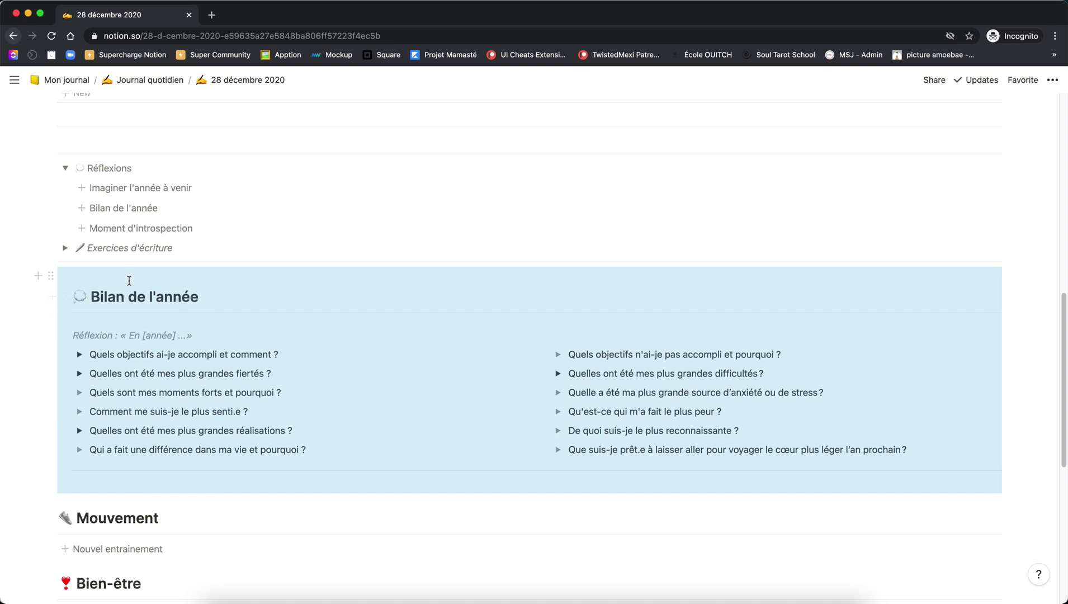
pyautogui.click(140, 302)
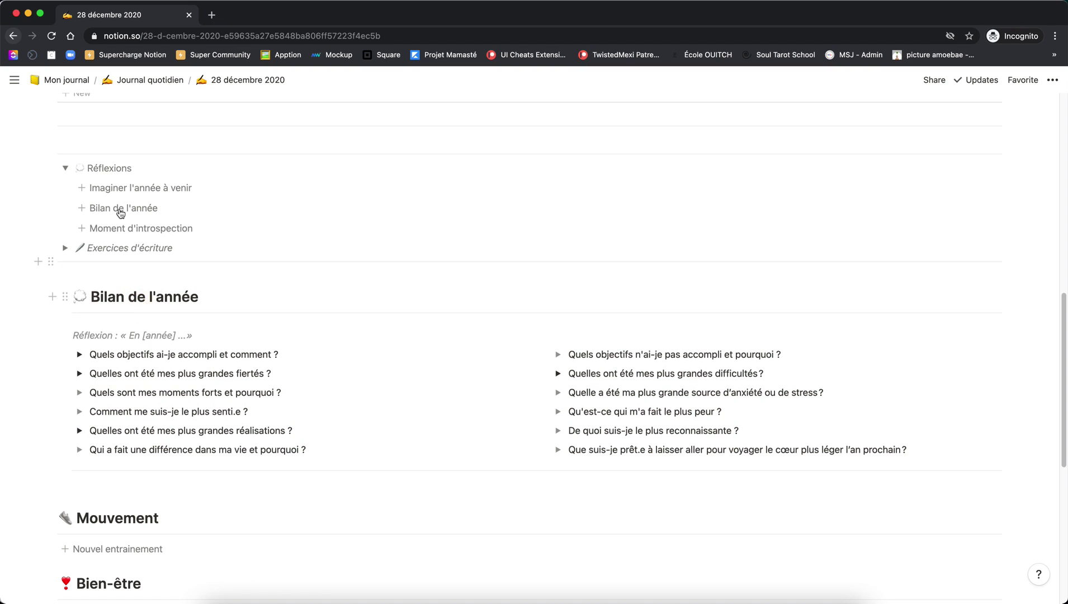
pyautogui.click(66, 169)
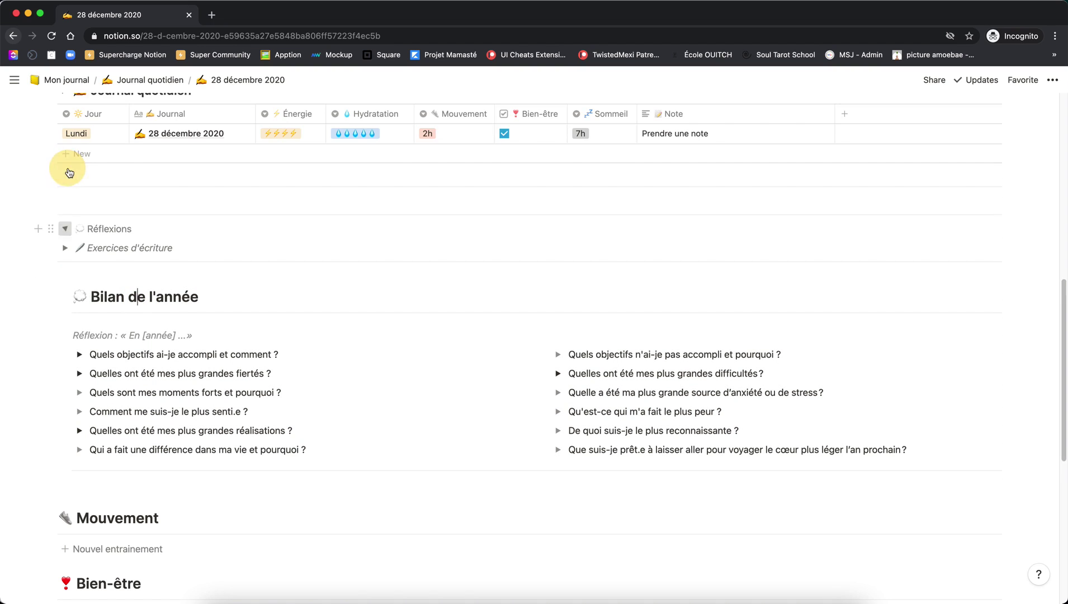
# - Add a new training block in the Mouvement section and name it "Yoga pendant 45 minutes"
pyautogui.scroll(-3, 228, 175)
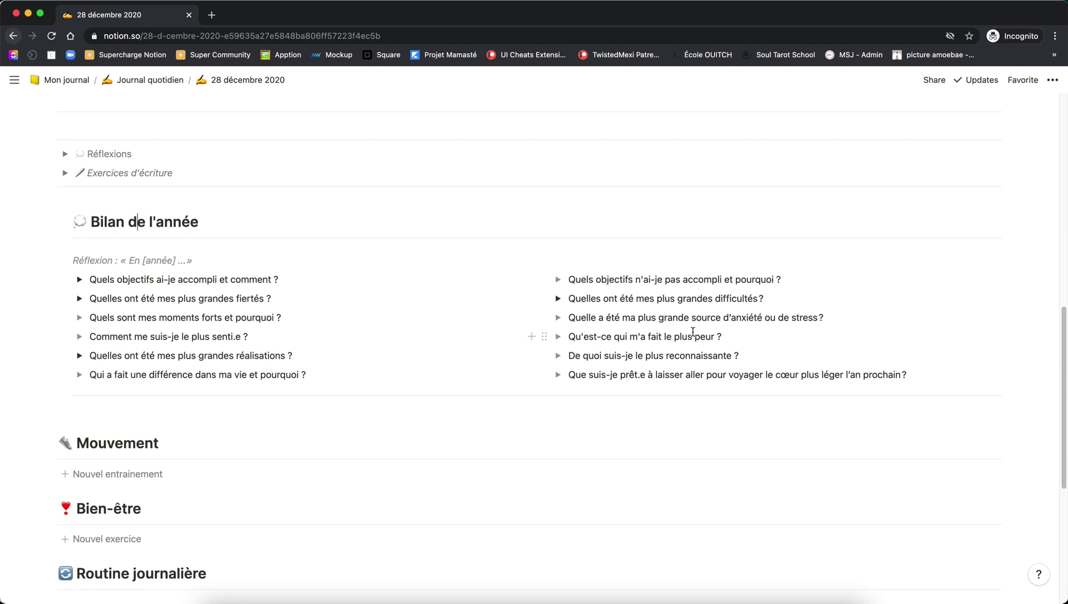
pyautogui.scroll(-5, 577, 273)
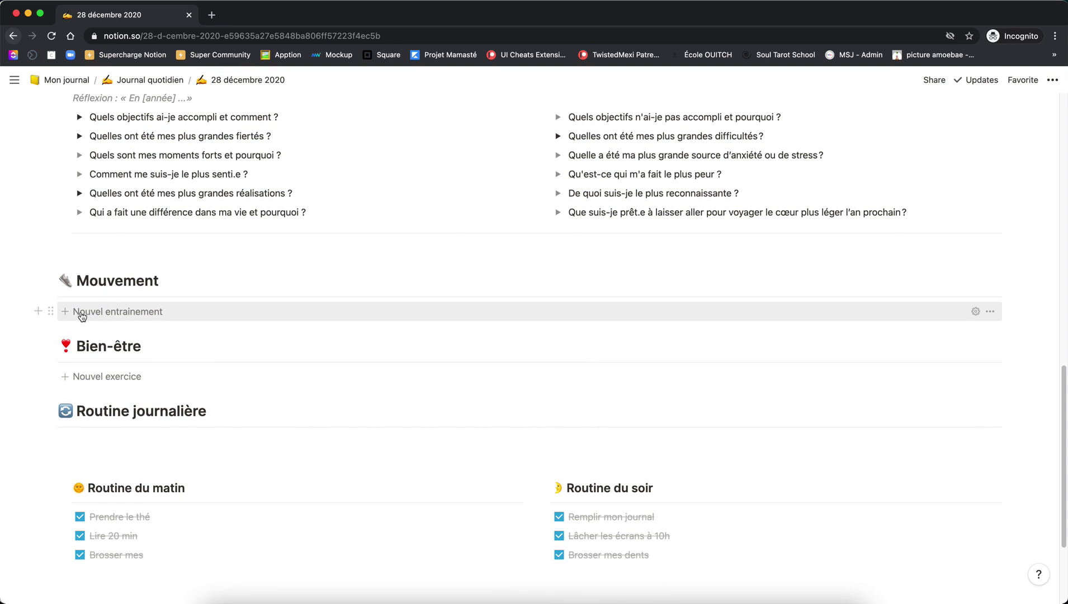
pyautogui.click(150, 313)
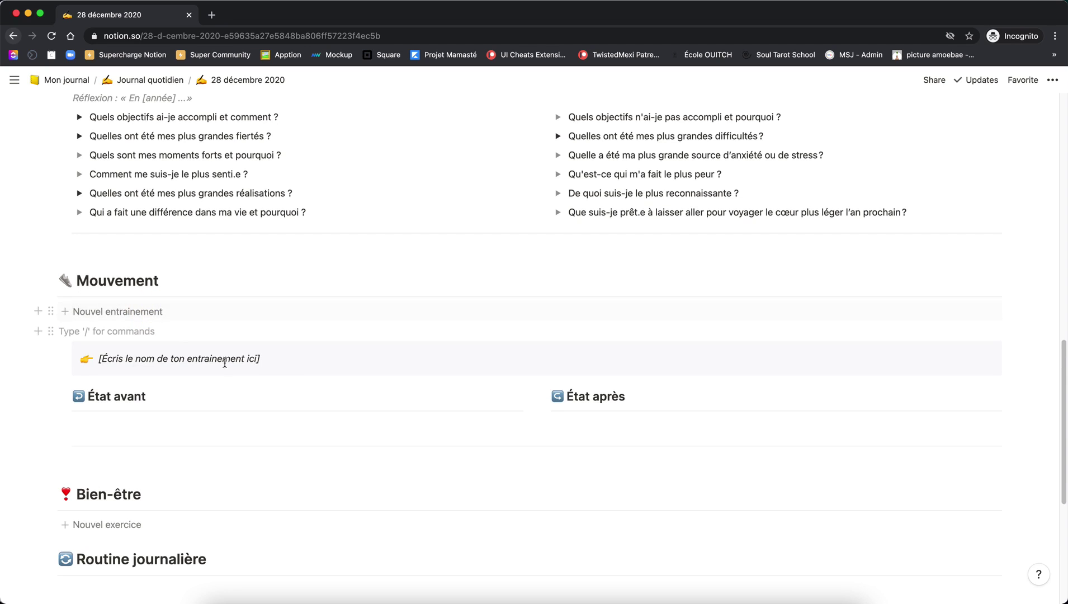
pyautogui.moveTo(283, 353); pyautogui.dragTo(100, 357)
pyautogui.write('Yo')
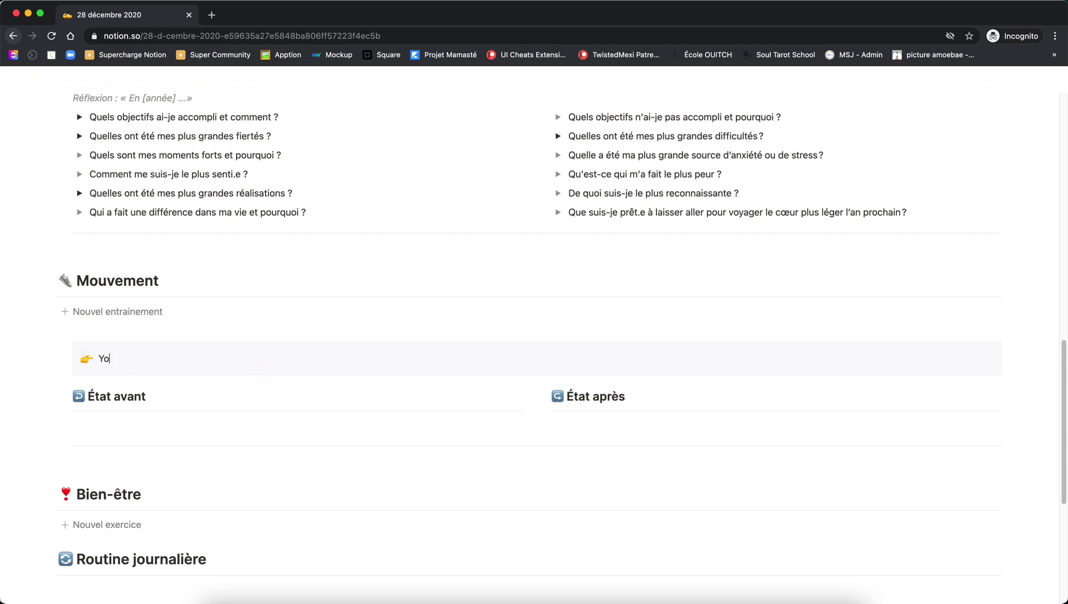
pyautogui.write('ga pendant 45 minutes')
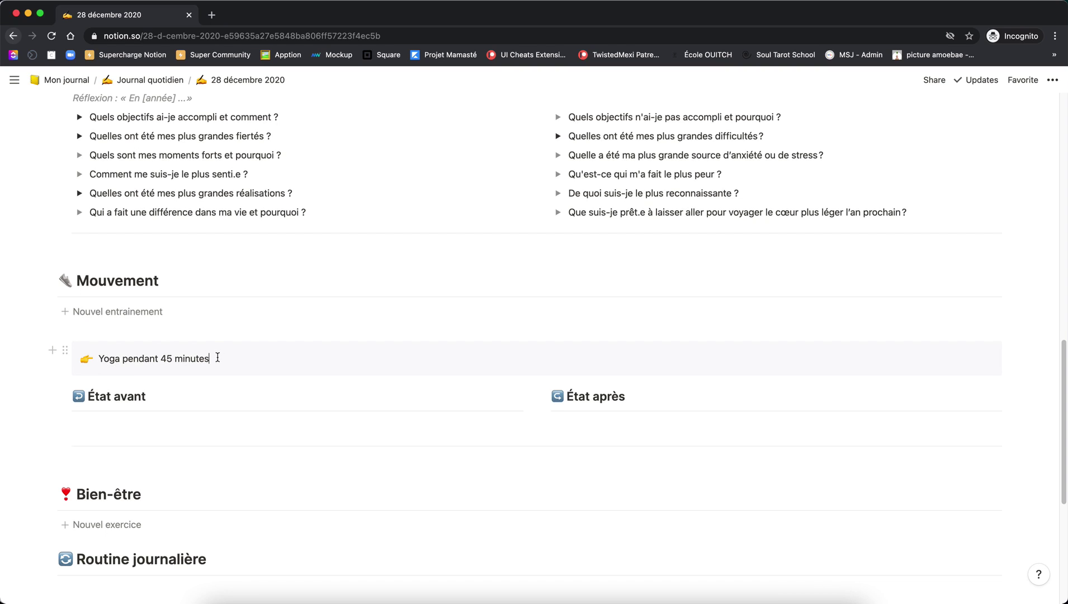
# - Write "Réponse ici" under both État avant and État après of the yoga training
pyautogui.scroll(-4, 218, 357)
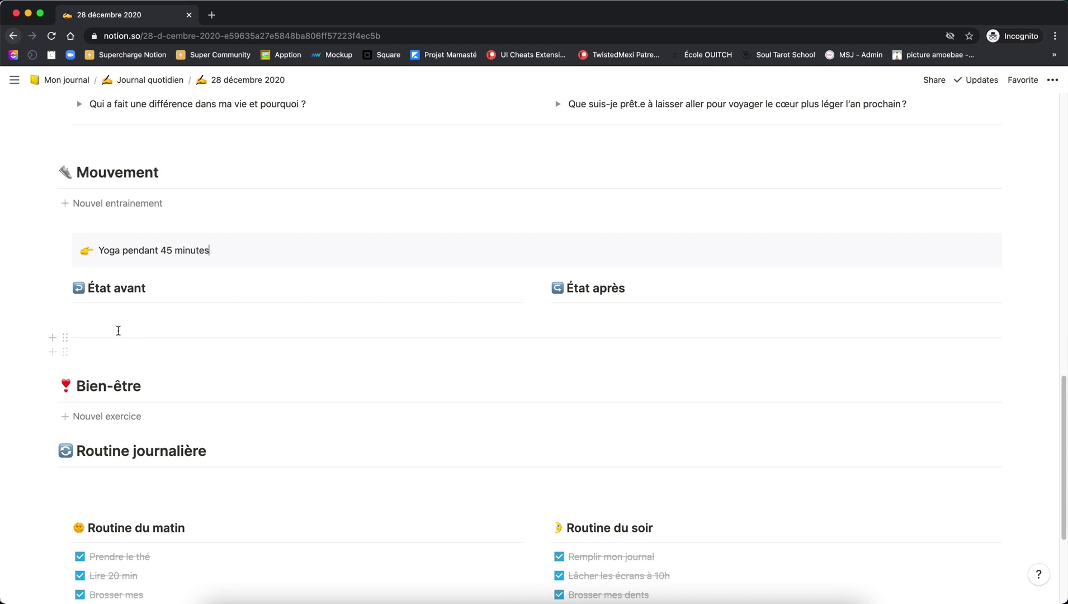
pyautogui.click(113, 317)
pyautogui.write('Réponse ici')
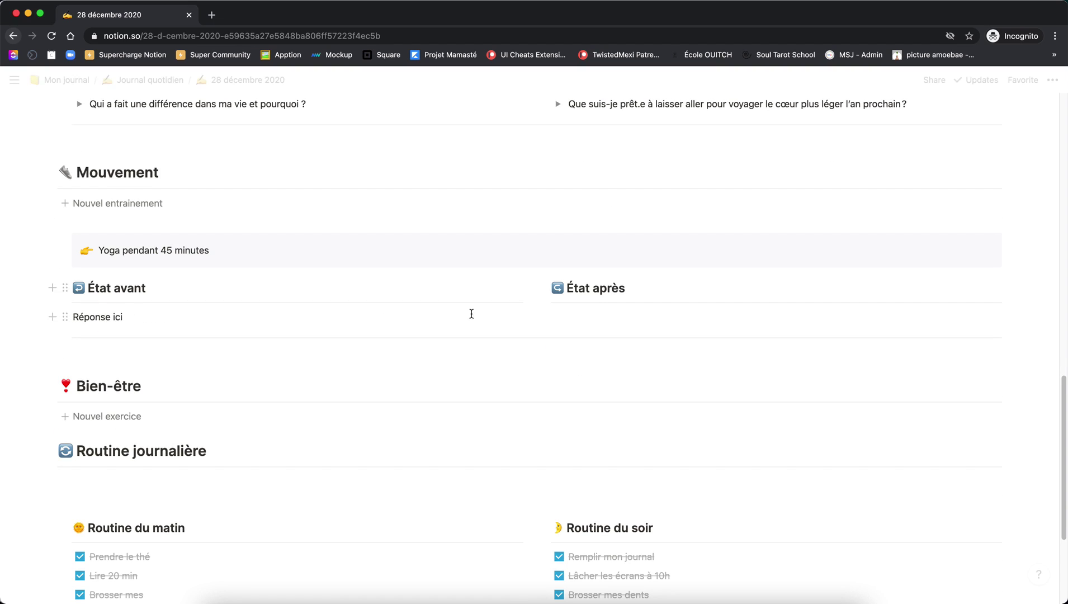
pyautogui.click(567, 317)
pyautogui.write('Réponse ici')
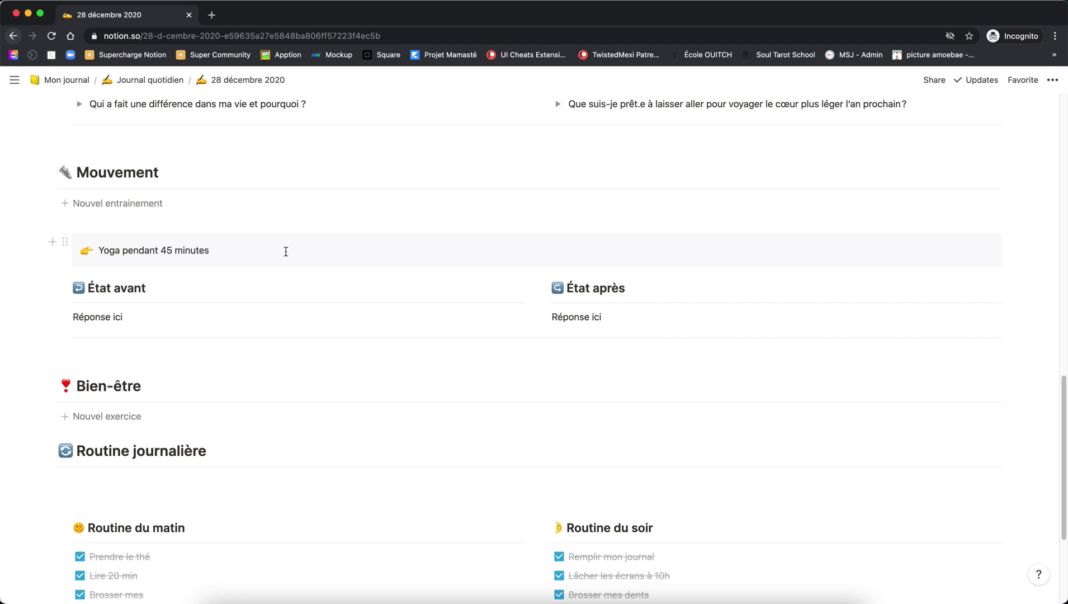
pyautogui.click(308, 254)
# - Add a new exercise block in the Bien-être section and name it "Méditation de 30 minutes"
pyautogui.scroll(-2, 200, 311)
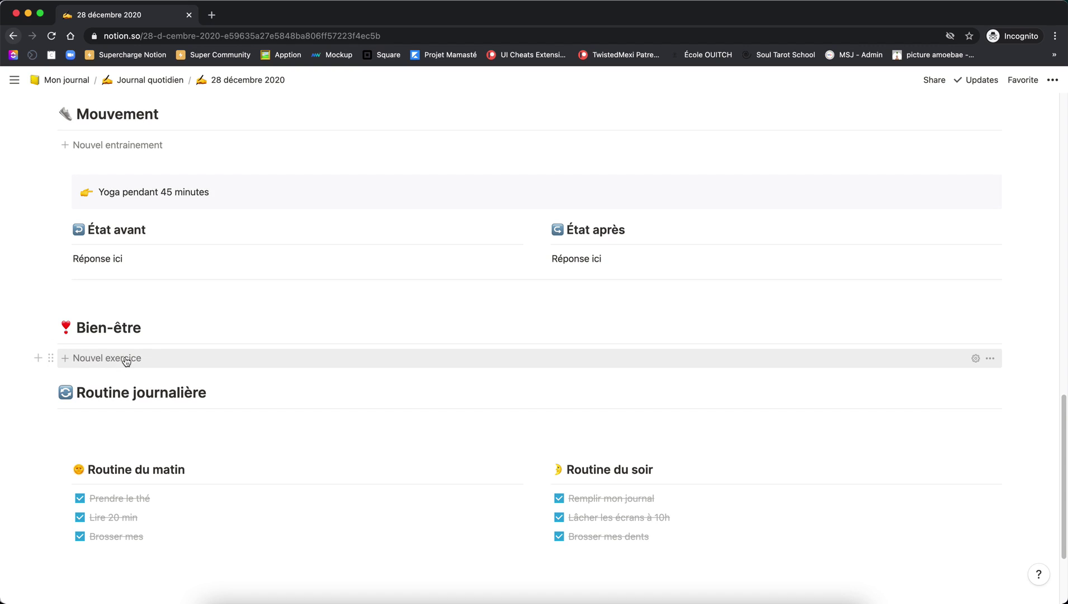
pyautogui.click(124, 360)
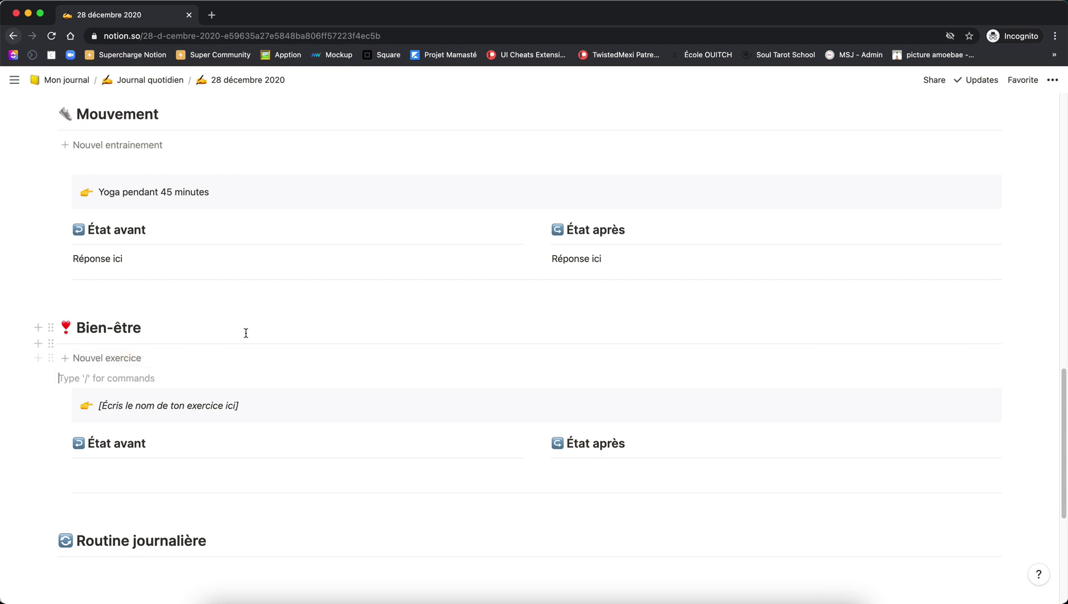
pyautogui.moveTo(242, 405); pyautogui.dragTo(95, 404)
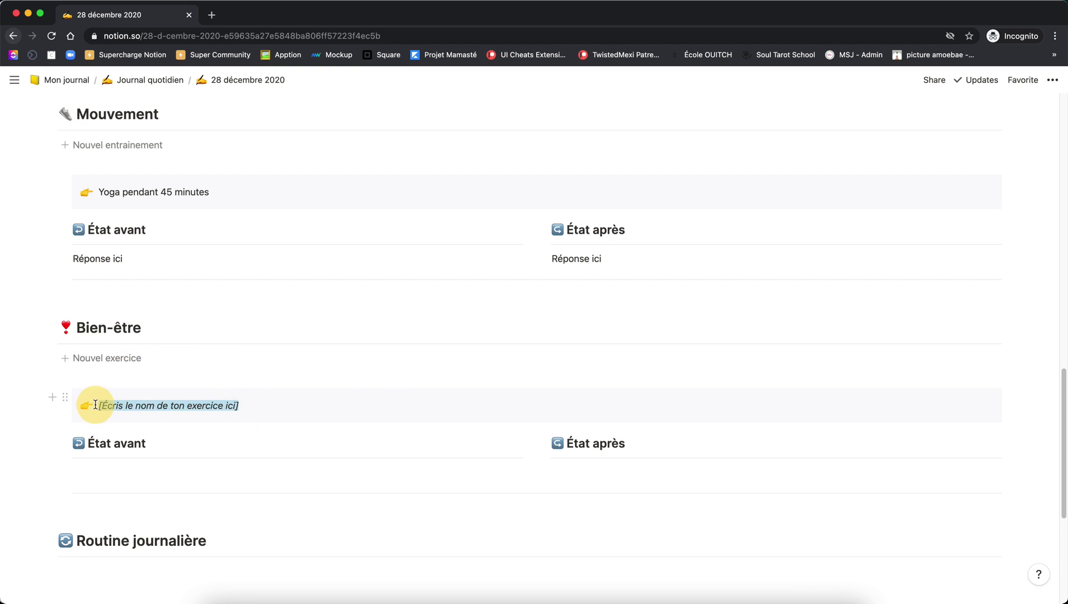
pyautogui.write('Méditation de 30 minutes')
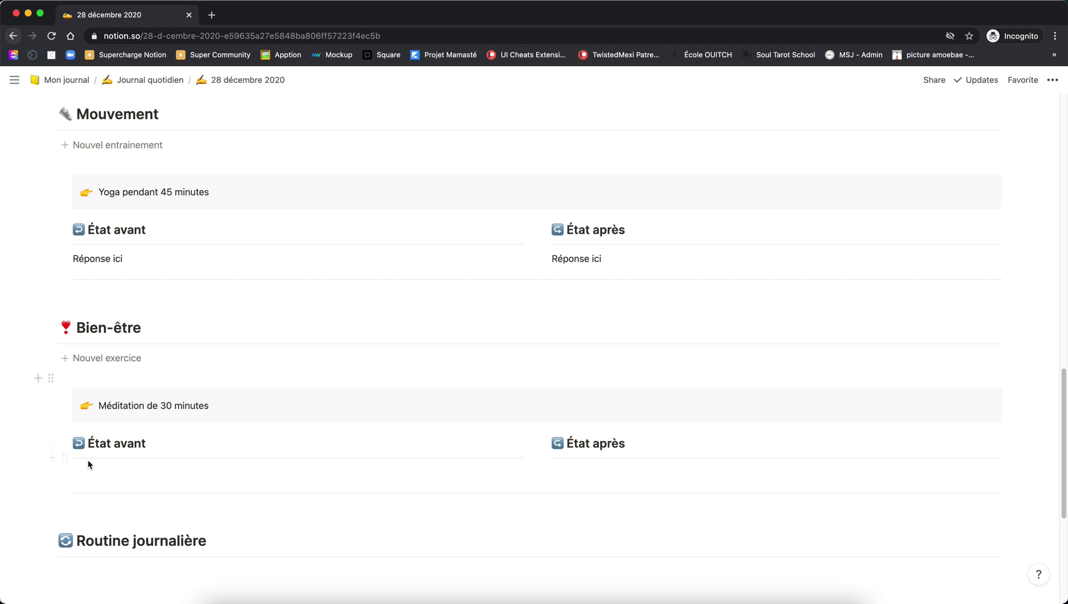
# - Copy the "Réponse ici" lines from the yoga training to État avant and État après of the meditation exercise
pyautogui.moveTo(65, 259); pyautogui.dragTo(97, 471)
pyautogui.click(574, 260)
pyautogui.moveTo(547, 259); pyautogui.dragTo(565, 470)
pyautogui.click(574, 470)
pyautogui.press('BackSpace')
pyautogui.scroll(-5, 355, 386)
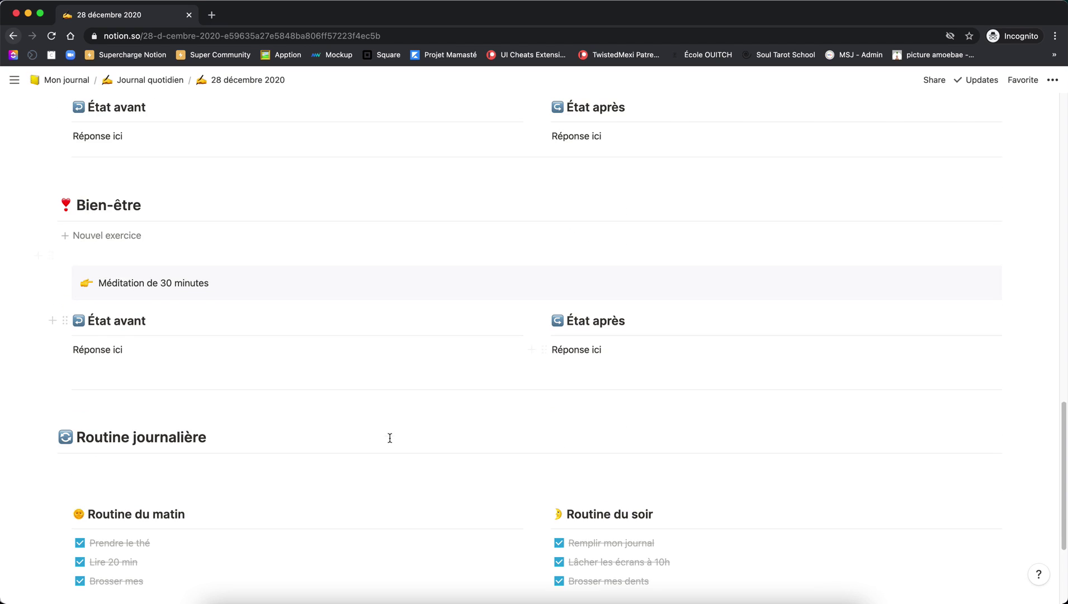
pyautogui.click(233, 354)
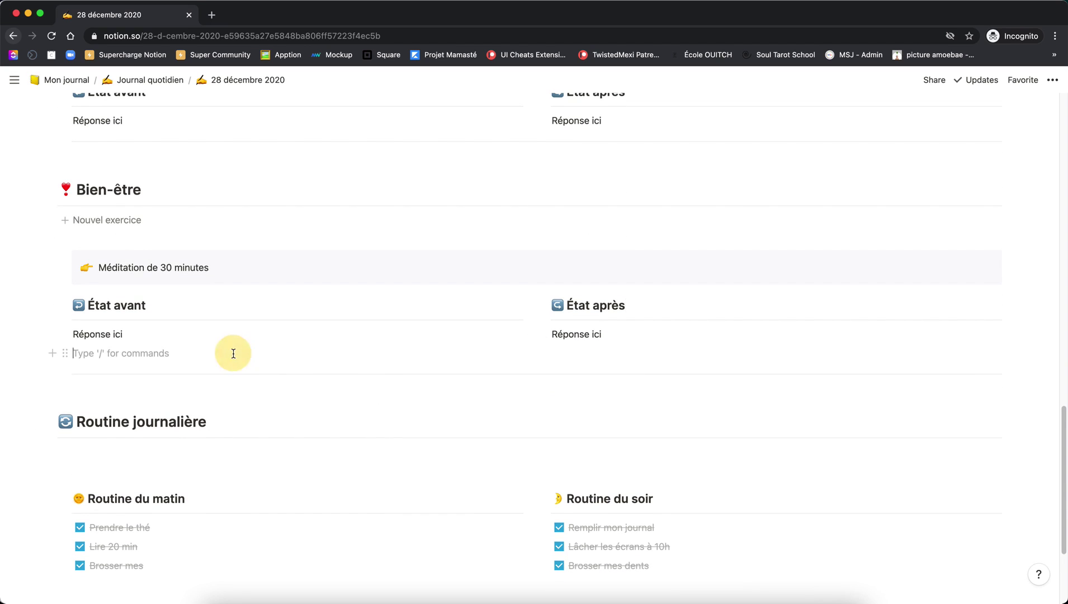
# - Remove the empty lines under the meditation's État avant answer and under the Routine journalière heading
pyautogui.press('BackSpace')
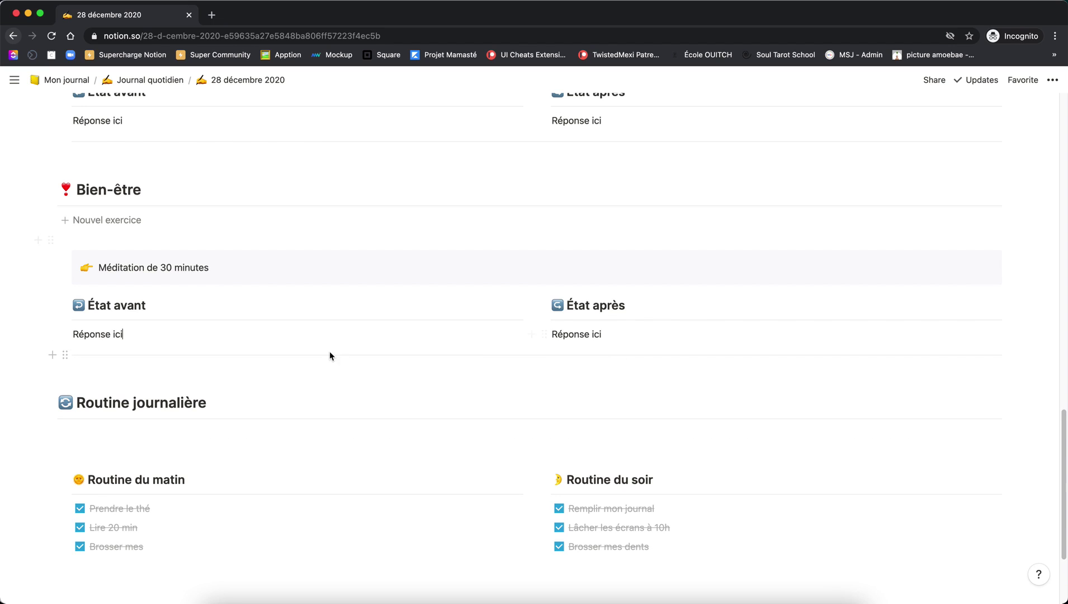
pyautogui.scroll(-1, 204, 332)
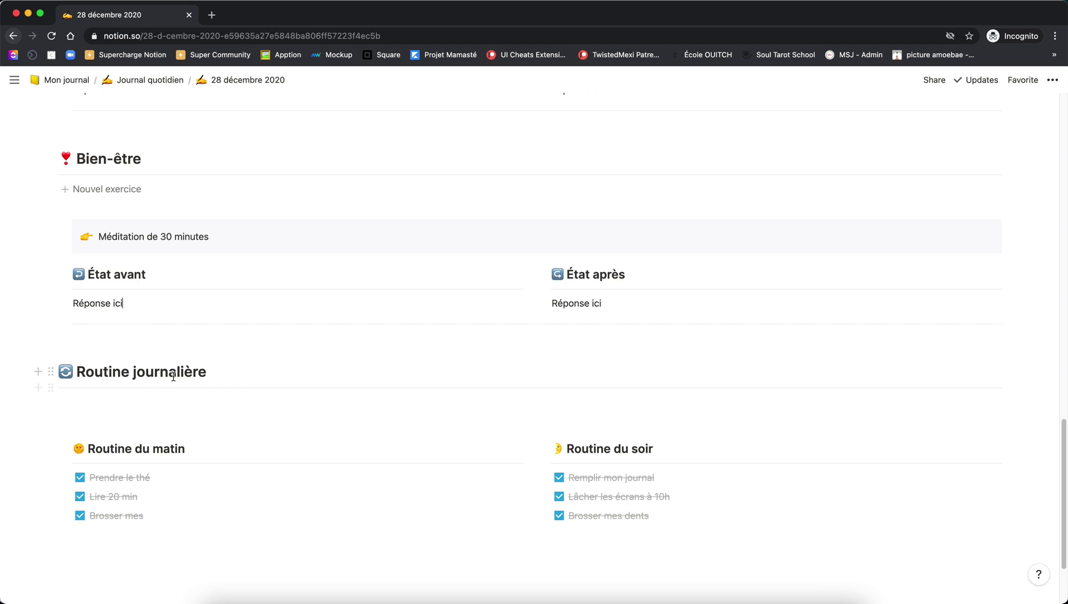
pyautogui.click(185, 403)
pyautogui.press('BackSpace')
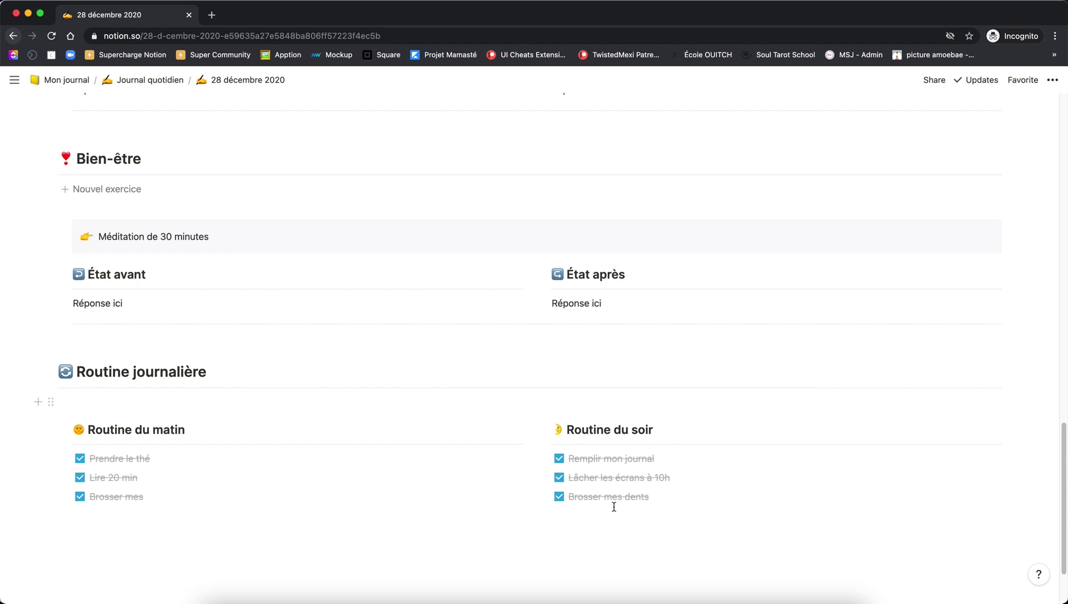
# - Expand Exercices d'écriture in the 28 décembre 2020 entry and insert a Journal de rêve block
pyautogui.scroll(20, 618, 507)
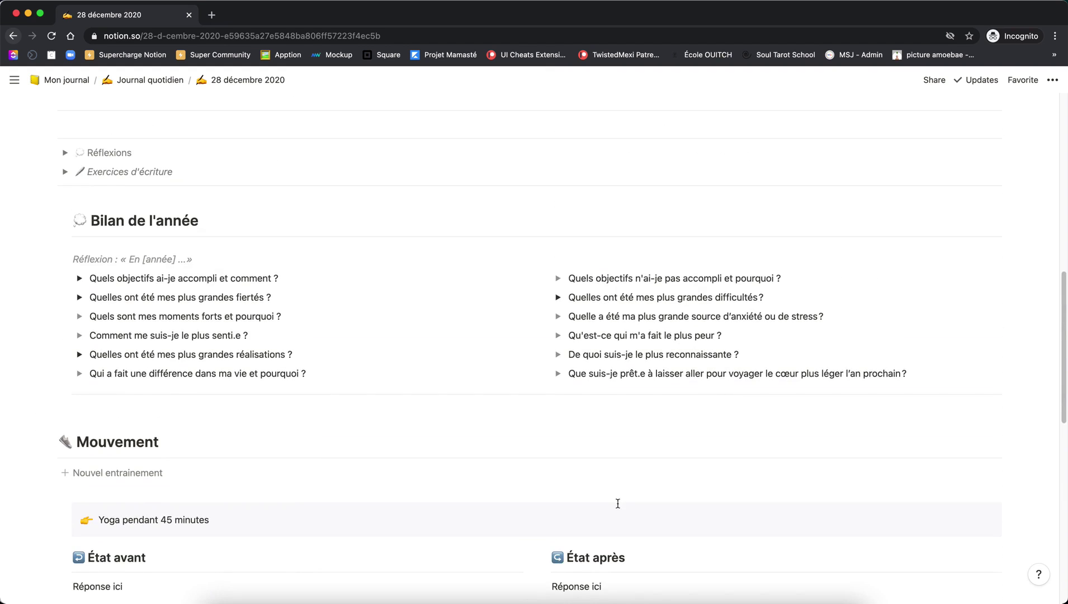
pyautogui.scroll(3, 617, 503)
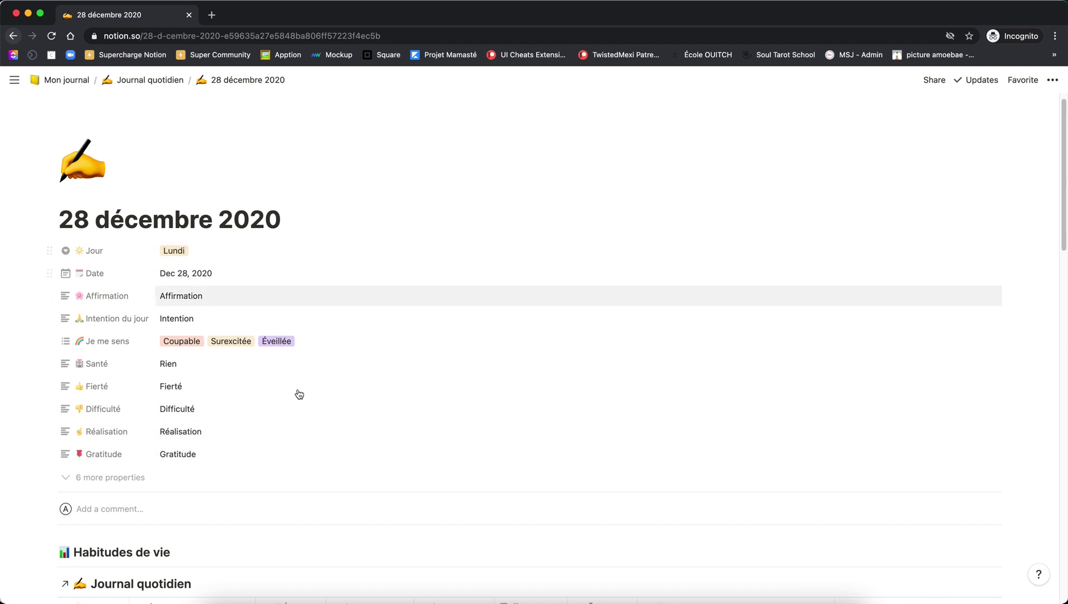
pyautogui.scroll(-5, 734, 332)
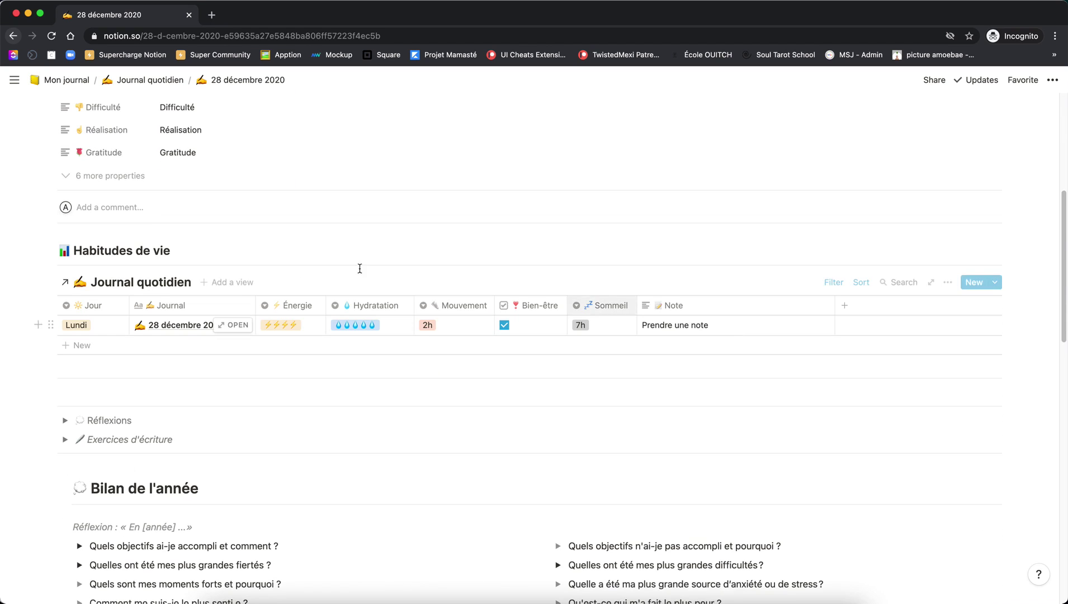
pyautogui.scroll(-4, 813, 310)
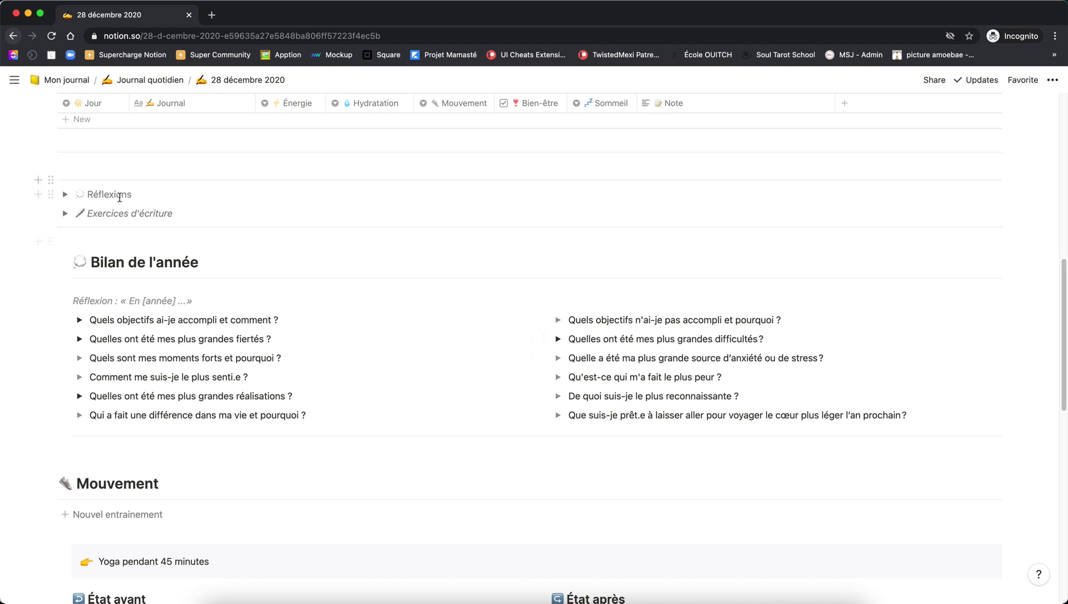
pyautogui.click(65, 213)
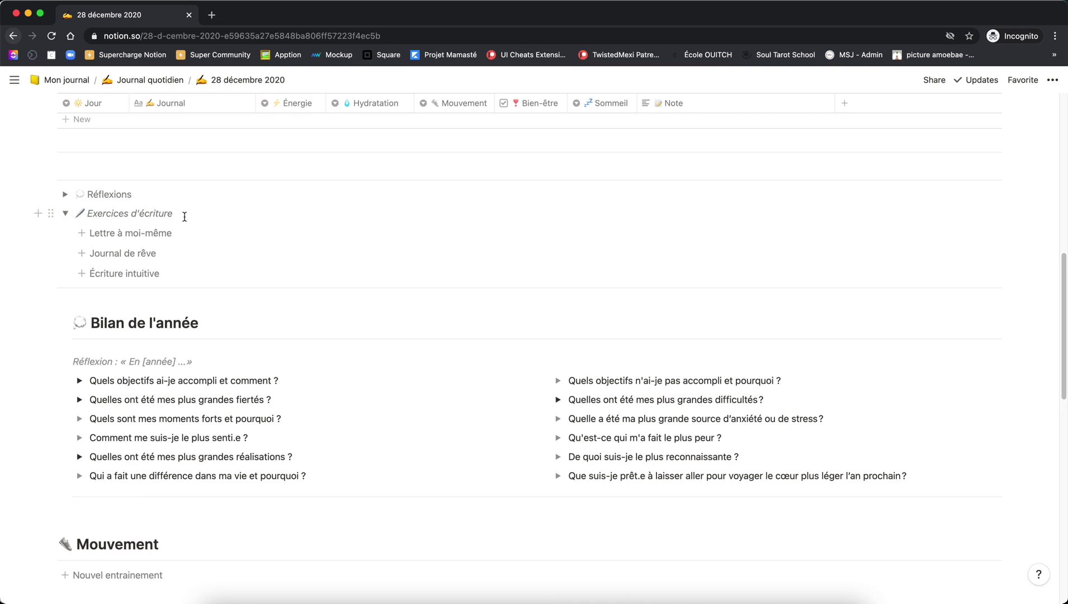
pyautogui.click(140, 253)
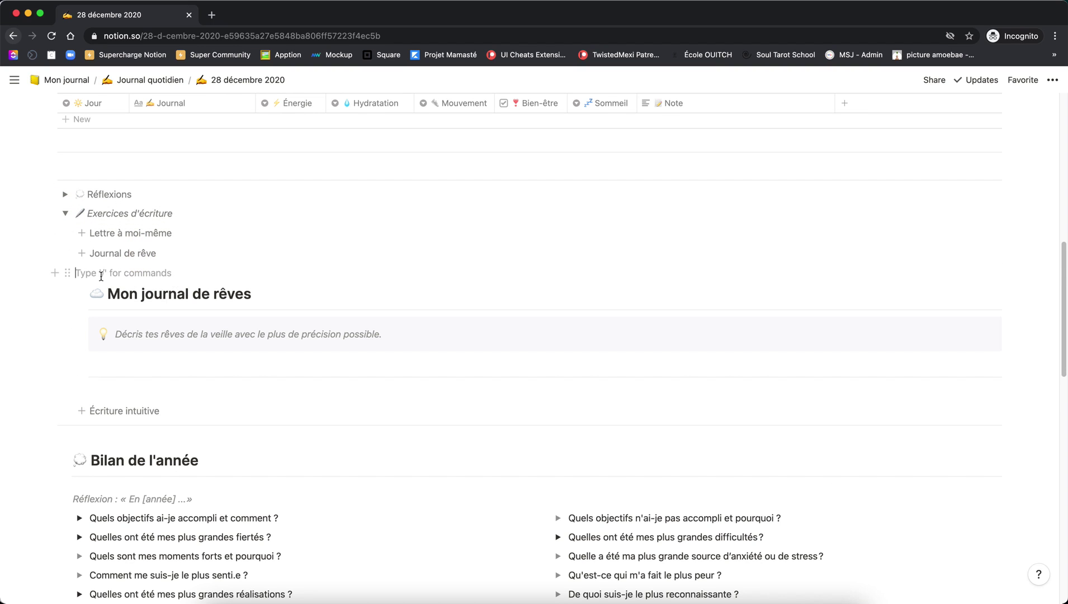
# - Move the Mon journal de rêves block out of the toggle to just above Bilan de l'année and collapse Exercices d'écriture
pyautogui.moveTo(67, 272); pyautogui.dragTo(113, 438)
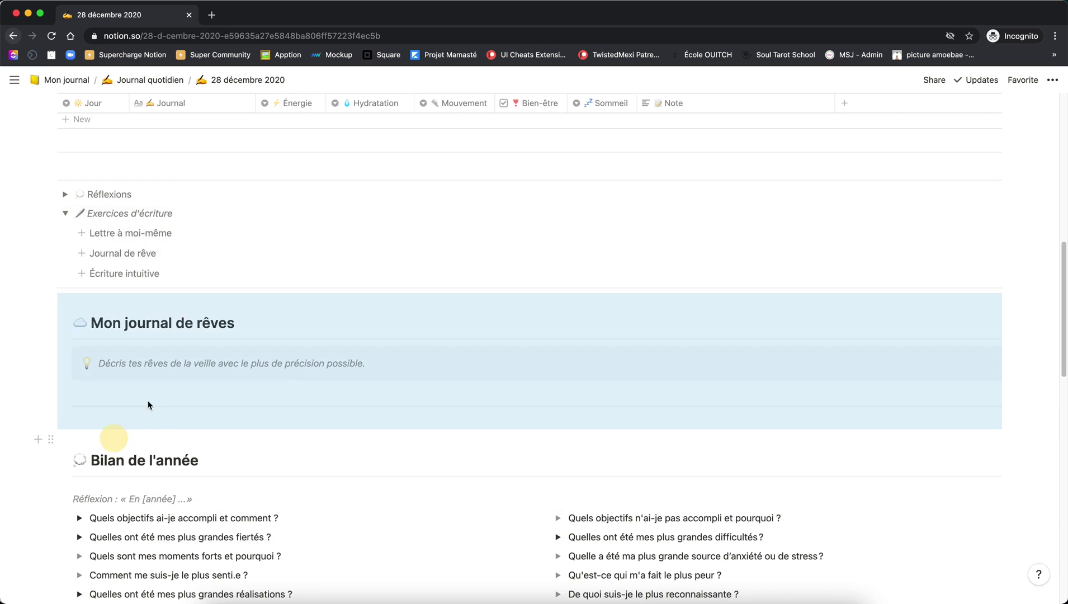
pyautogui.click(64, 213)
pyautogui.click(177, 262)
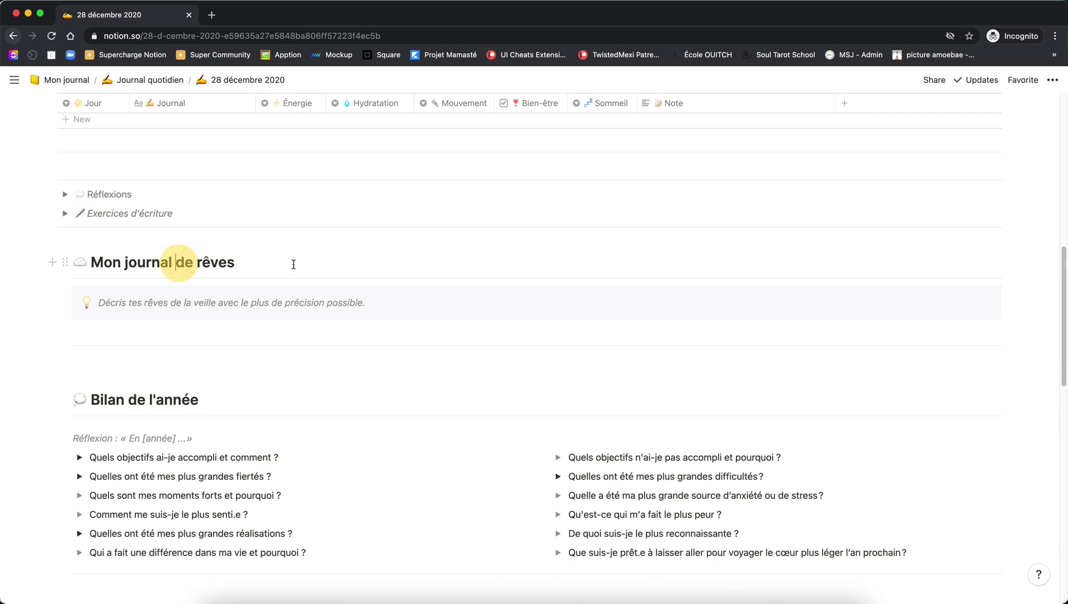
pyautogui.click(210, 330)
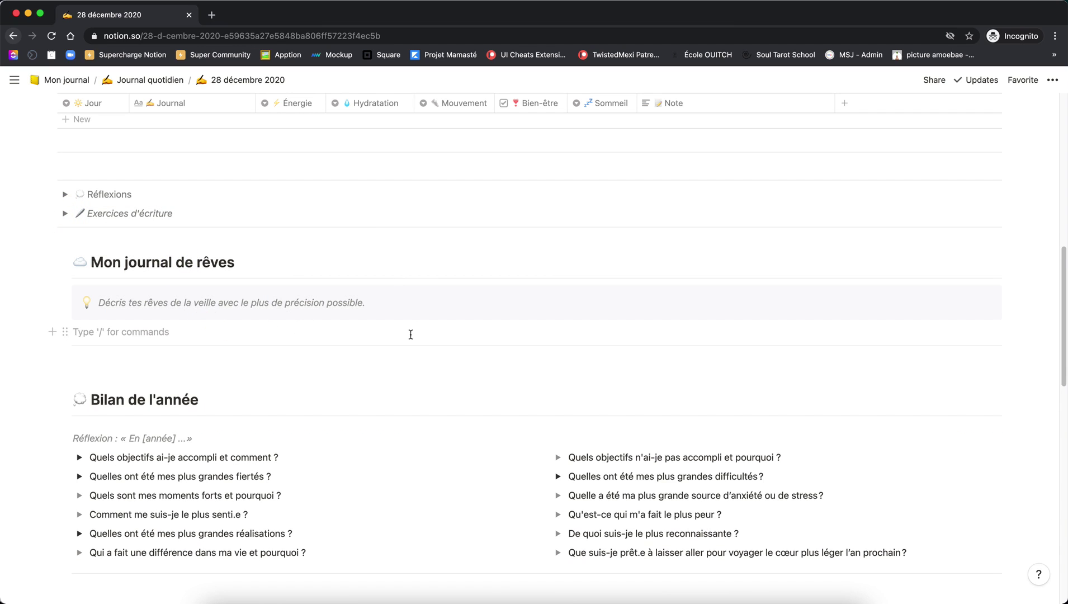
# - Review the rest of the daily entry, and return to Mon journal to examine the current week's gallery and the Habitudes de vie table
pyautogui.scroll(-6, 410, 334)
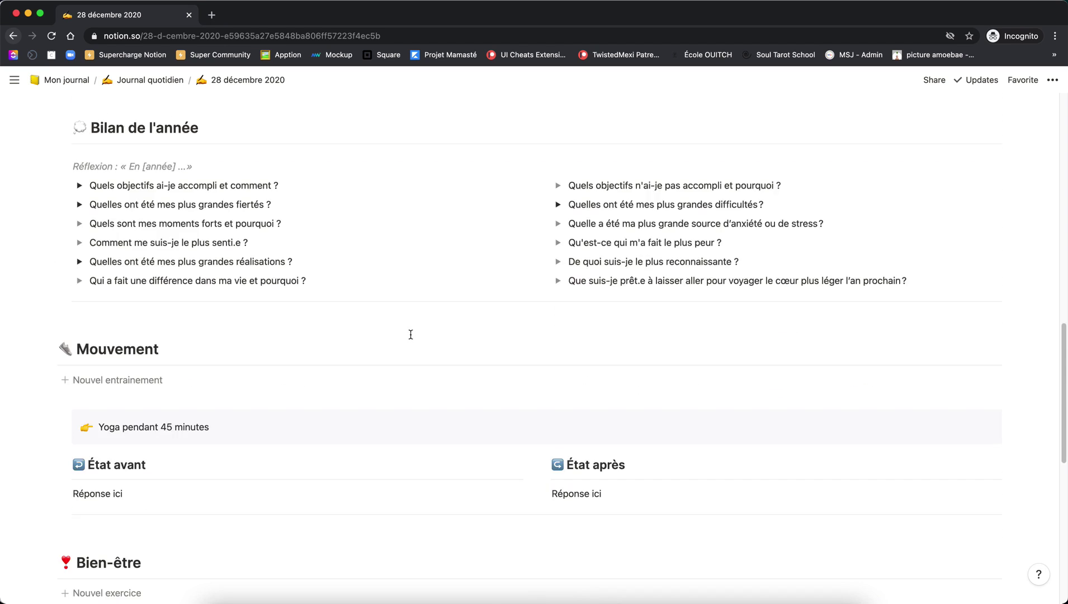
pyautogui.scroll(-4, 281, 431)
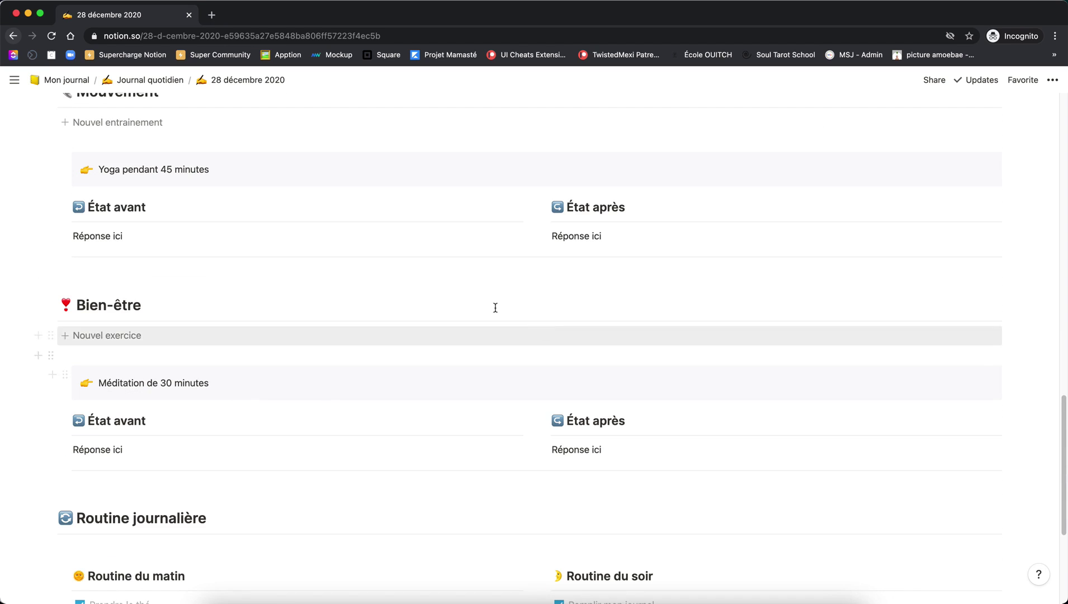
pyautogui.scroll(-4, 579, 458)
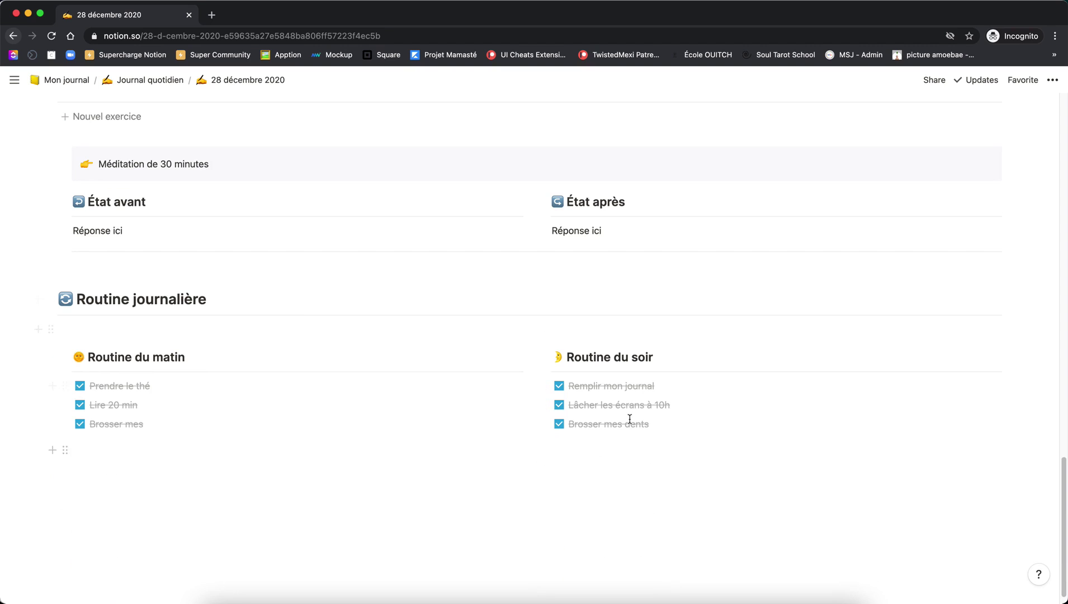
pyautogui.scroll(6, 628, 421)
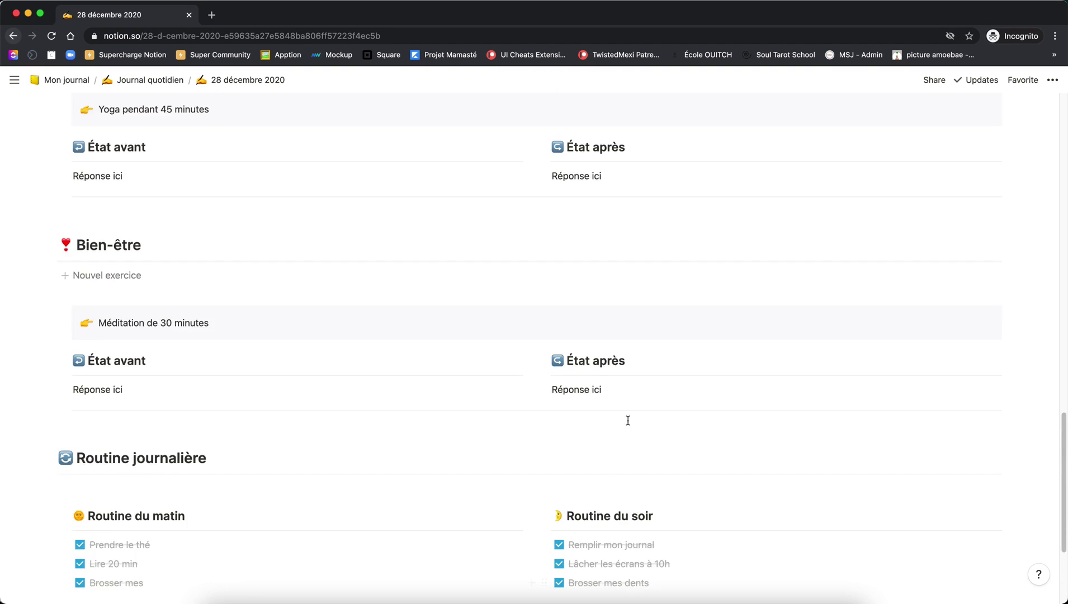
pyautogui.click(59, 81)
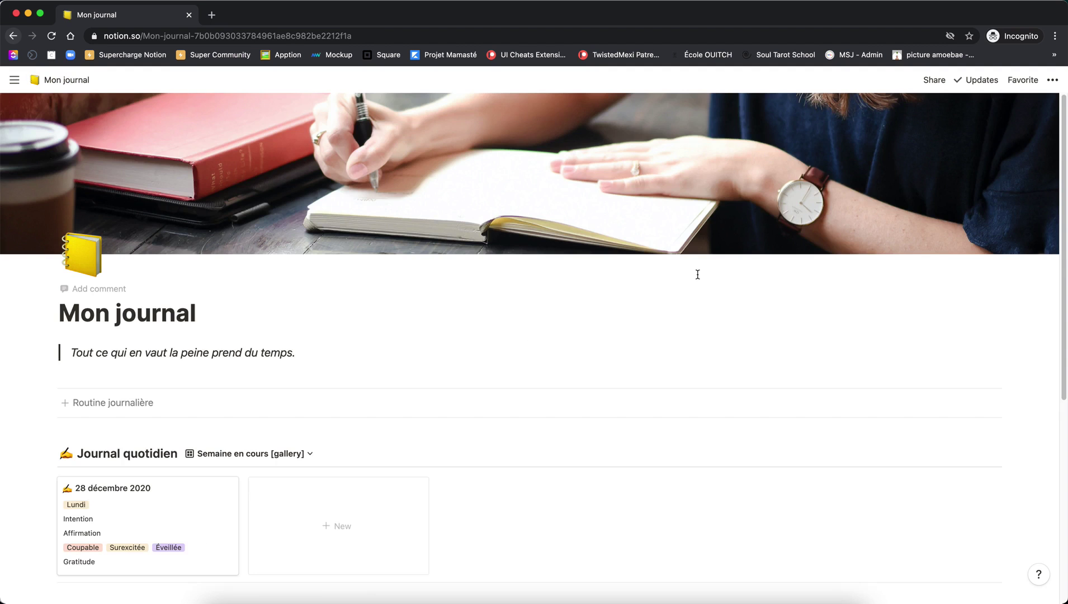
pyautogui.scroll(-8, 615, 306)
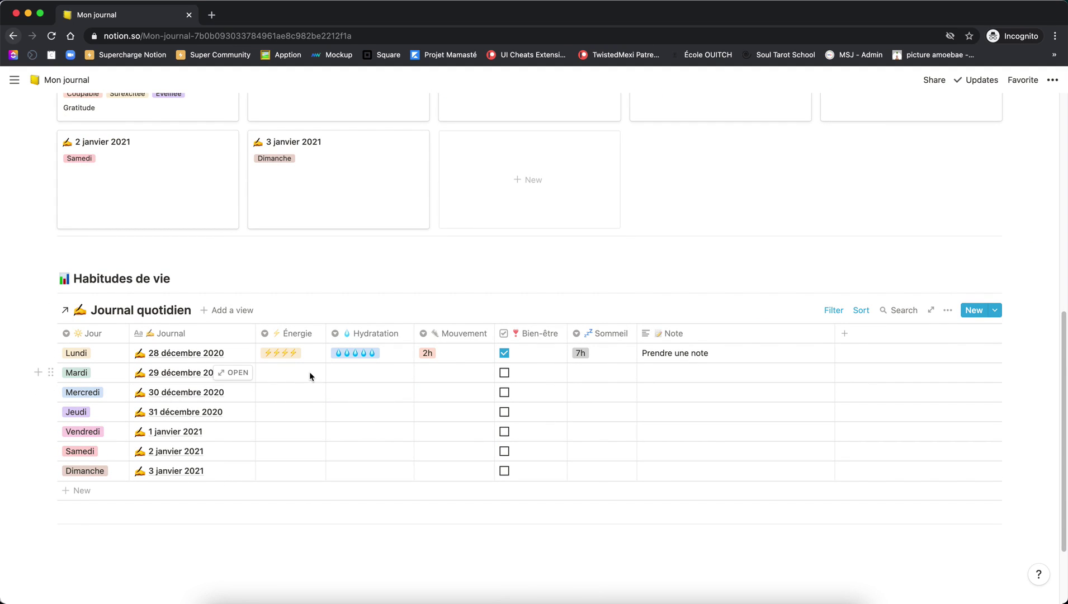
pyautogui.scroll(3, 530, 339)
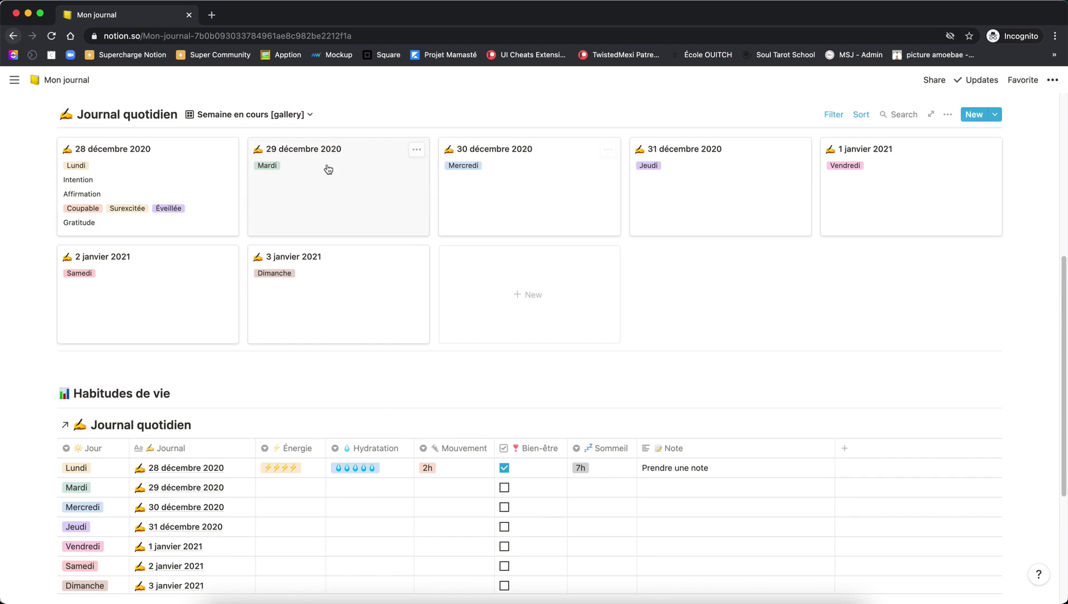
pyautogui.scroll(-3, 590, 415)
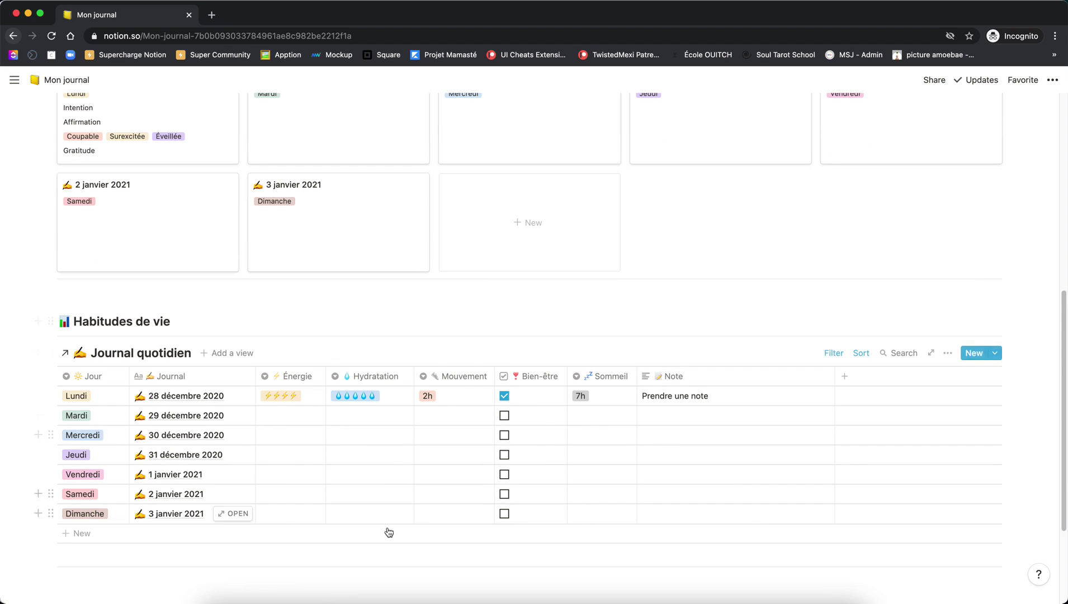
pyautogui.scroll(5, 506, 518)
pyautogui.scroll(5, 507, 513)
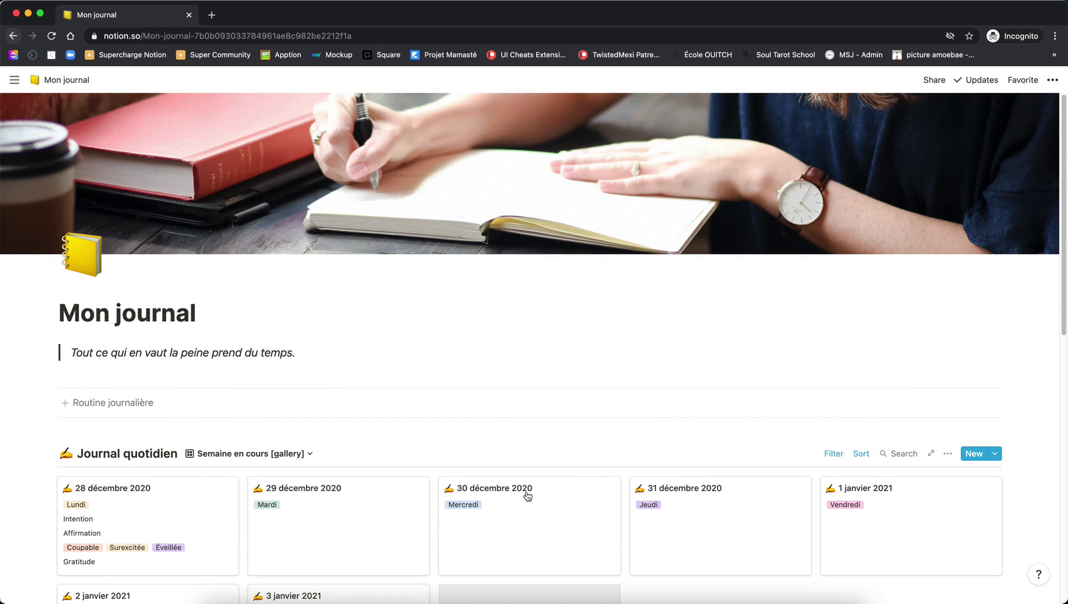
pyautogui.scroll(-10, 527, 492)
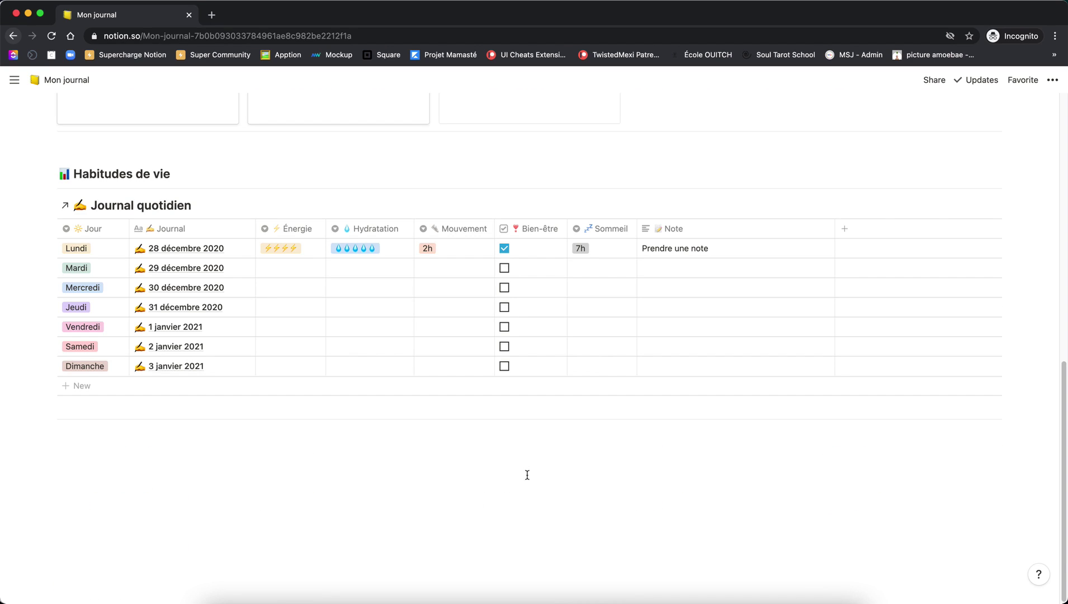